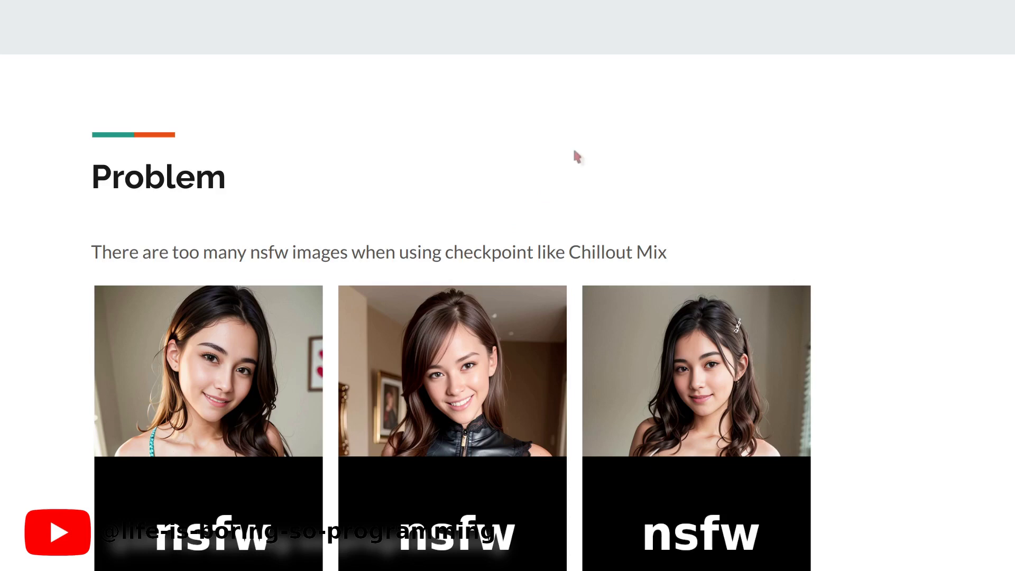
Step: Advance past the Thought and Pixar Style illustration slides to the Action slide on LoRA extraction
key(Right)
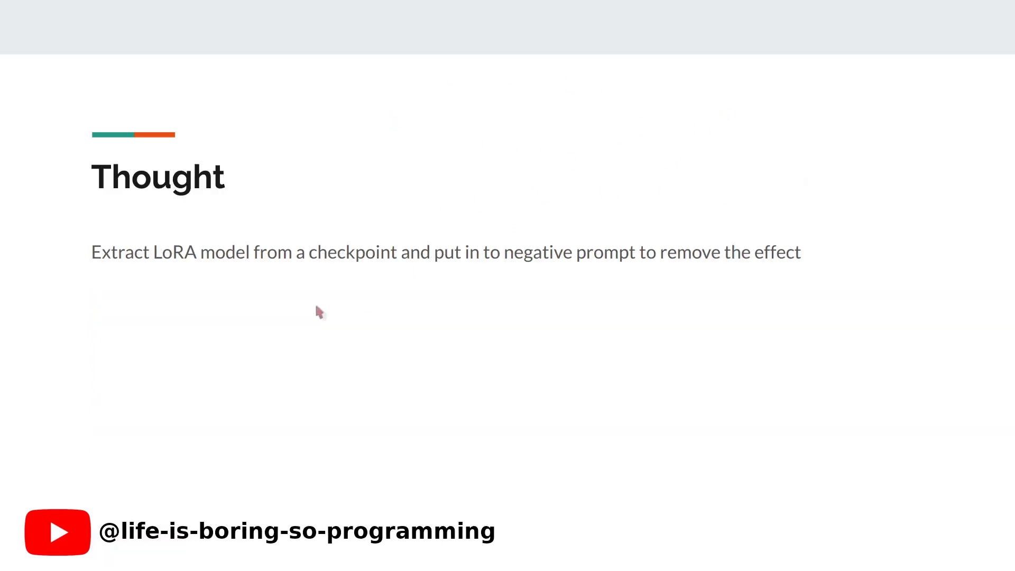
key(Right)
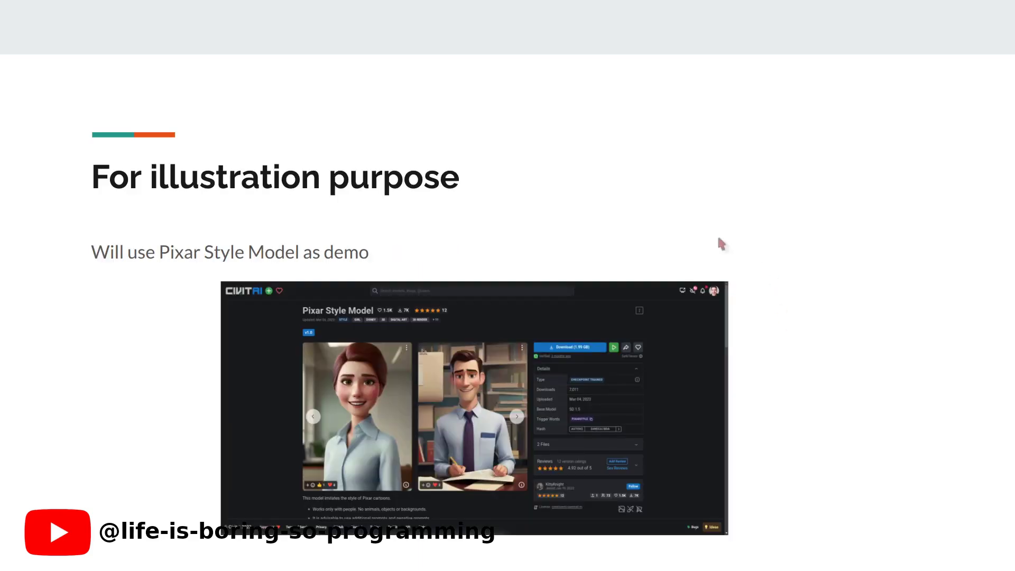
key(Right)
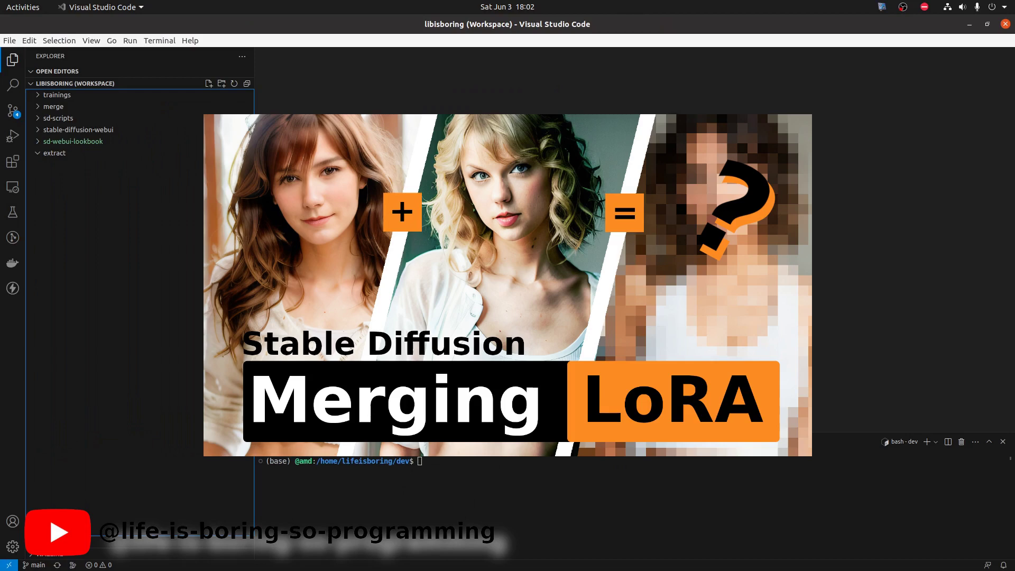
Step: Create a new empty file named extract.sh inside the extract folder
click(59, 152)
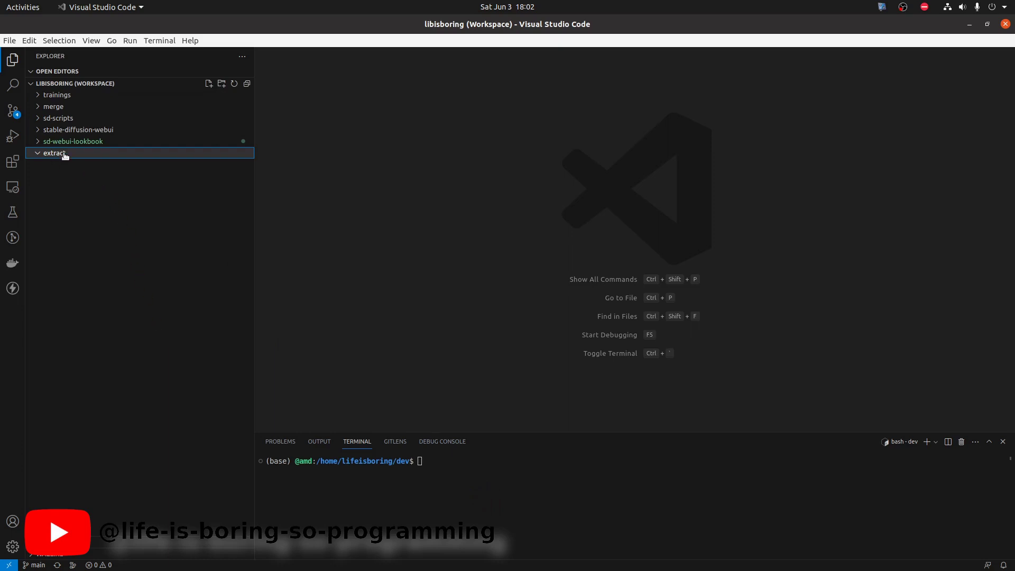
right_click(64, 155)
click(84, 161)
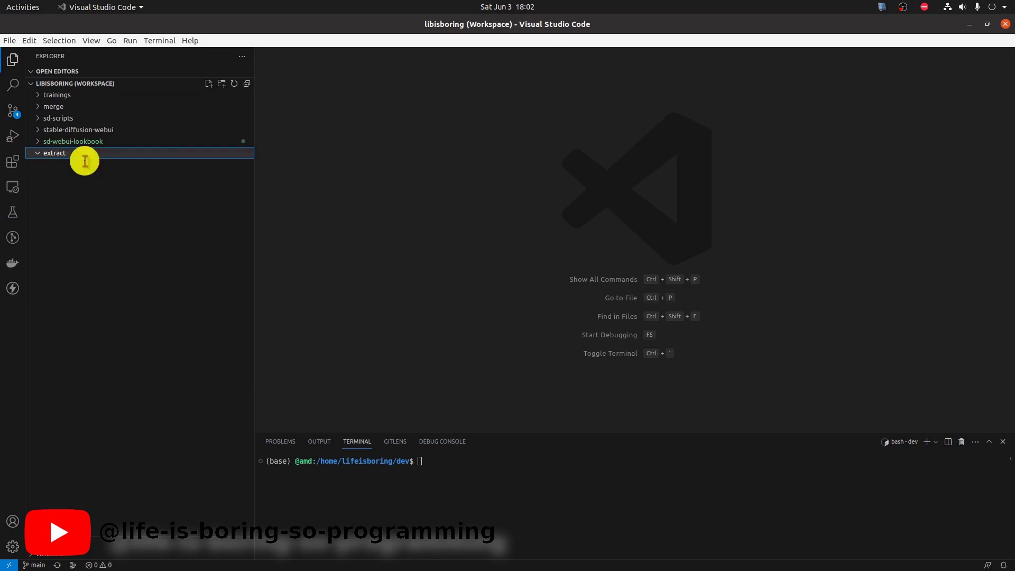
text(ext)
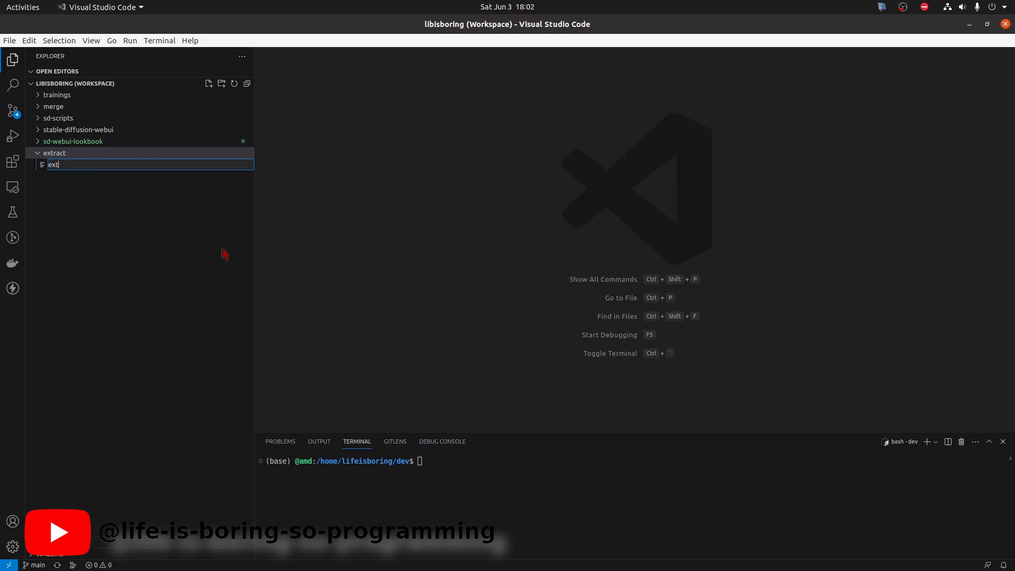
text(ract.sh)
key(Return)
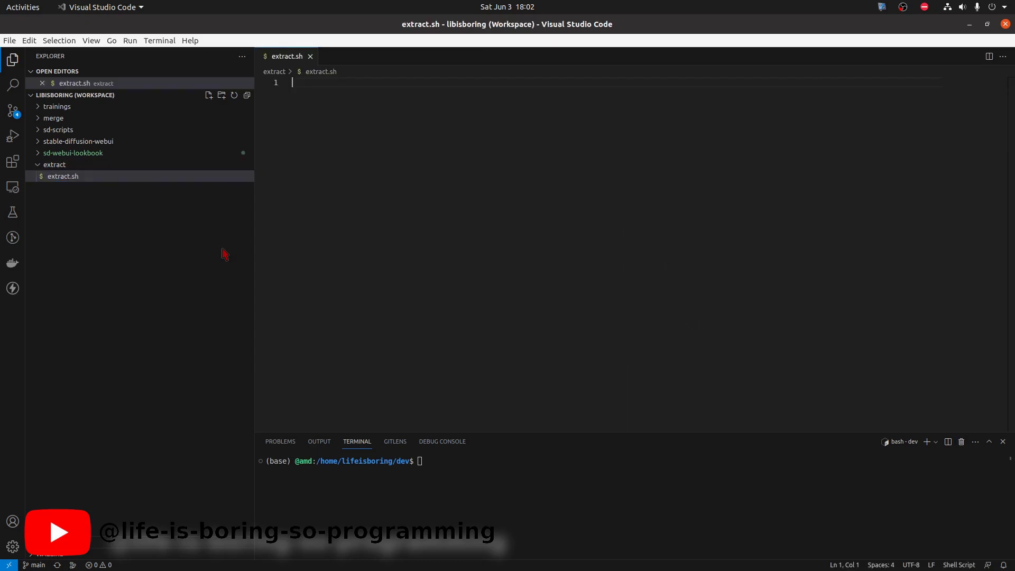
Step: Open sd-scripts/networks/extract_lora_from_models.py
click(113, 132)
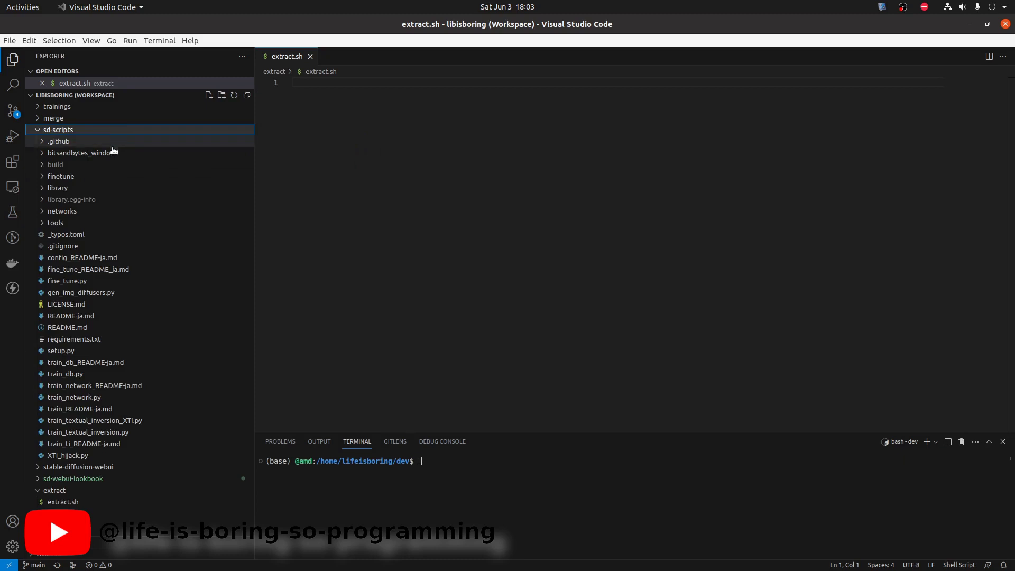
click(121, 210)
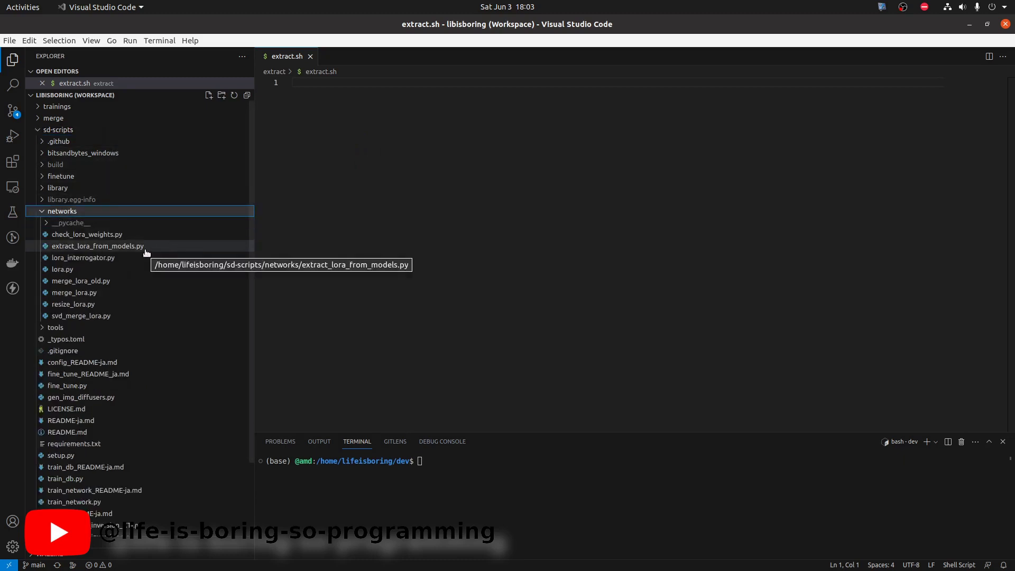
click(146, 249)
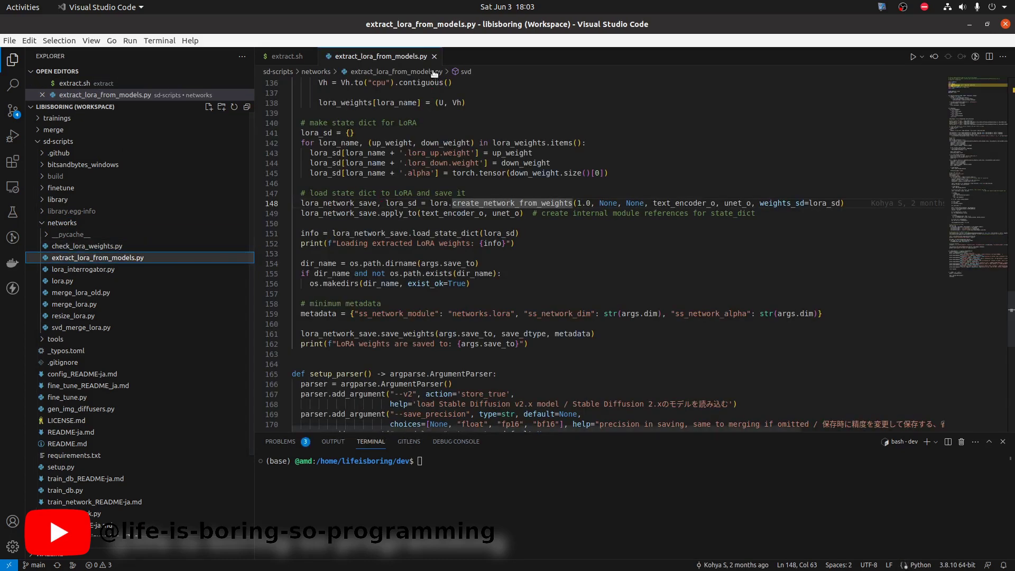
Step: Write a cd line with the copied sd-scripts folder path in extract.sh and save it
text(#!/bin/bashcd)
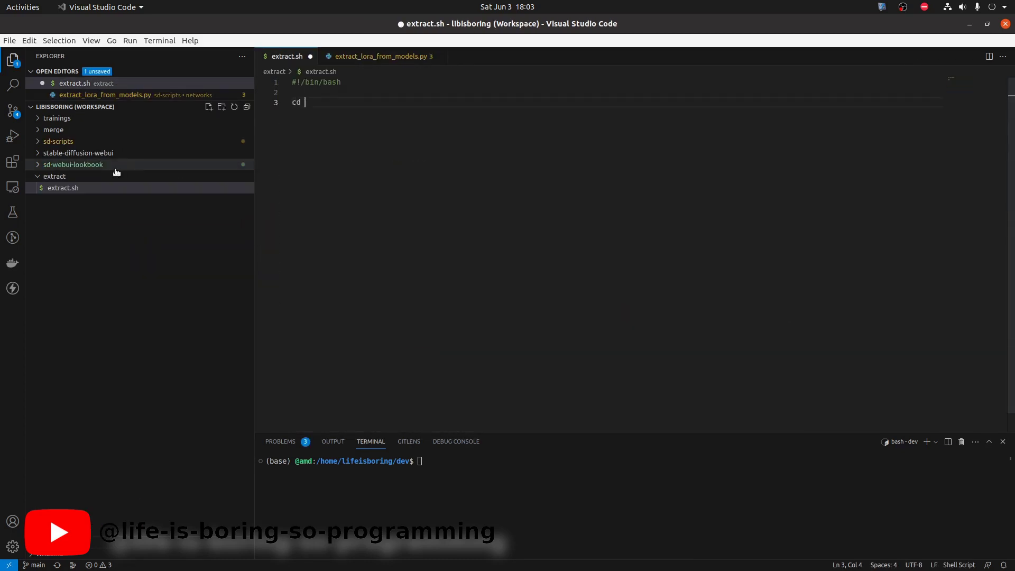
right_click(85, 142)
click(165, 331)
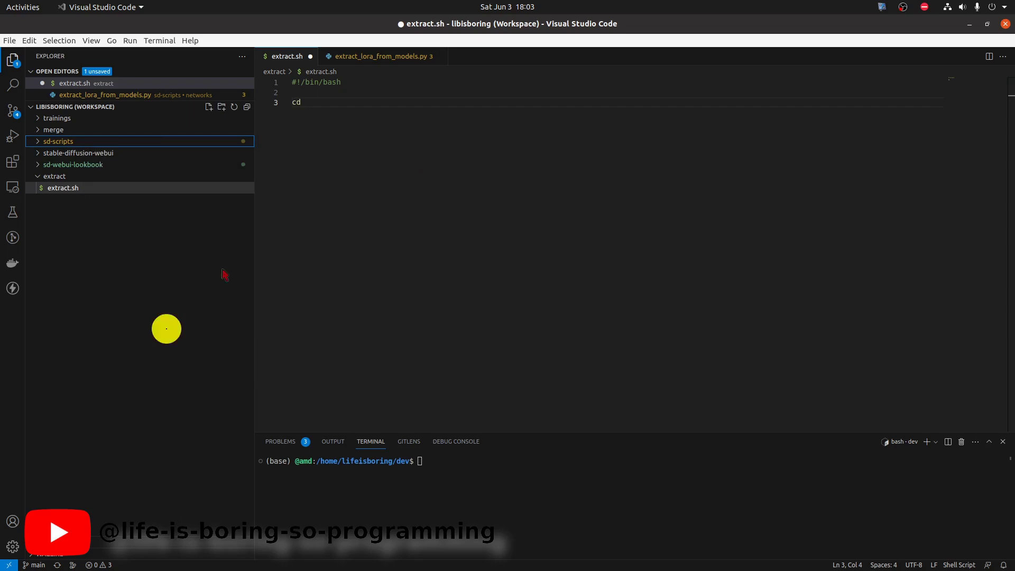
click(340, 102)
text(/home/lifeisboring/sd-scripts)
key(Return)
key(Return)
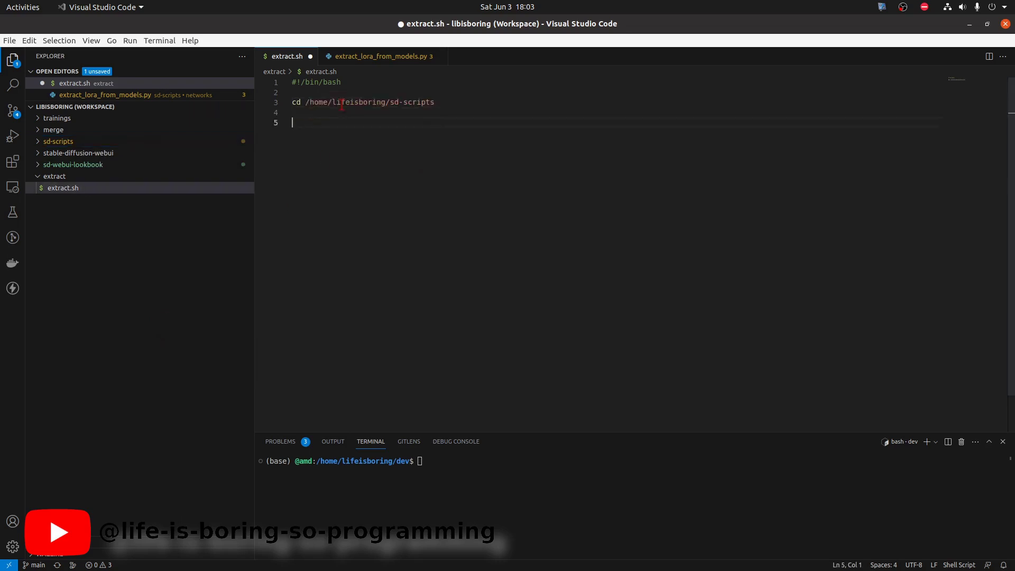
key(ctrl+s)
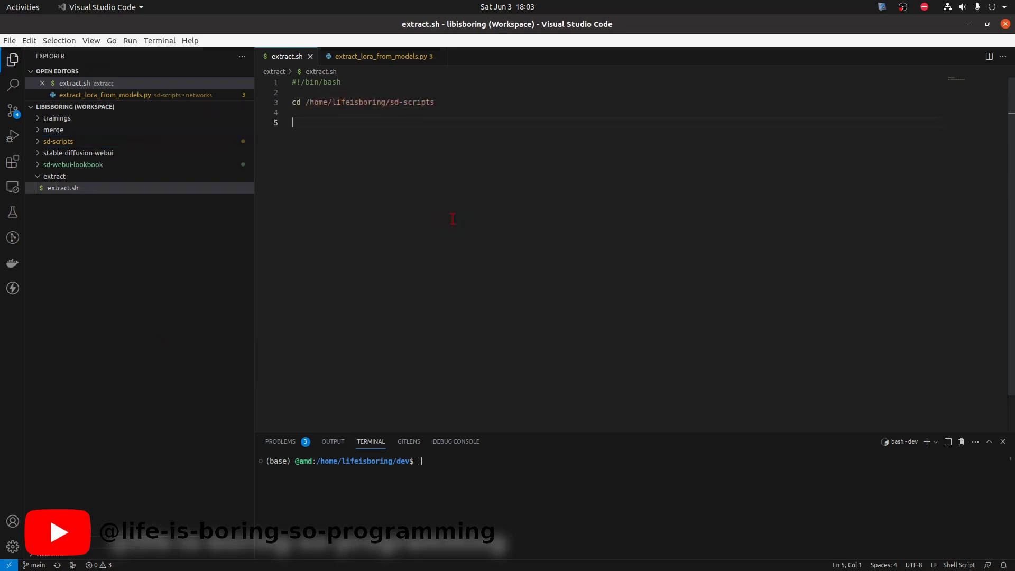
Step: Add the line 'python extract_lora_from_models.py -h' and save extract.sh
text(pytho)
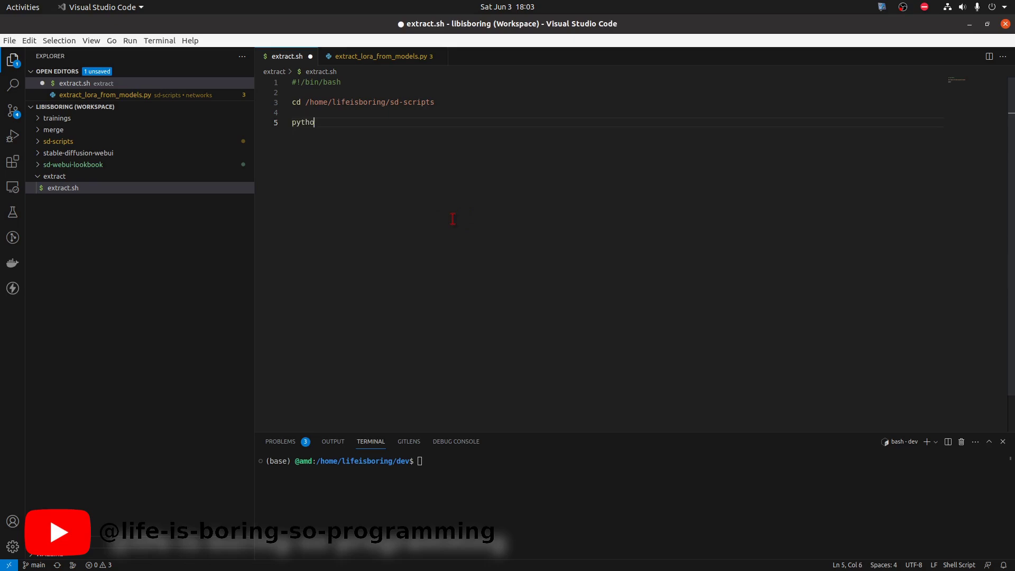
text(n)
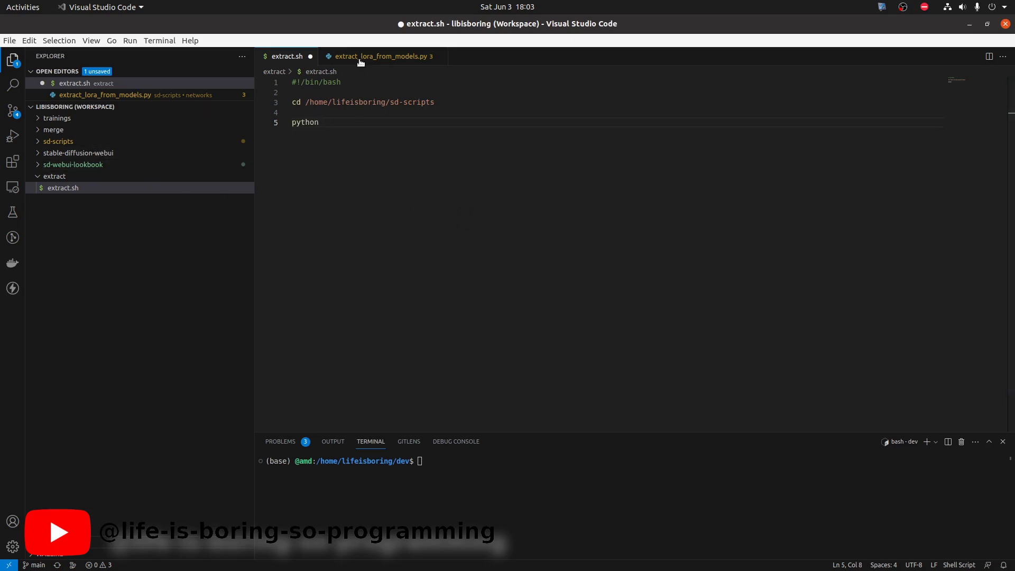
click(370, 56)
right_click(127, 258)
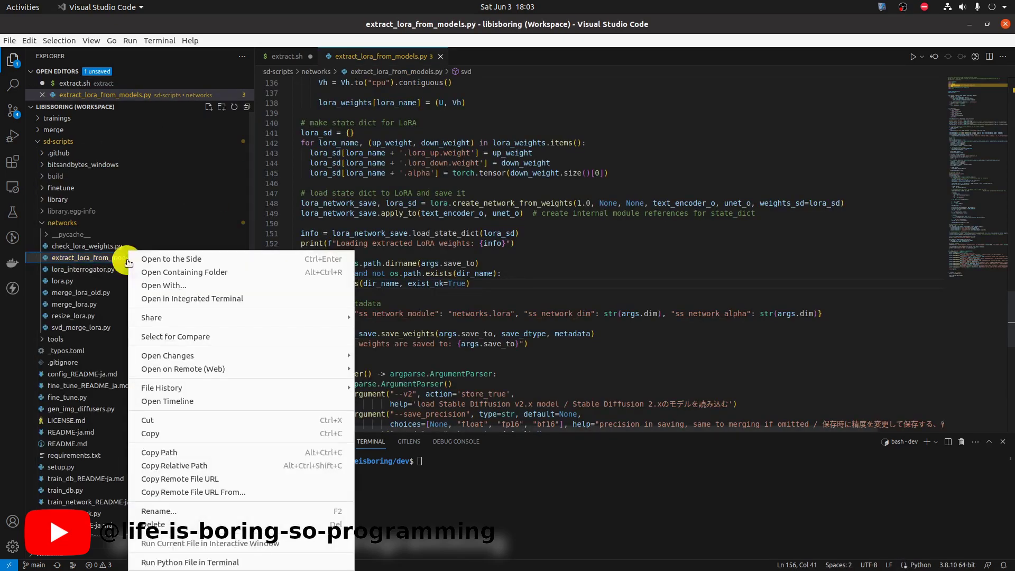
key(Escape)
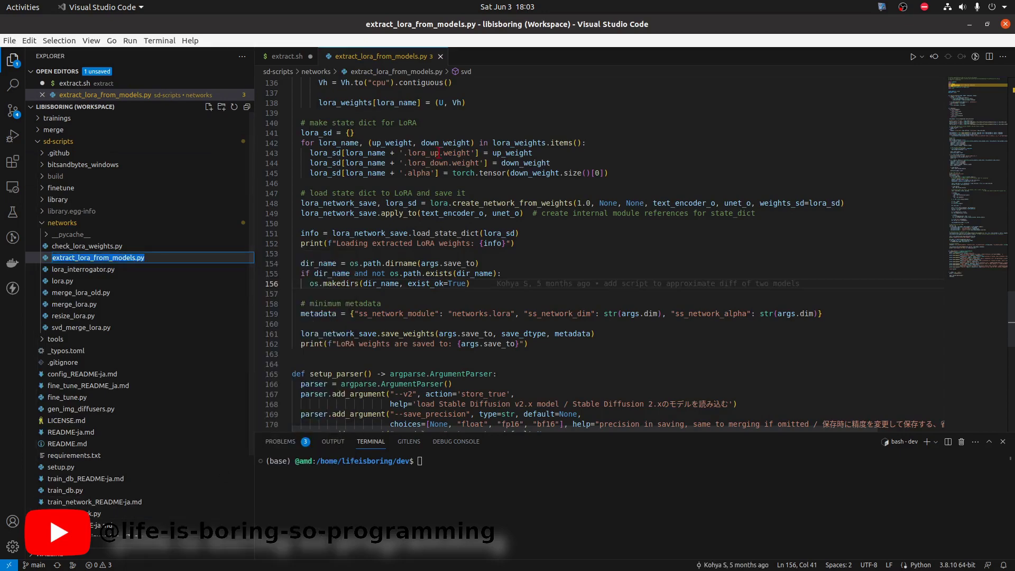
click(283, 56)
text(extract_lora_from_models.py)
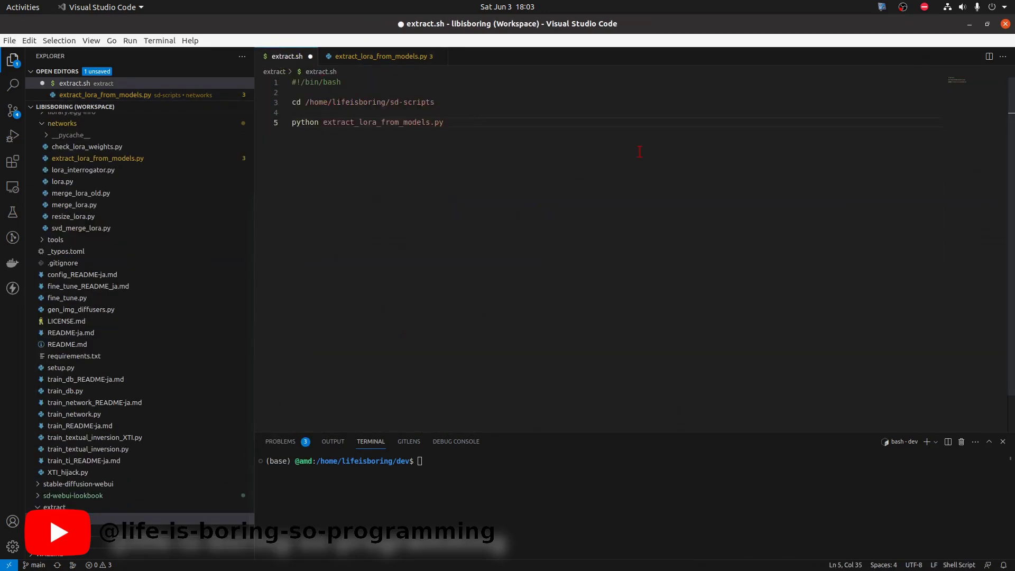
text( -h)
key(Return)
key(ctrl+s)
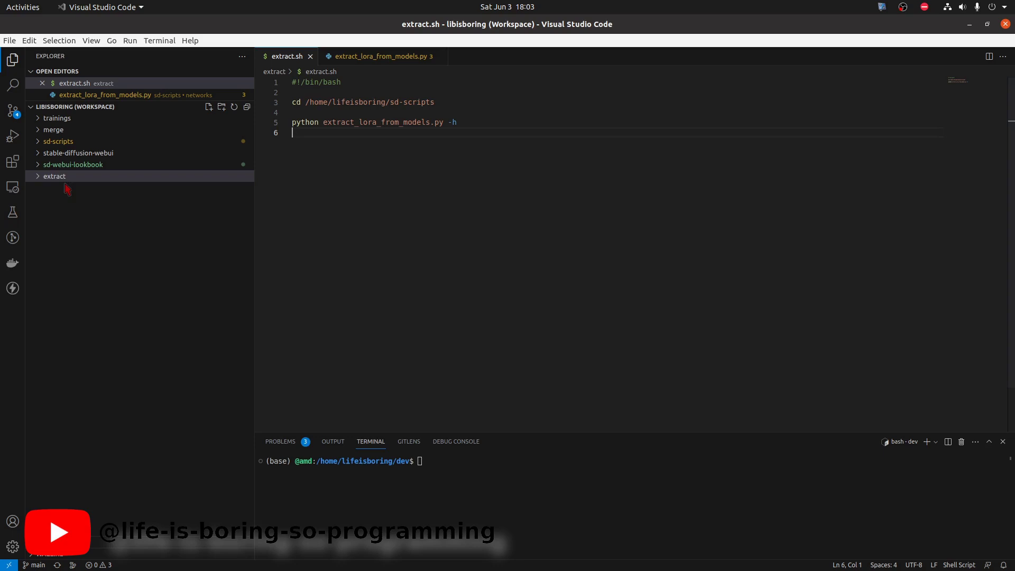
click(58, 176)
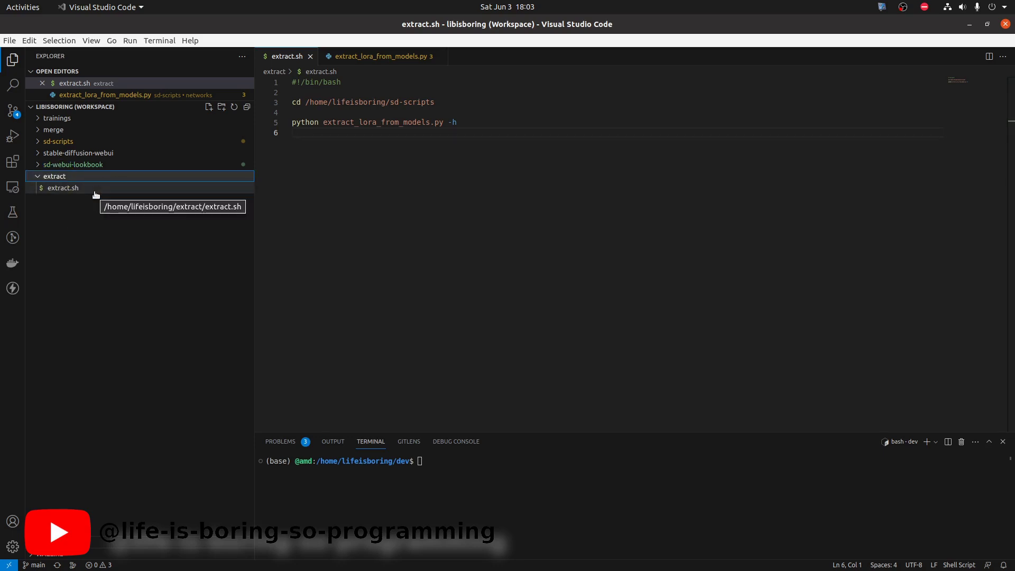
Step: Change the terminal's directory to the copied extract folder path
right_click(100, 177)
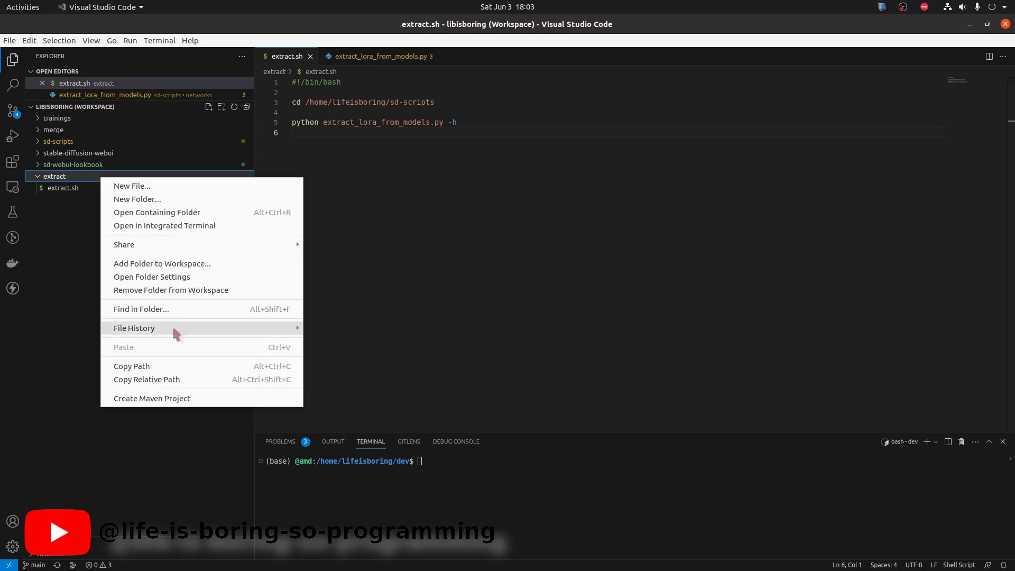
click(179, 365)
click(439, 486)
text(cd)
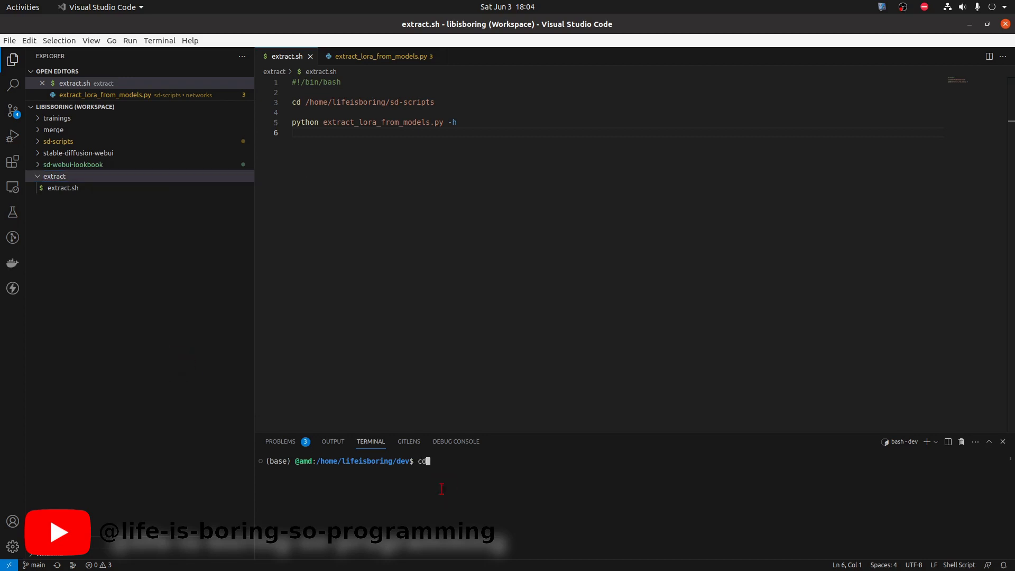
right_click(476, 493)
click(525, 415)
key(Return)
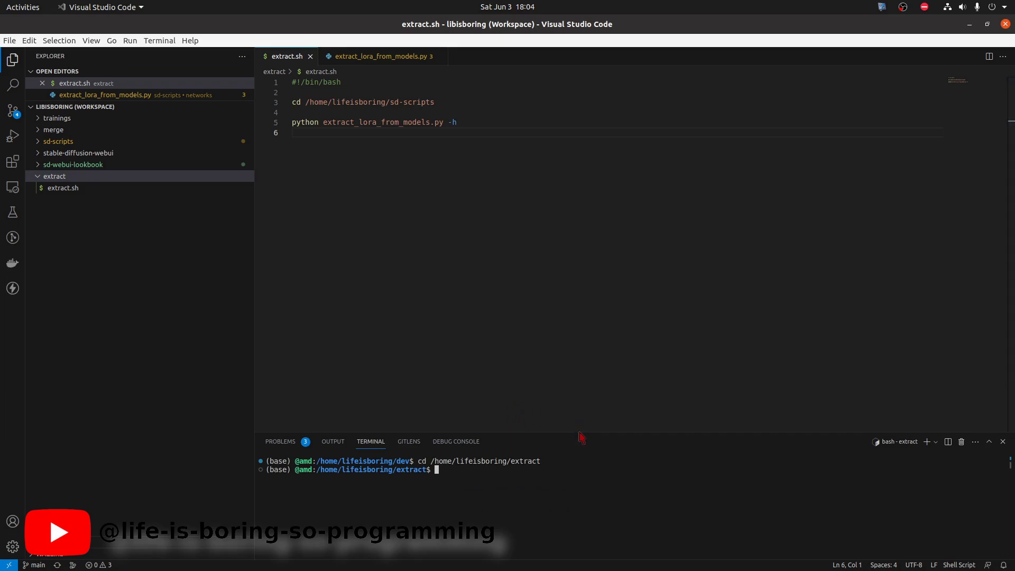
Step: Enlarge the terminal and run 'conda activate sdscripts' recalled from history
mouse_move(580, 431)
mouse_down()
mouse_move(591, 386)
mouse_move(591, 231)
mouse_up()
click(613, 335)
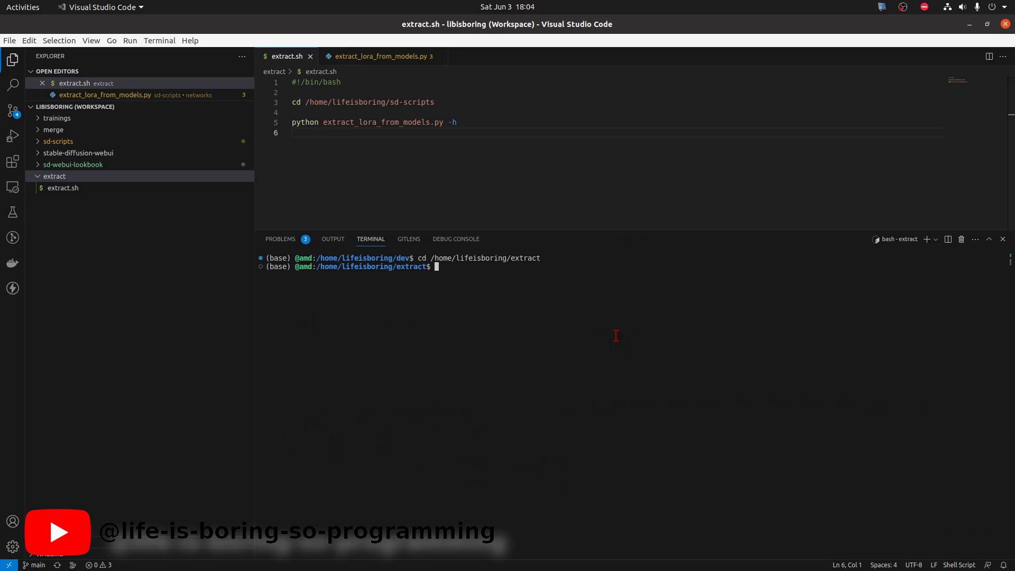
key(ctrl+r)
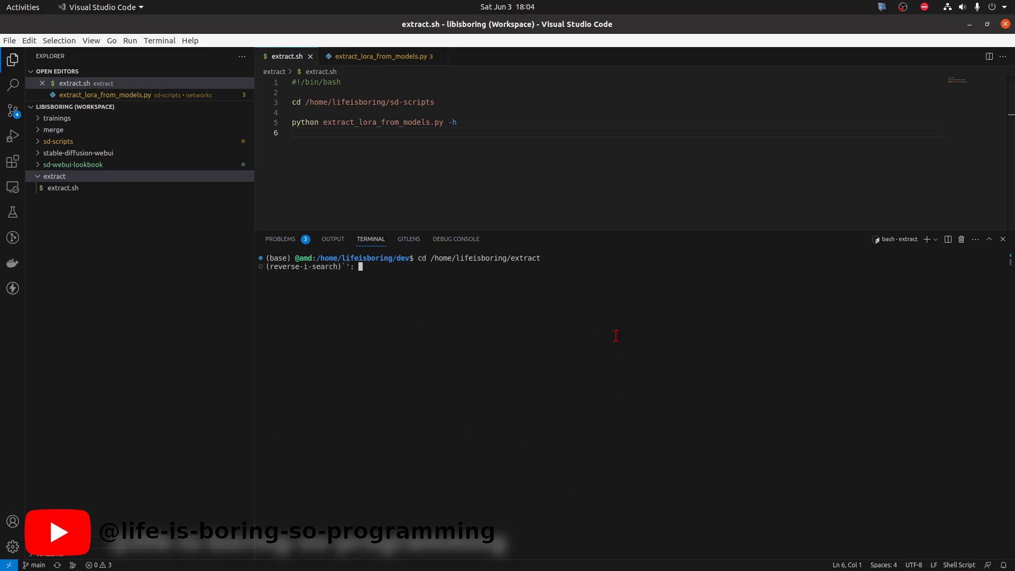
text(sdsc)
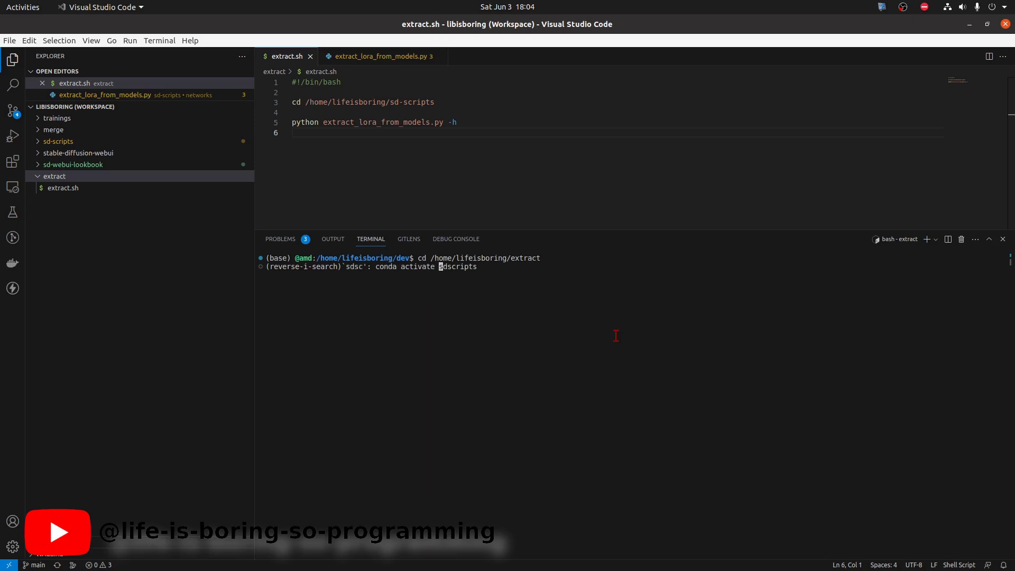
key(Return)
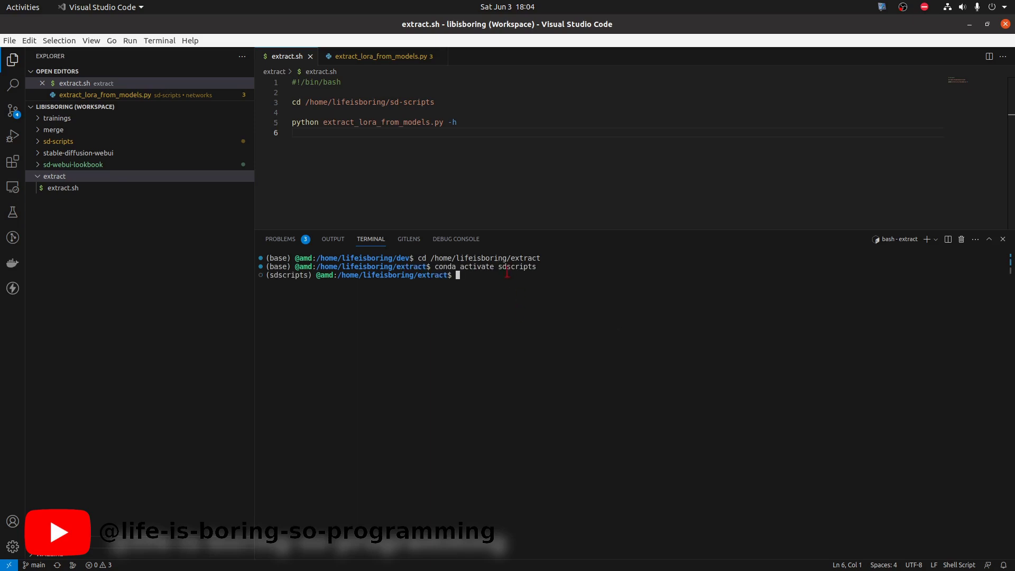
Step: Make extract.sh executable with 'chmod +x extract.sh'
click(508, 288)
text(chmod )
text(+x ex)
key(Tab)
key(Return)
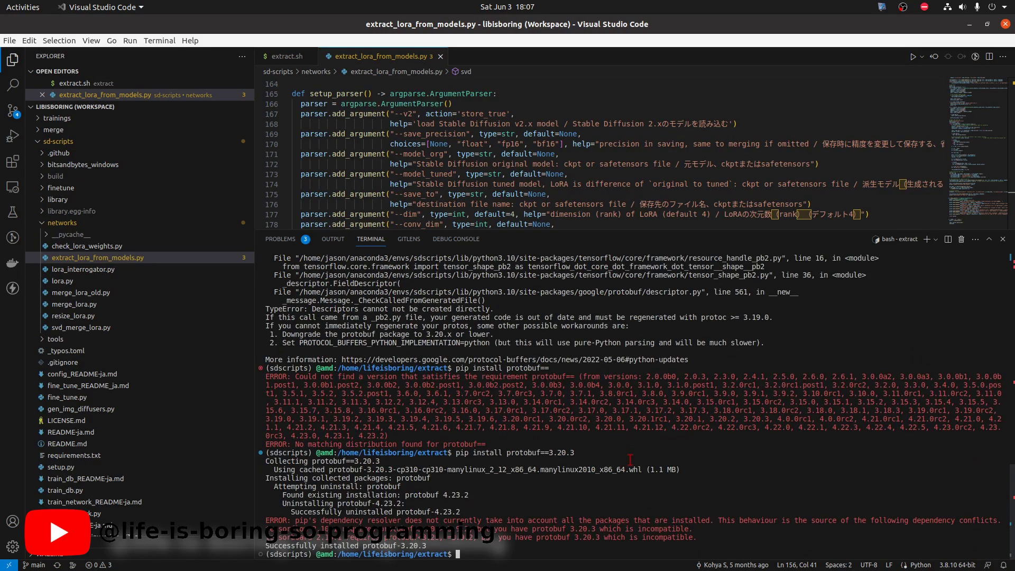
Step: Add -h to the python line, save, and run ./extract.sh to print the usage help
key(Up)
key(Up)
key(Up)
click(288, 56)
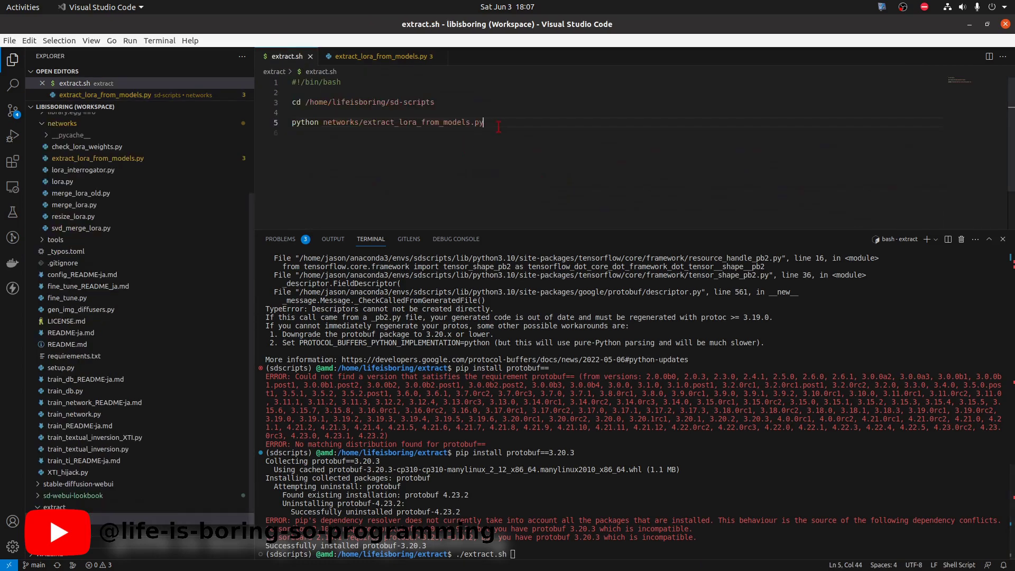
text( -h)
key(ctrl+s)
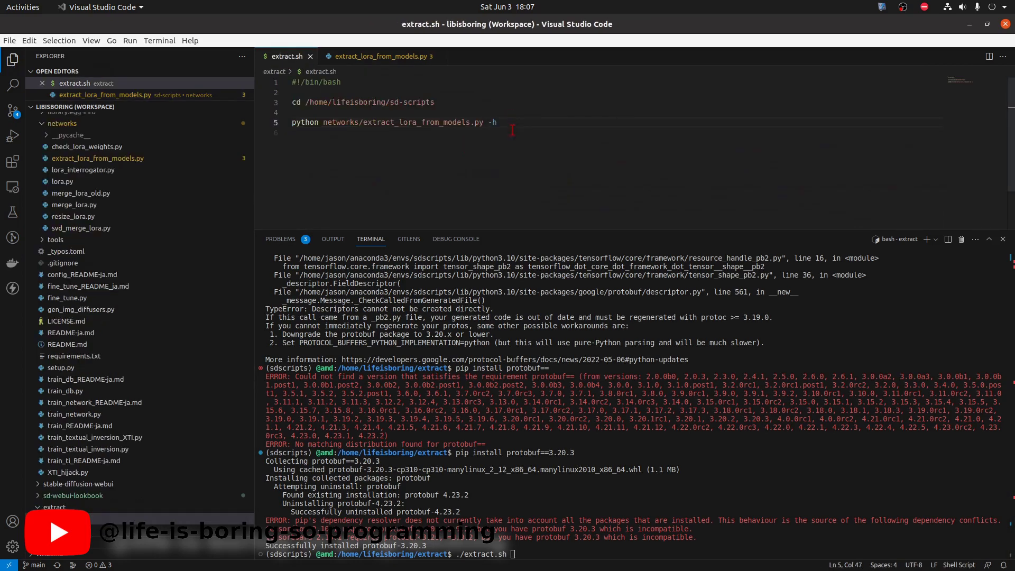
click(545, 391)
key(Return)
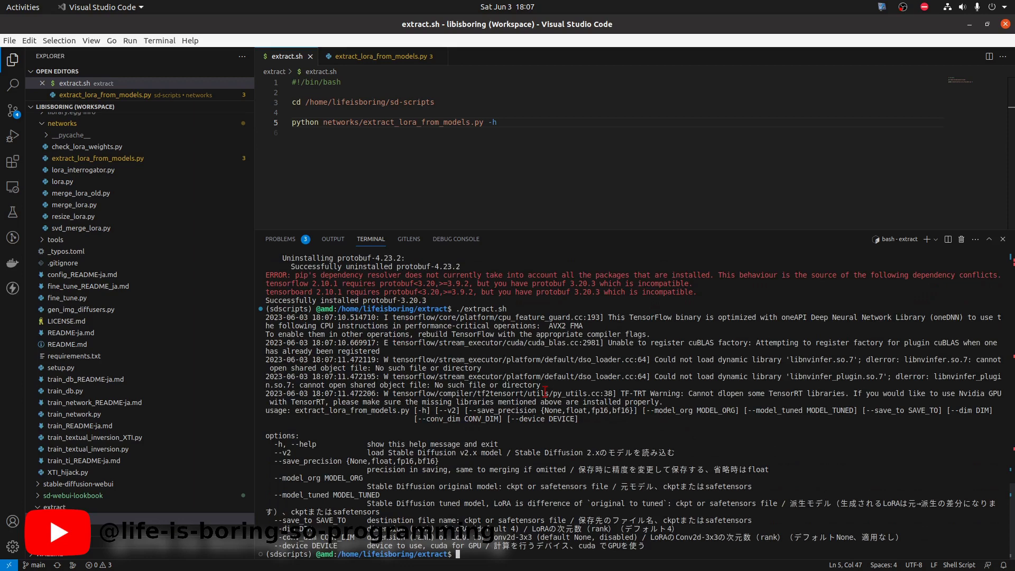
Step: Copy the printed usage and options text into line 2 of extract.sh
mouse_move(266, 410)
mouse_down()
mouse_move(713, 532)
mouse_move(726, 548)
mouse_up()
right_click(687, 317)
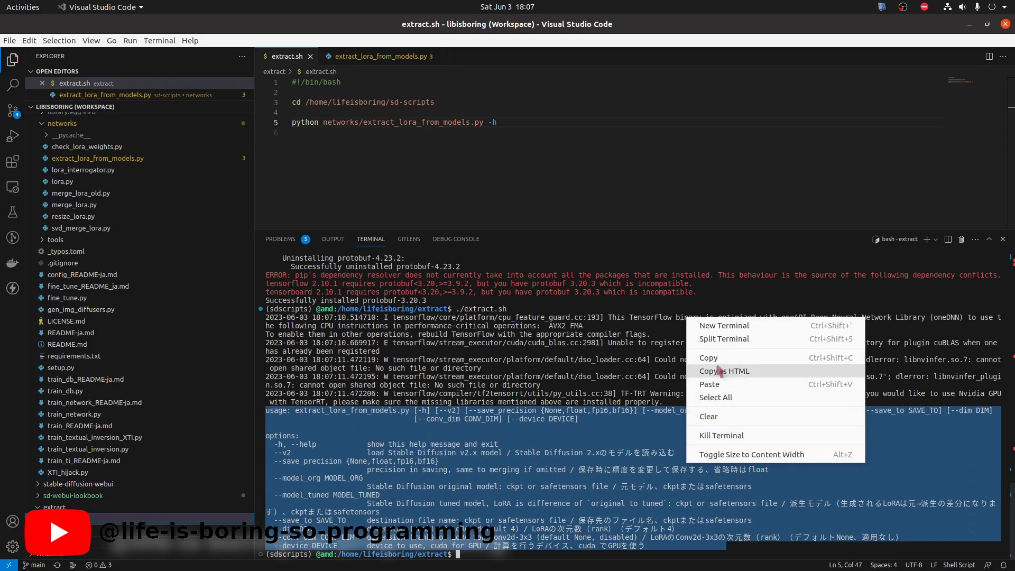
click(708, 358)
click(496, 92)
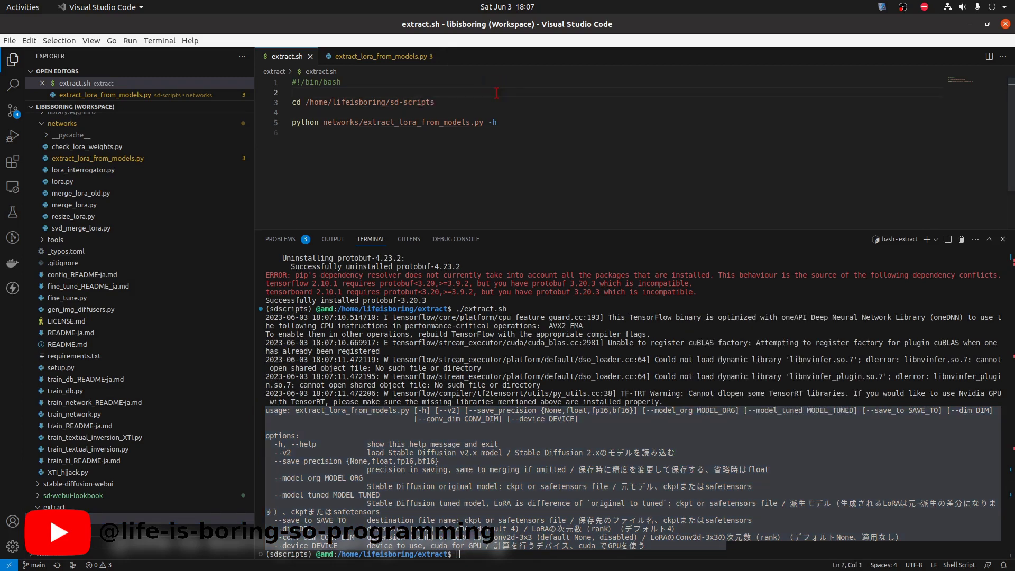
key(ctrl+v)
Step: Comment out the pasted help lines with Ctrl+/ and save extract.sh
scroll(619, 200, up, 2)
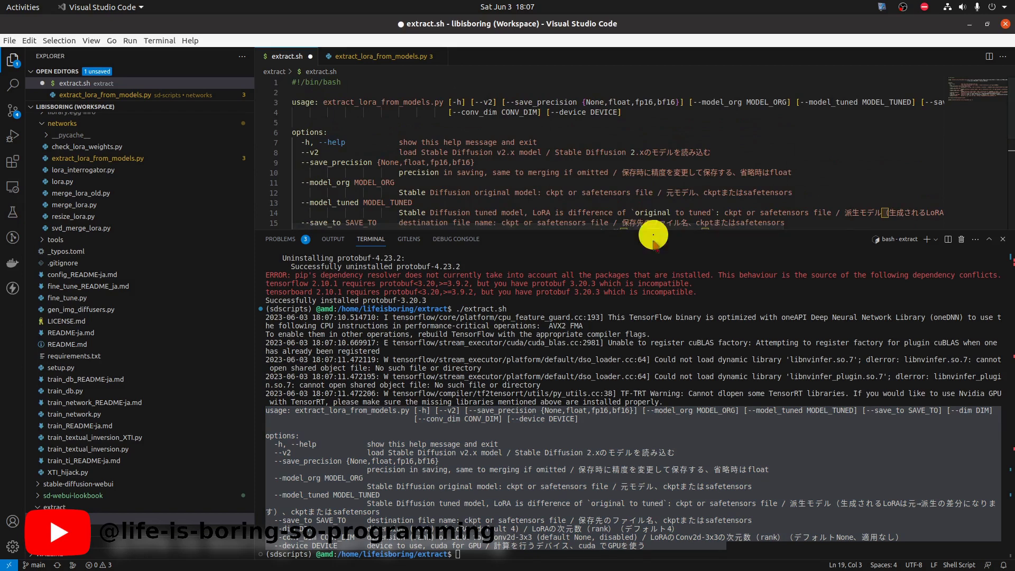
drag(654, 233, 529, 390)
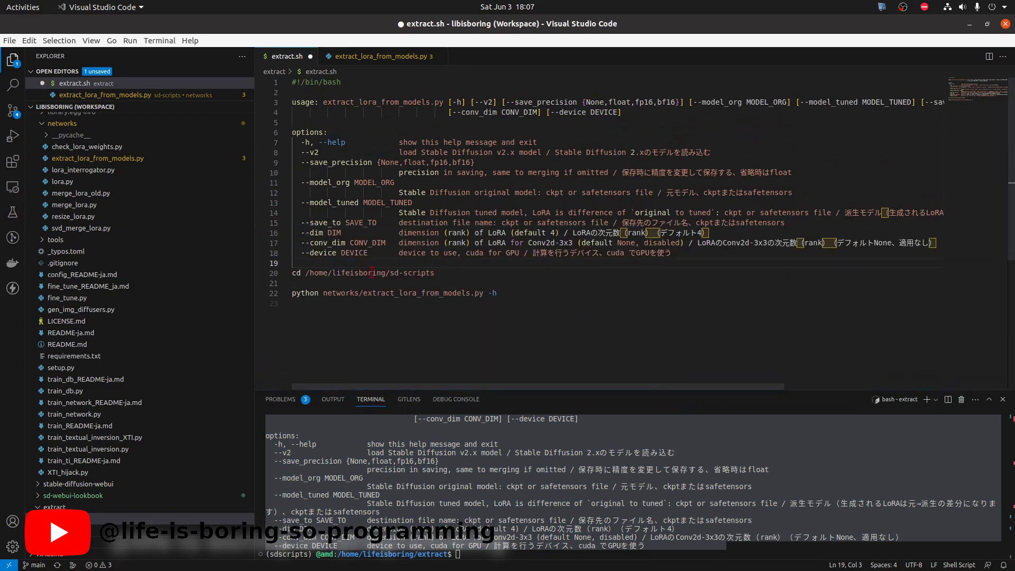
drag(353, 259, 369, 102)
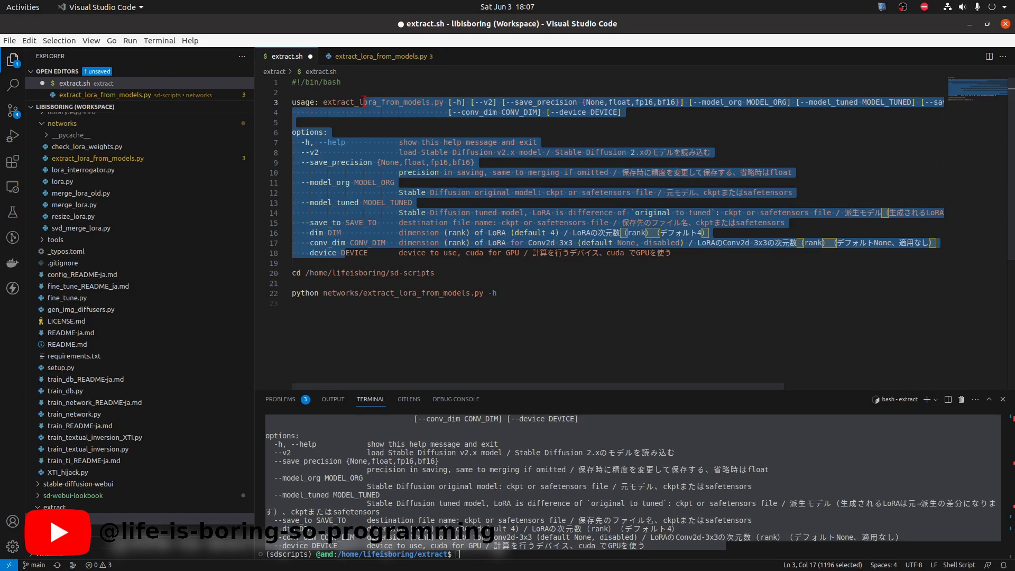
key(ctrl+slash)
key(ctrl+s)
click(365, 101)
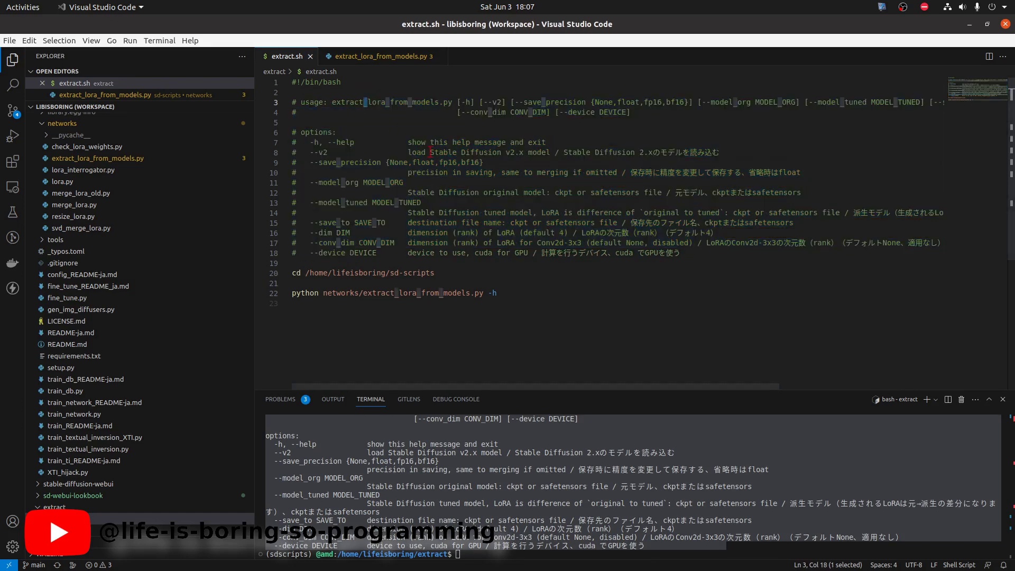
Step: Look over the help notes and copy the save_precision option name
click(458, 116)
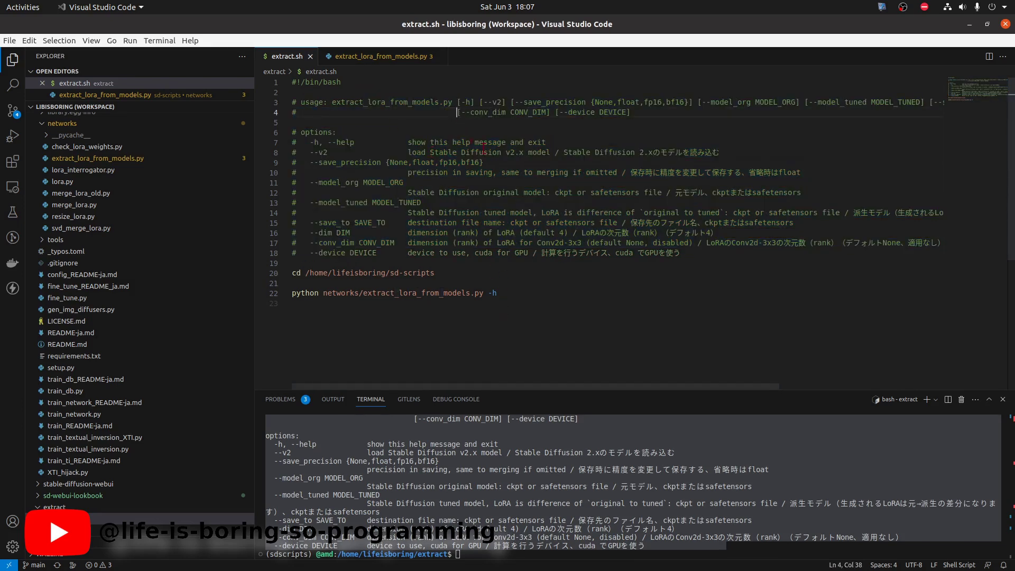
triple_click(492, 152)
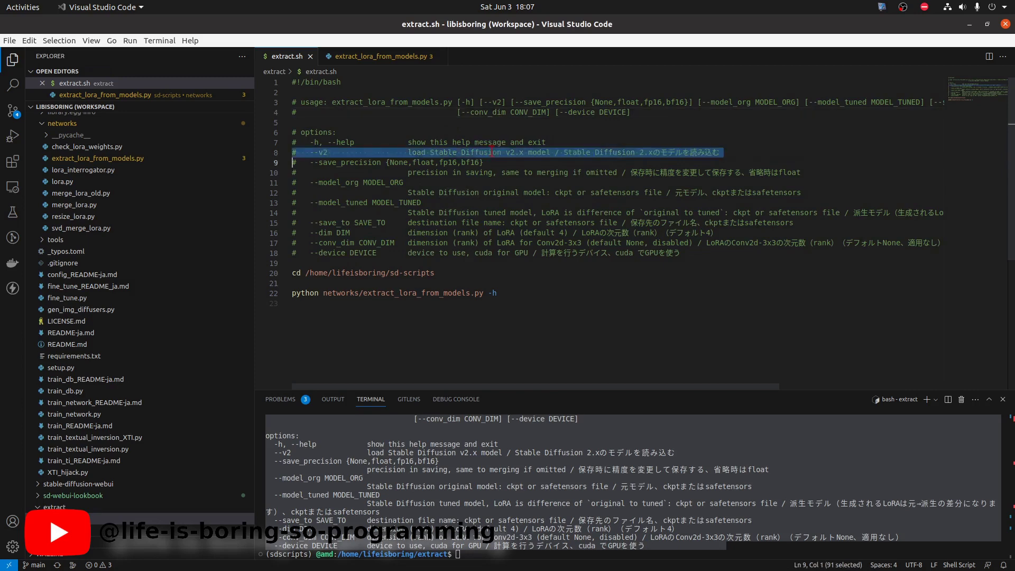
click(451, 248)
click(359, 166)
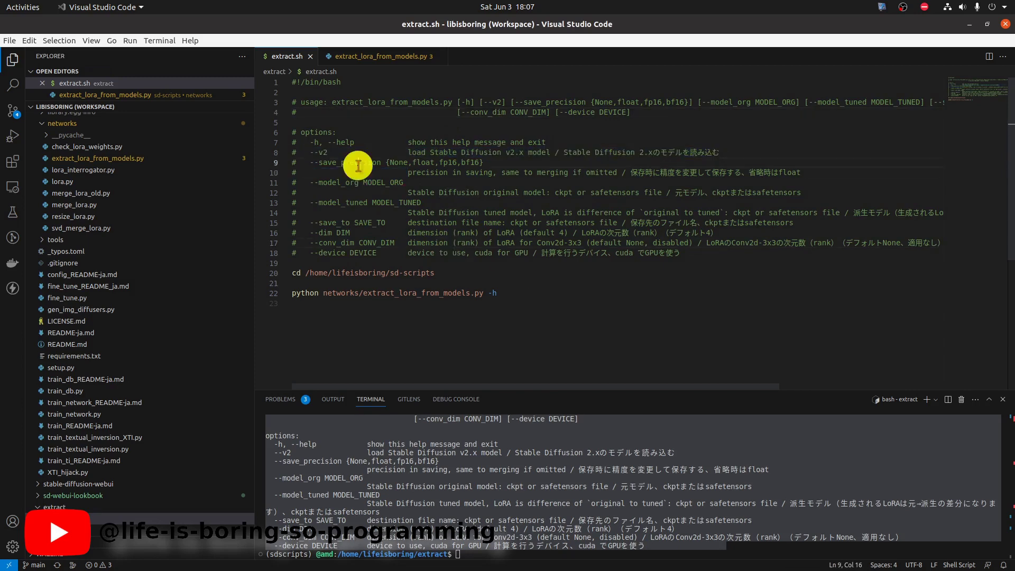
double_click(358, 166)
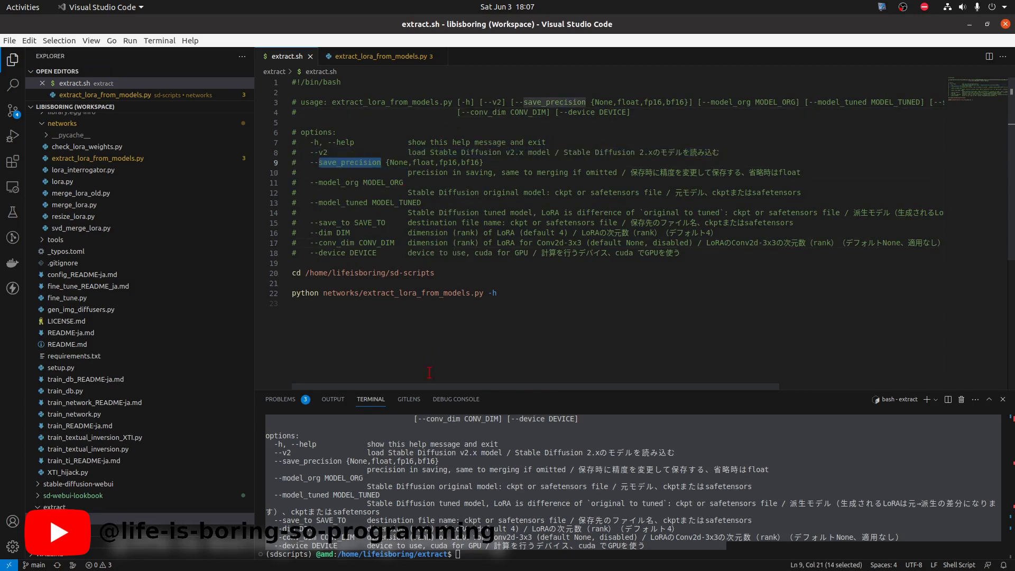
click(444, 163)
double_click(326, 162)
Step: Replace -h on line 22 with a continuation and add '--save_precision fp16 \'
click(509, 297)
key(BackSpace)
key(BackSpace)
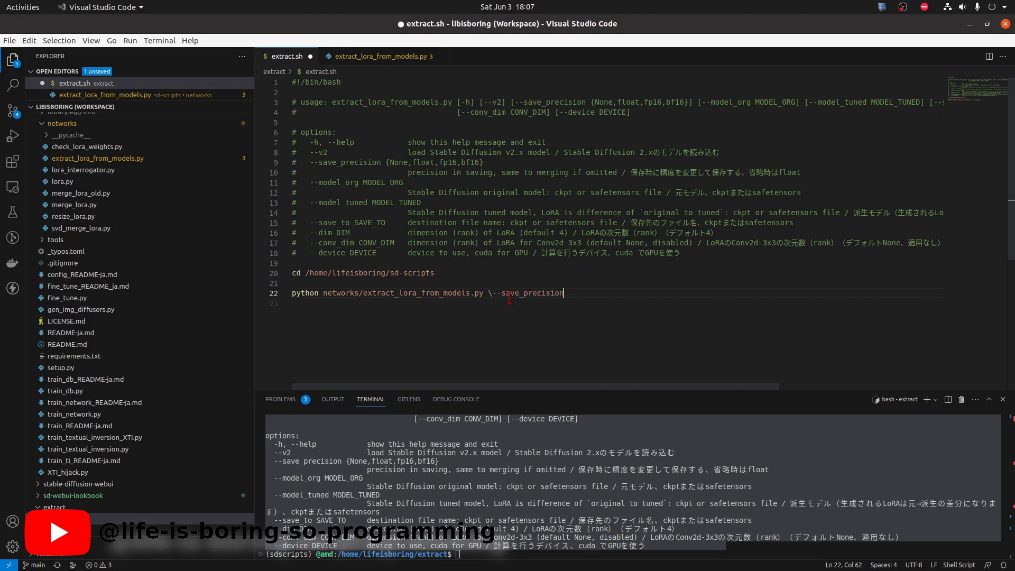
key(BackSpace)
key(Return)
text(--)
key(ctrl+v)
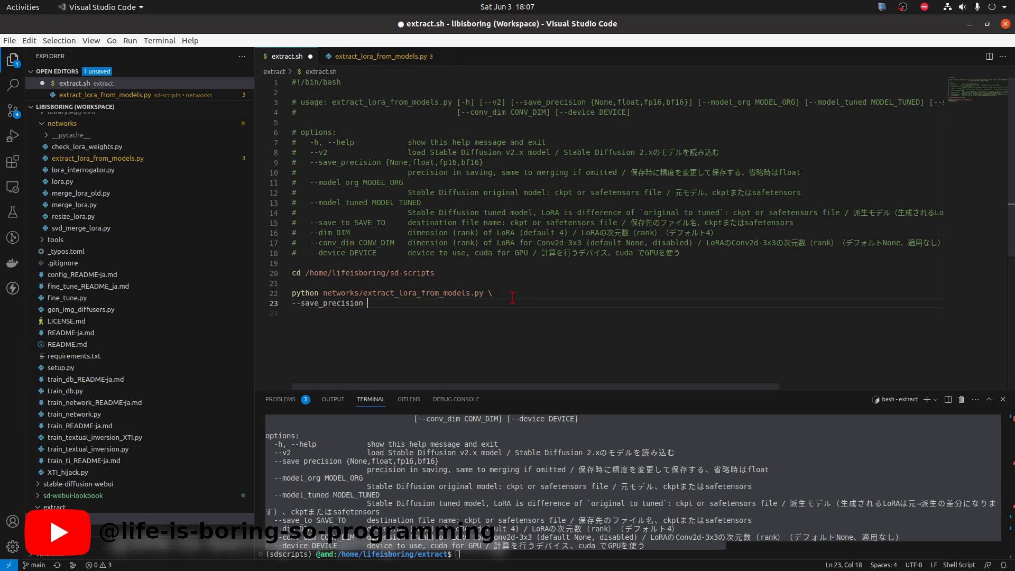
click(442, 160)
click(430, 303)
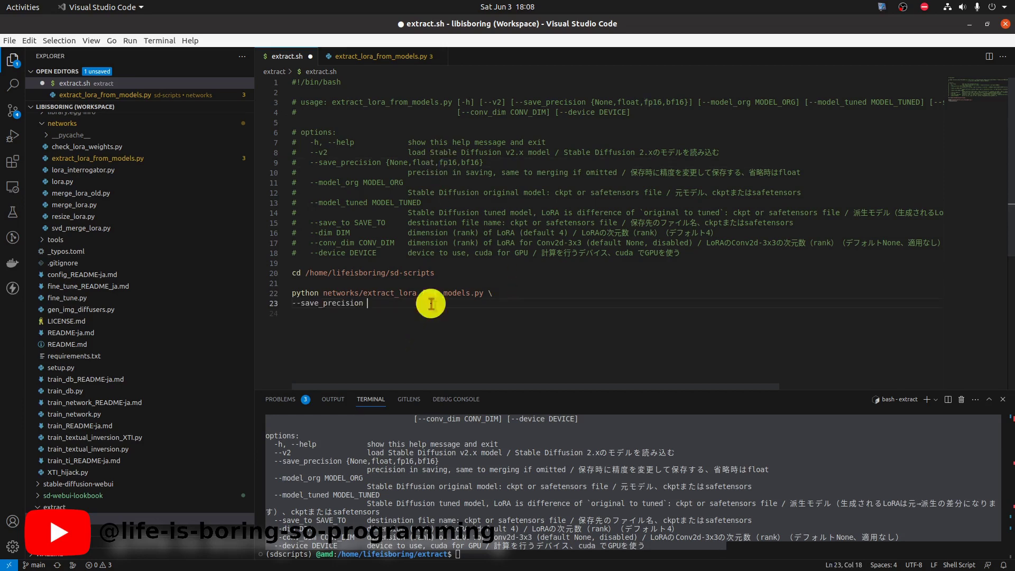
text(fp16 \)
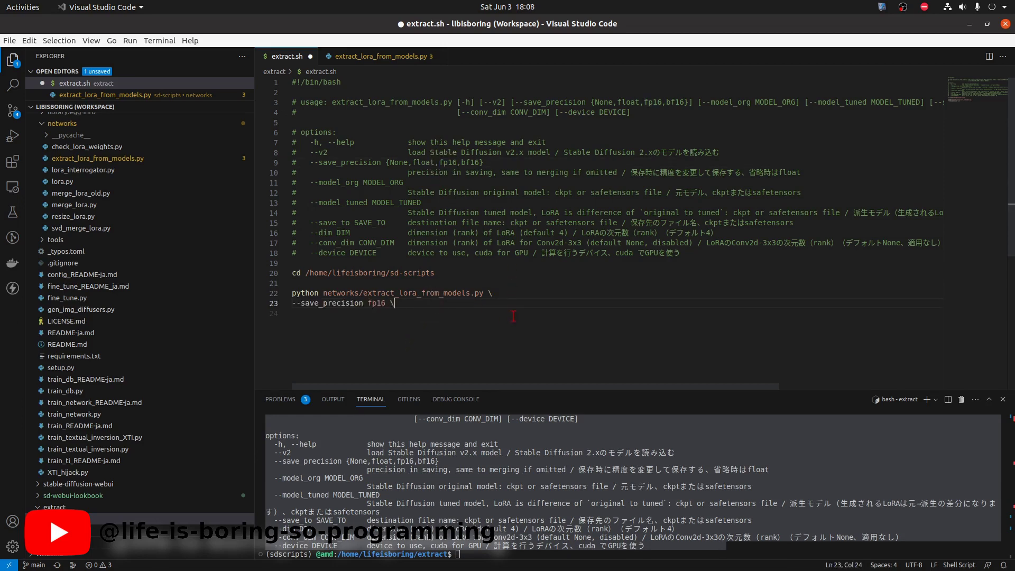
key(Return)
Step: Check the MODEL_ORG help note and type '--model_org' on line 24
double_click(367, 182)
drag(426, 193, 550, 193)
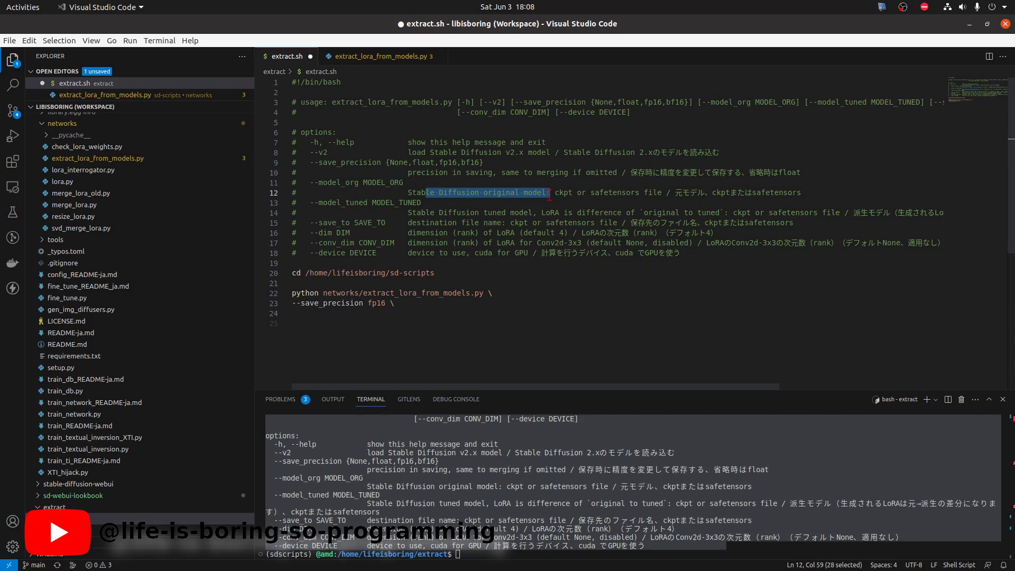
drag(550, 194, 590, 194)
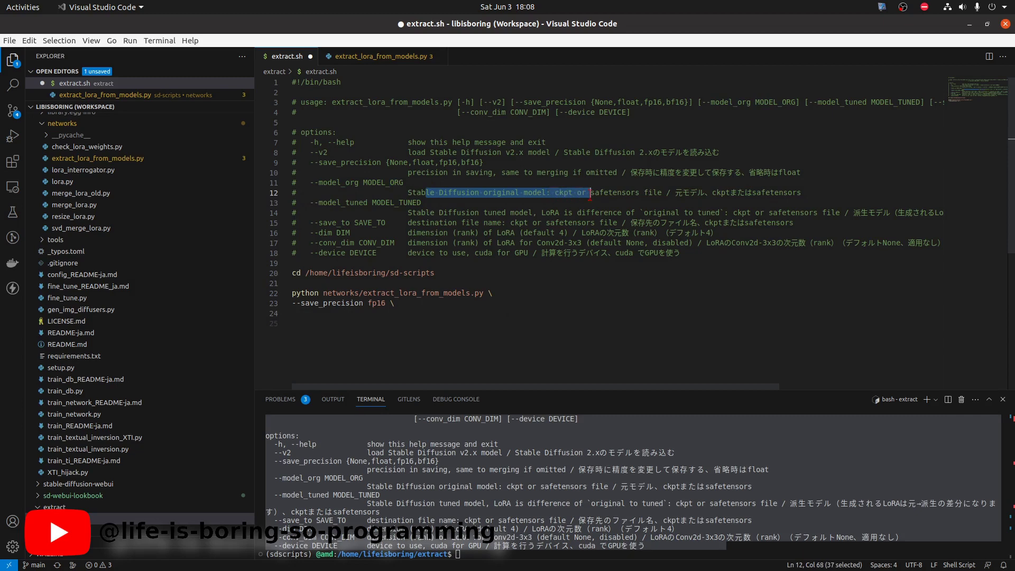
double_click(315, 184)
click(391, 341)
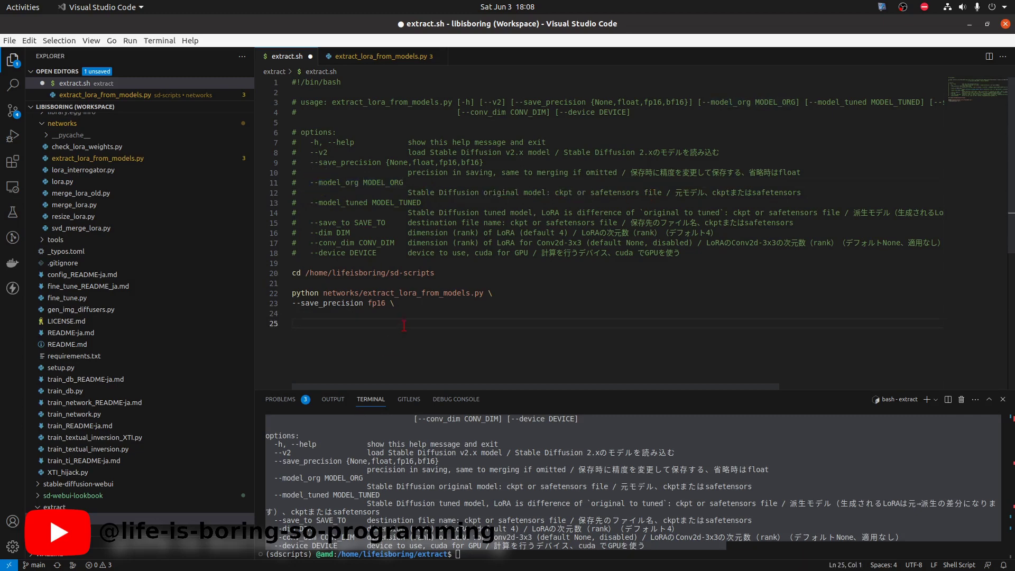
click(424, 312)
text(--model_org)
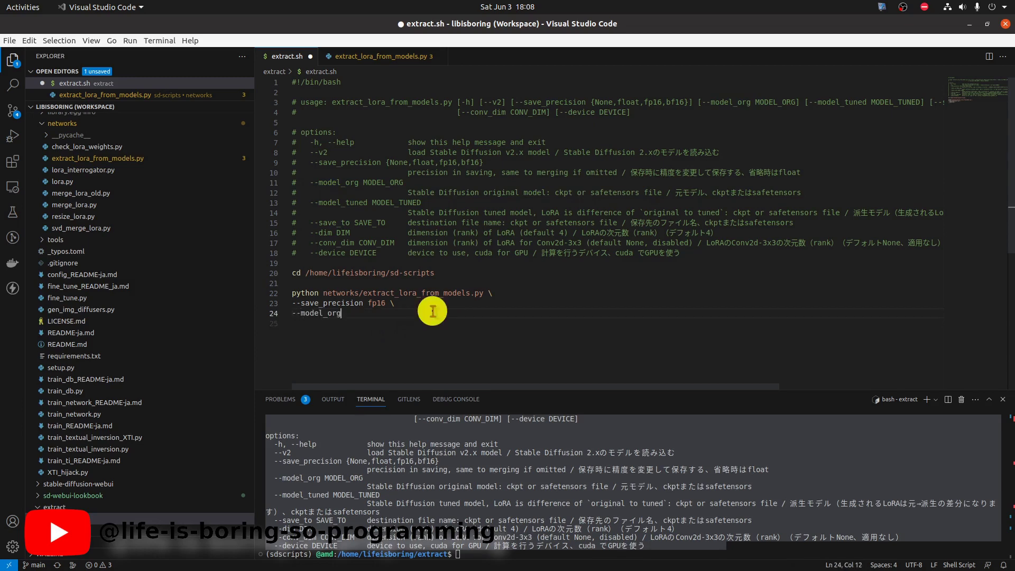
Step: Point --model_org at the models folder's v1-5-pruned-emaonly.safetensors and end it with ' \'
right_click(671, 296)
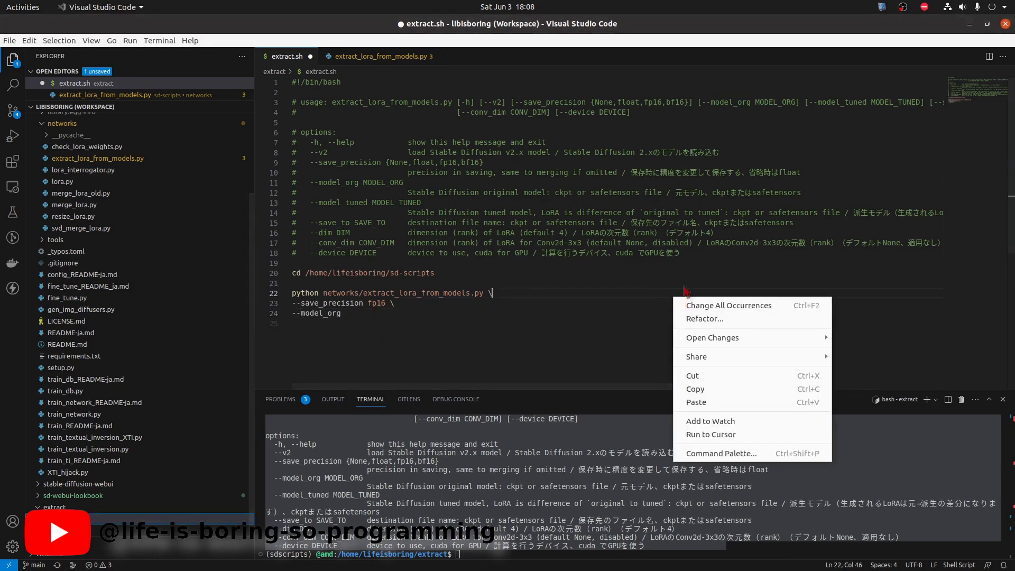
click(535, 356)
click(498, 348)
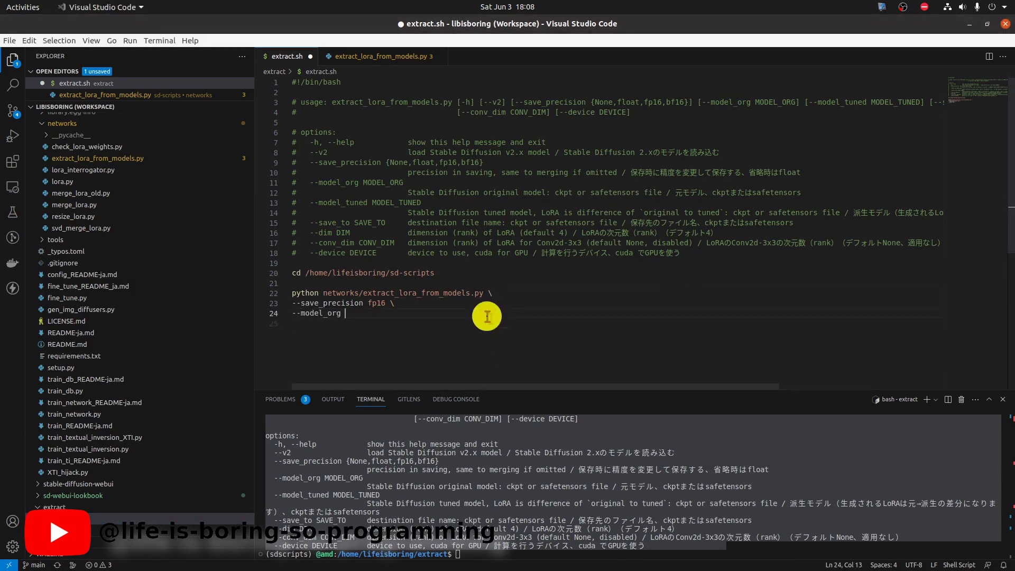
right_click(486, 315)
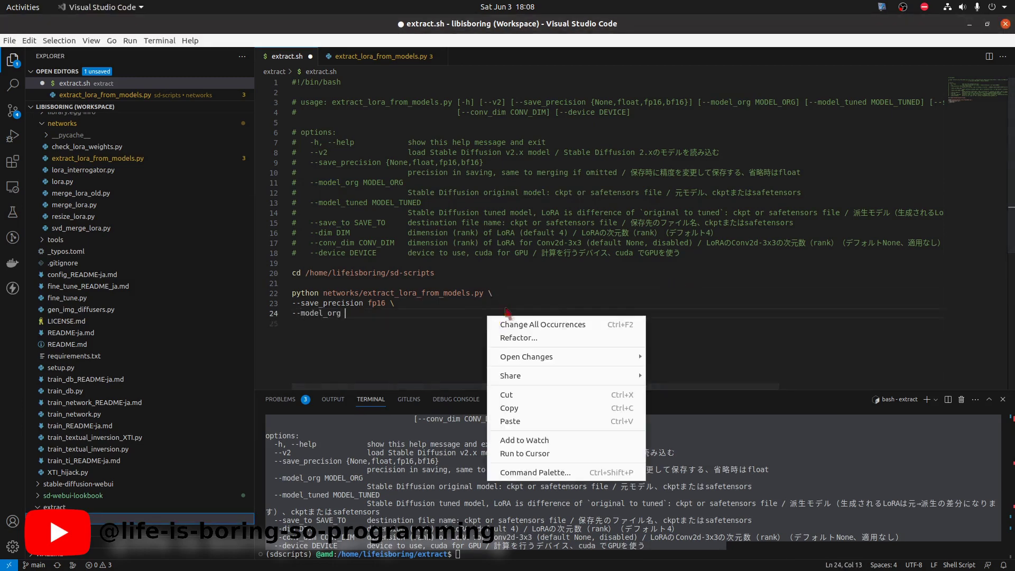
click(546, 421)
text(/)
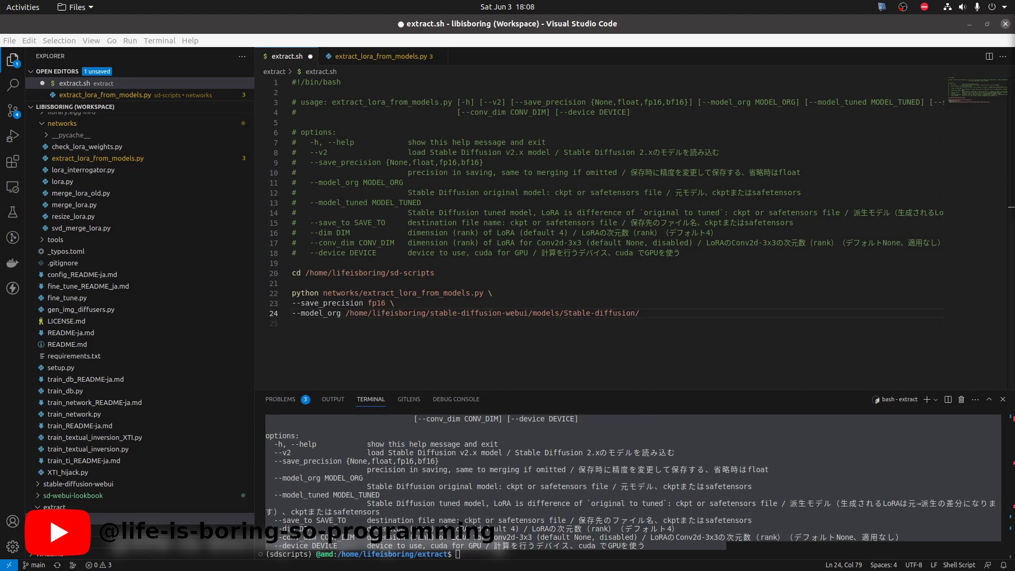
click(664, 313)
text(v1-5-pruned-emaonly.safetensors)
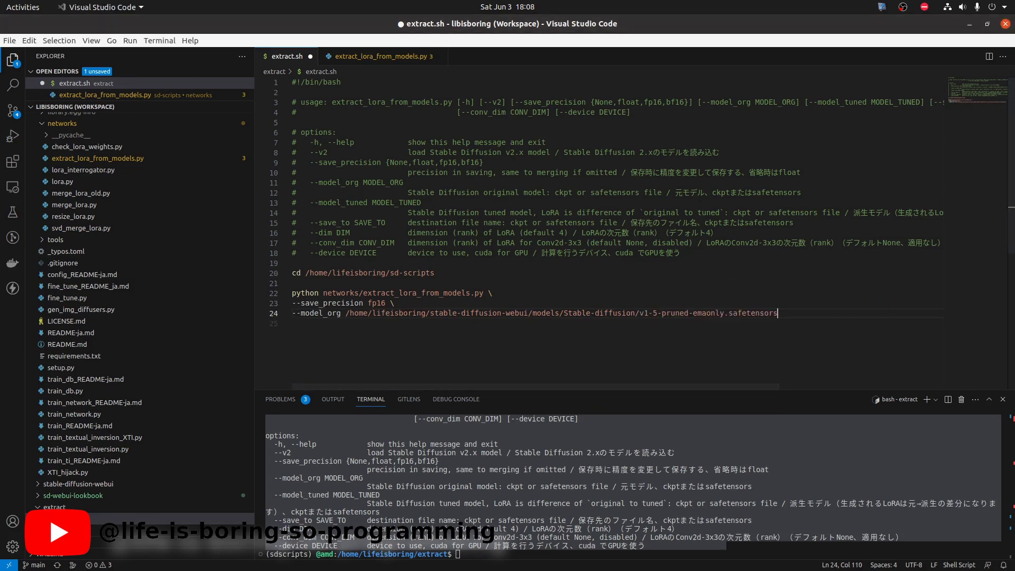
text(\)
key(Return)
drag(641, 315, 734, 315)
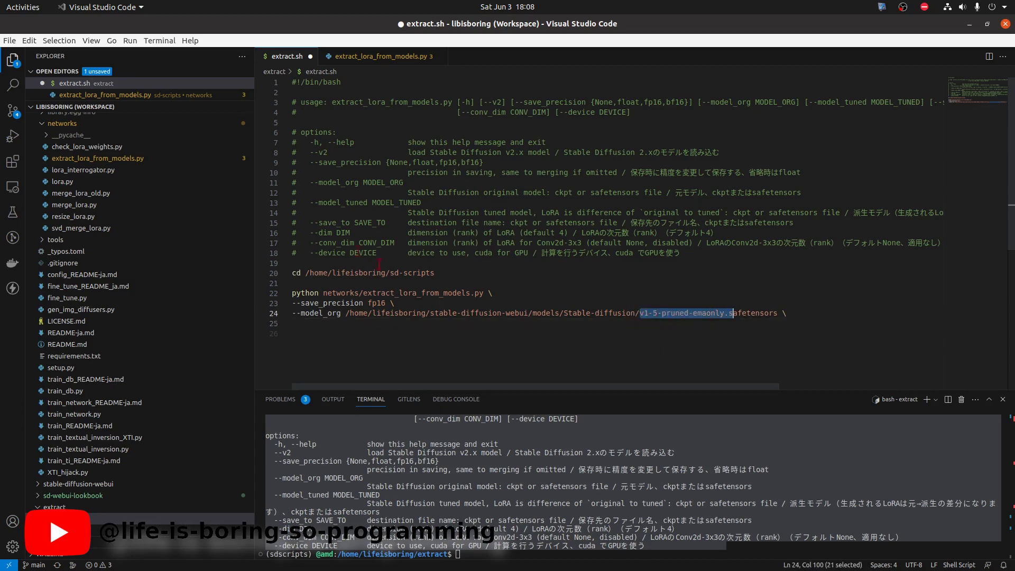
Step: Add '--model_tuned' with the models folder path plus pixarStyleModel_v10.safetensors, continued with ' \'
double_click(338, 203)
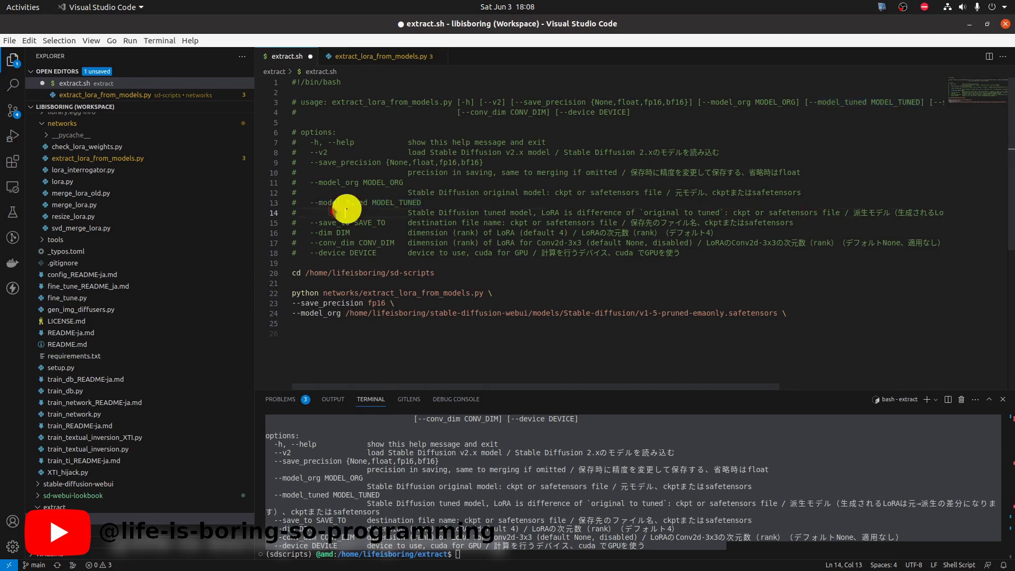
click(397, 325)
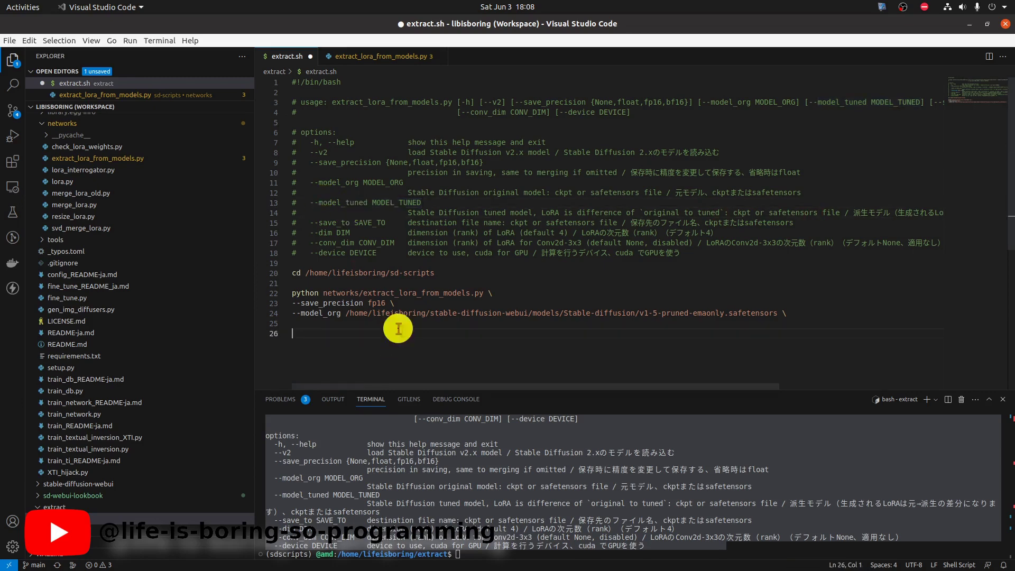
text(--model_tuned)
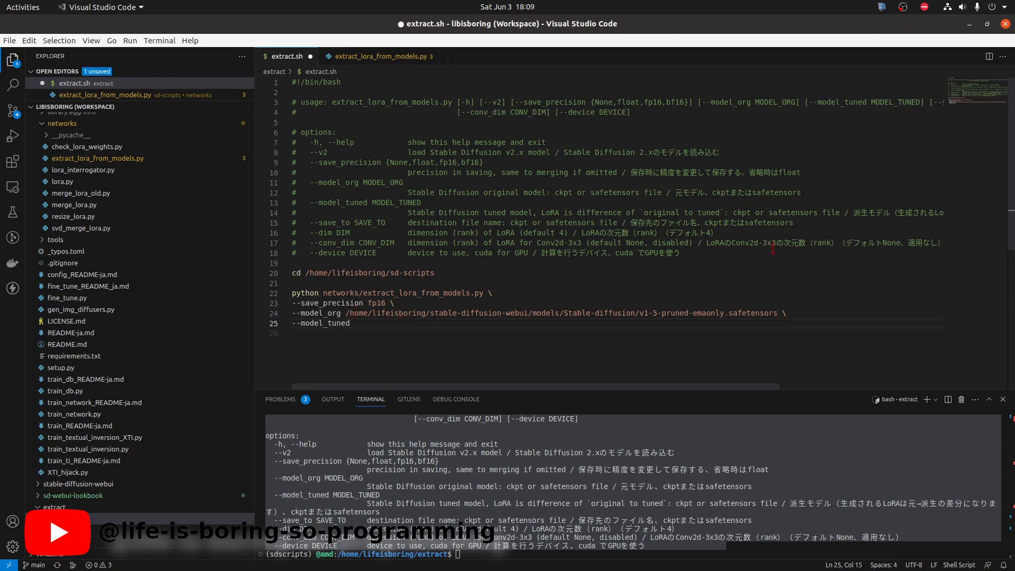
key(super+e)
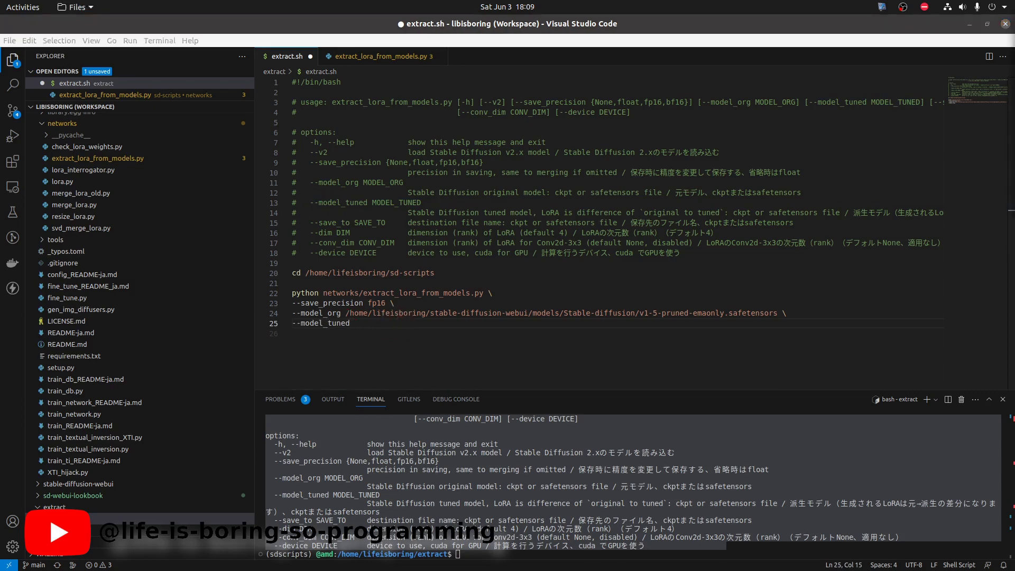
click(387, 326)
text(/home/lifeisboring/stable-diffusion-webui/models/Stable-diffusion)
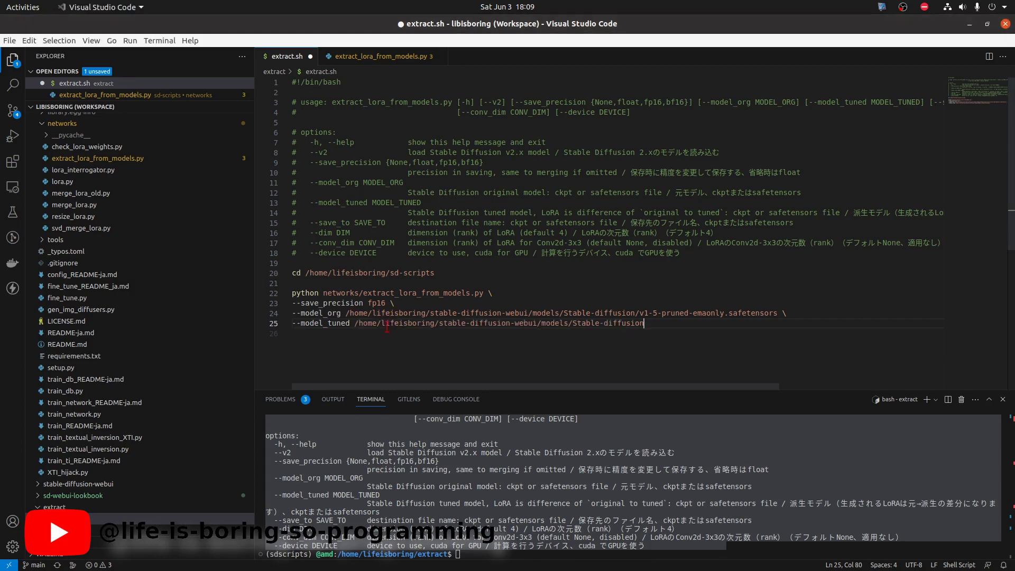
key(super+e)
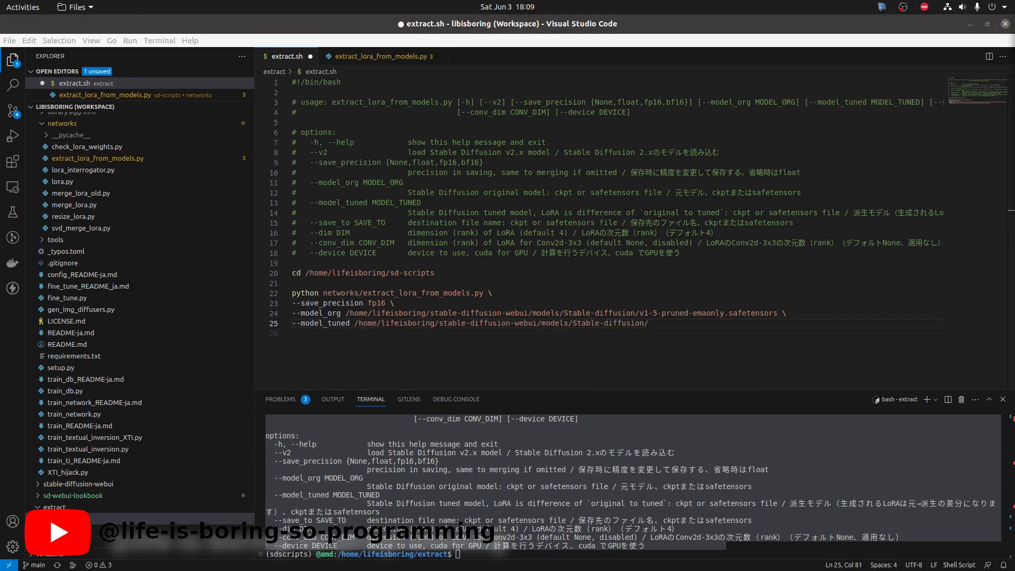
click(669, 321)
text(pixarStyleModel_v10.safetensors)
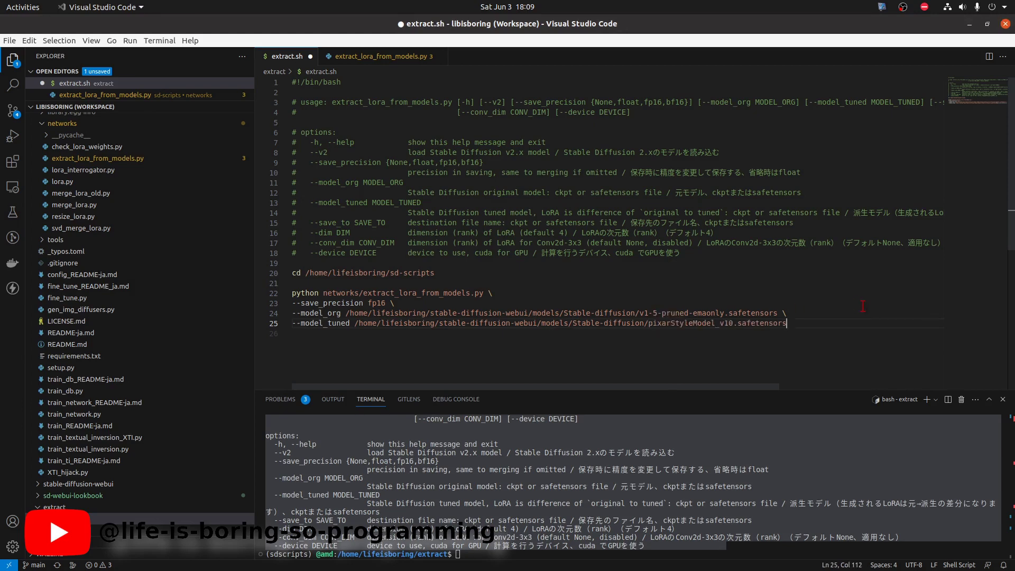
text( \)
key(Return)
Step: Add '--save_to' followed by the copied extract folder path and a slash
text(--)
double_click(335, 224)
middle_click(339, 337)
click(246, 106)
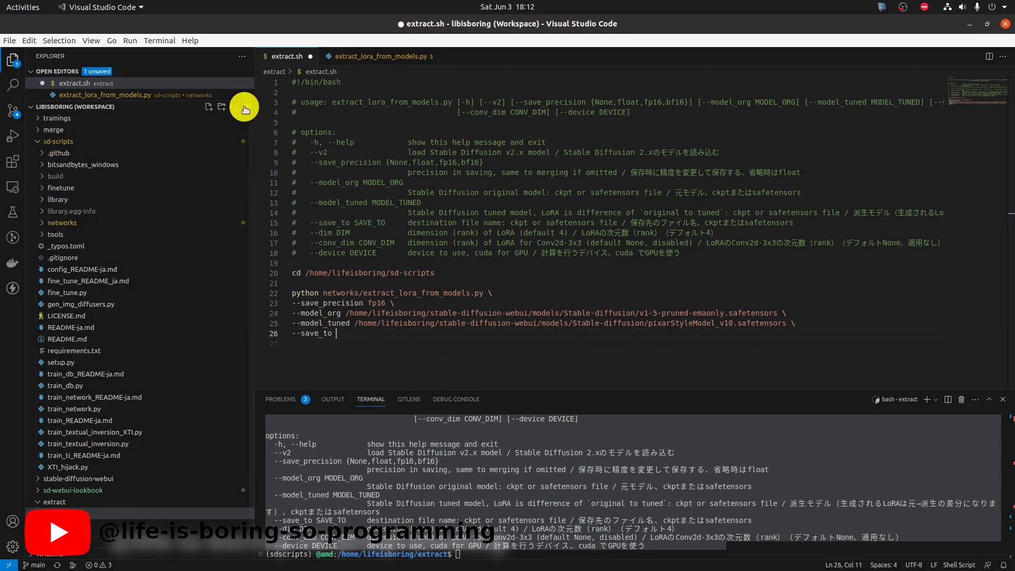
right_click(74, 180)
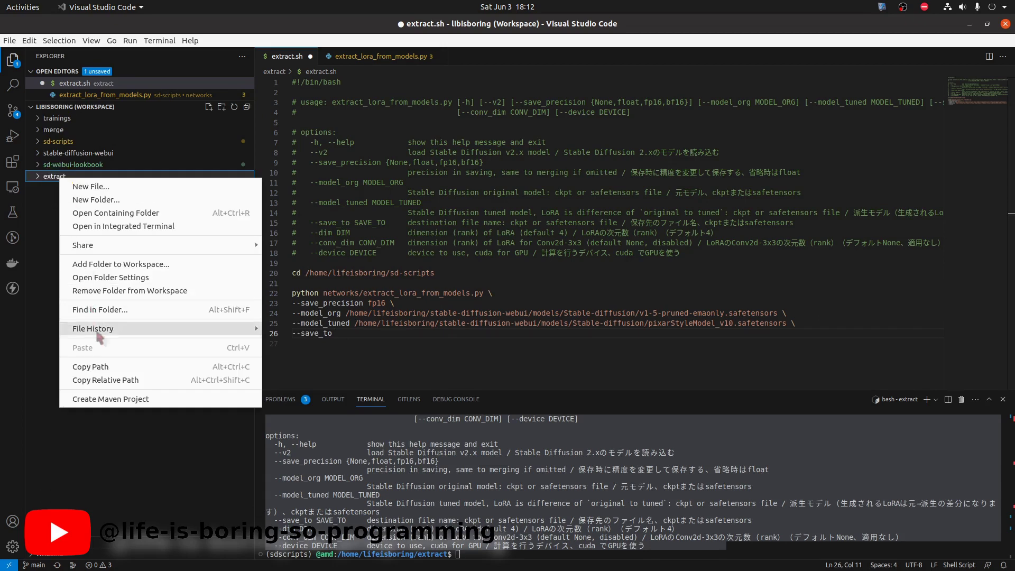
click(109, 370)
click(377, 337)
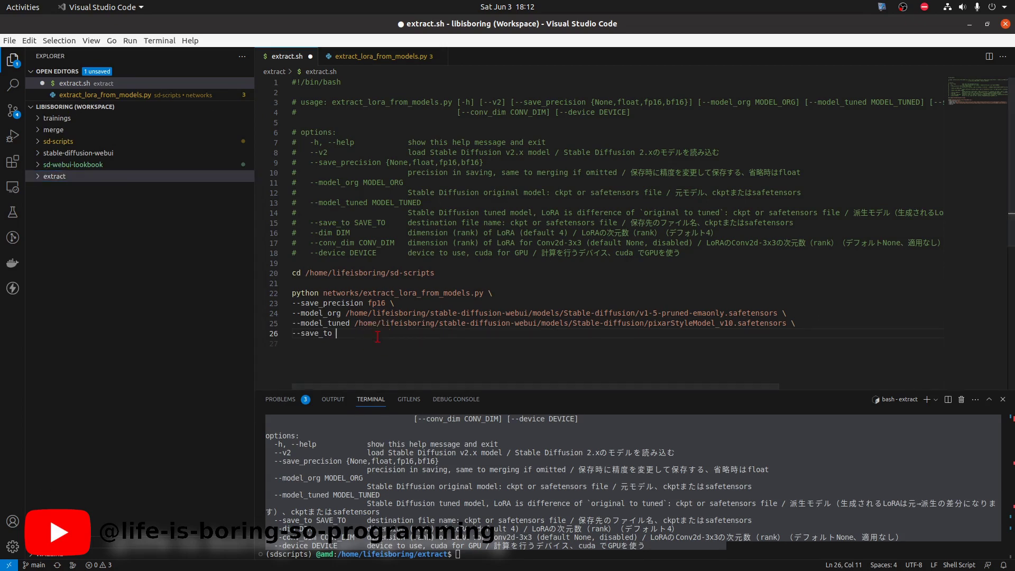
text(/home/lifeisboring/extract)
text(/)
Step: Complete the output name as pixarStyleModel_v10_Lora.safetensors with ' \', then save
double_click(703, 324)
key(ctrl+c)
click(626, 336)
key(ctrl+v)
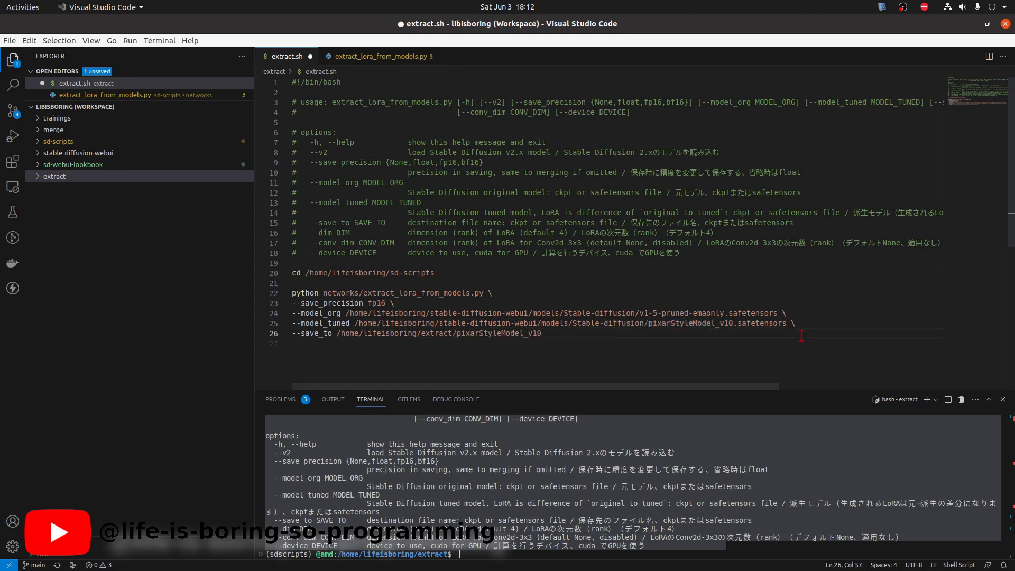
text(_L)
text(ora)
click(772, 331)
click(723, 335)
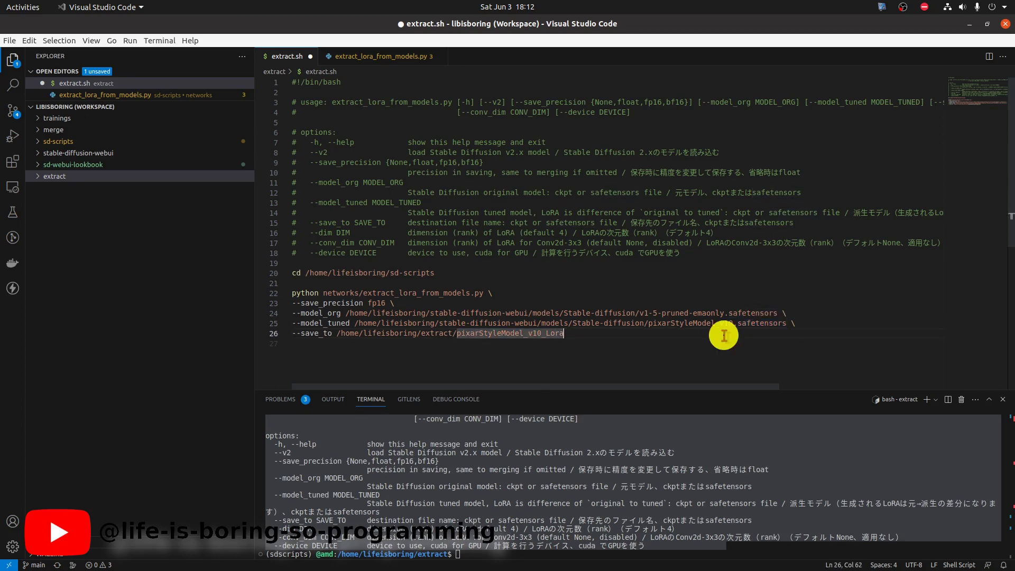
middle_click(724, 335)
text(\)
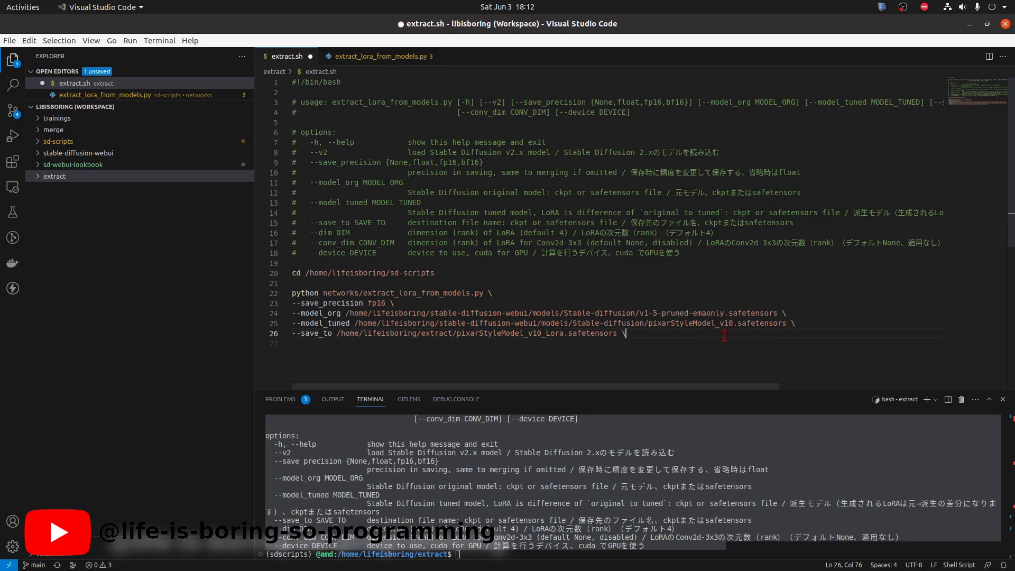
key(Return)
key(ctrl+s)
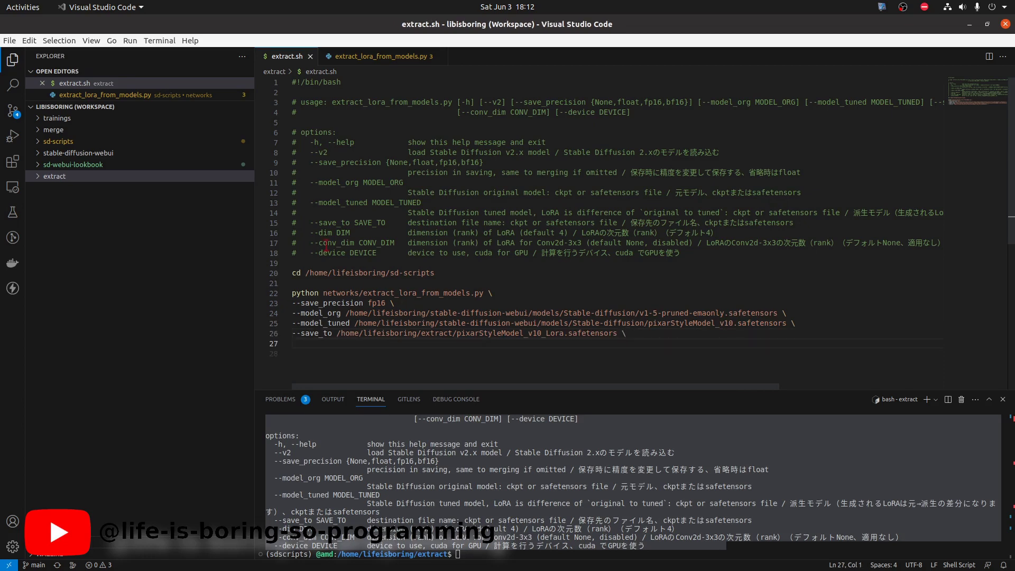
Step: Add '--dim 128' on line 27 and save extract.sh
double_click(323, 234)
click(341, 343)
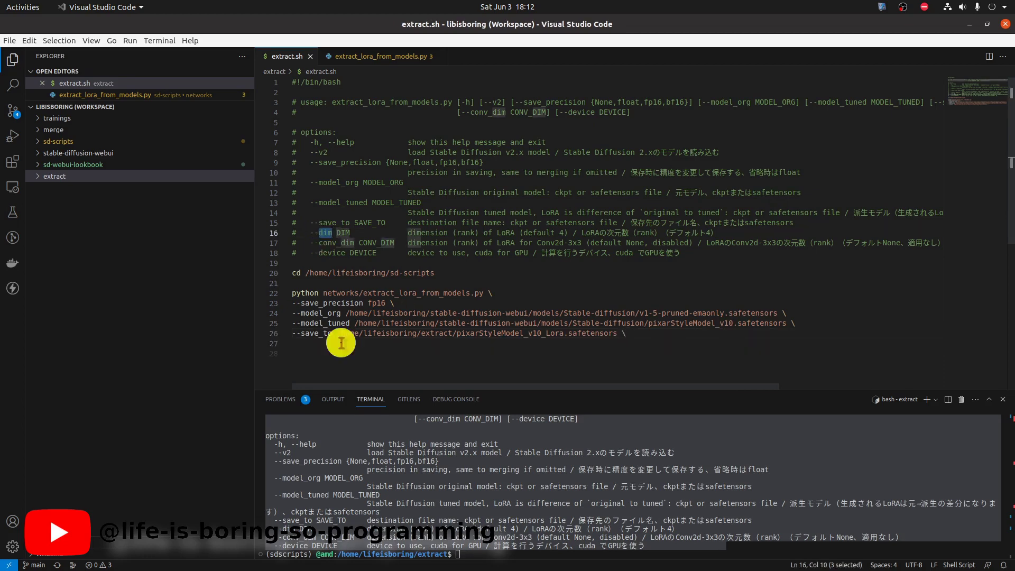
text(--dim)
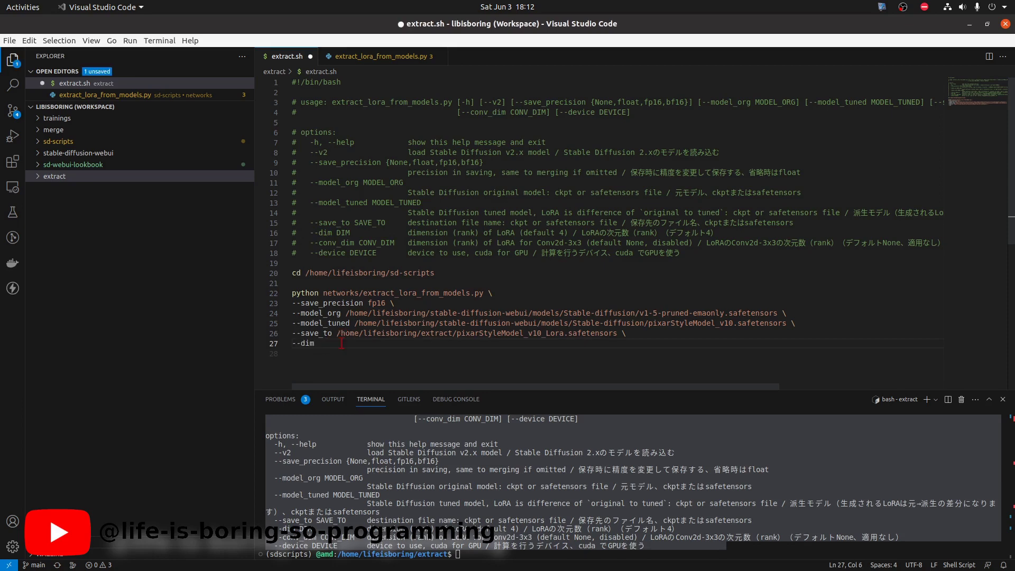
text( 128)
key(ctrl+s)
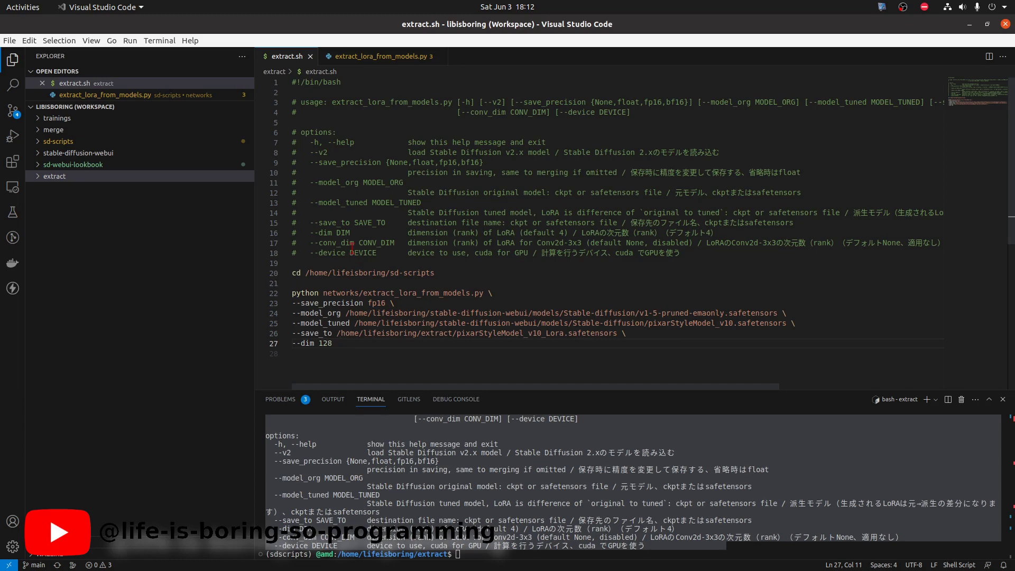
Step: Review the conv_dim and device help lines, then move to the terminal
triple_click(500, 244)
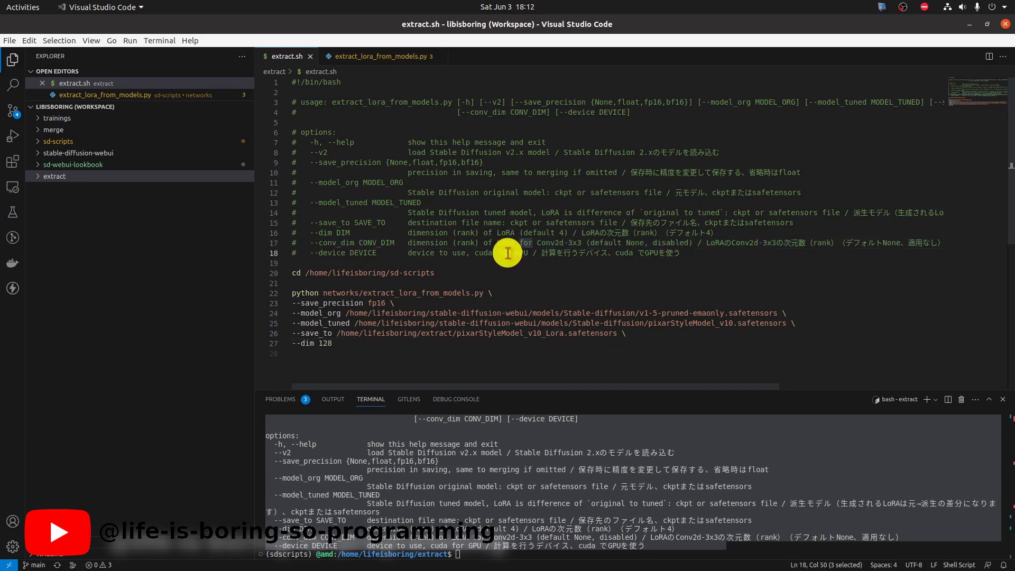
triple_click(497, 253)
click(553, 363)
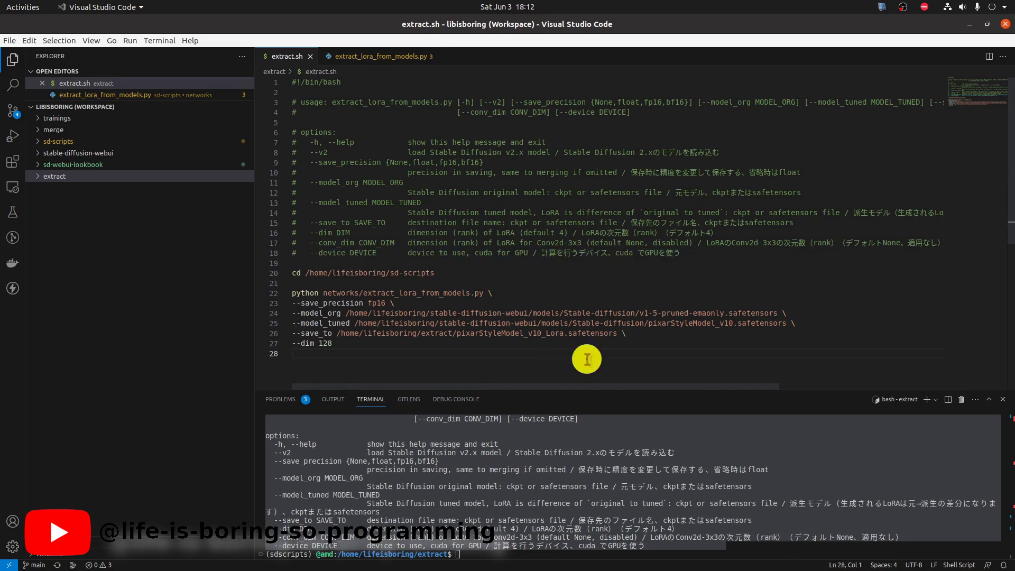
click(530, 437)
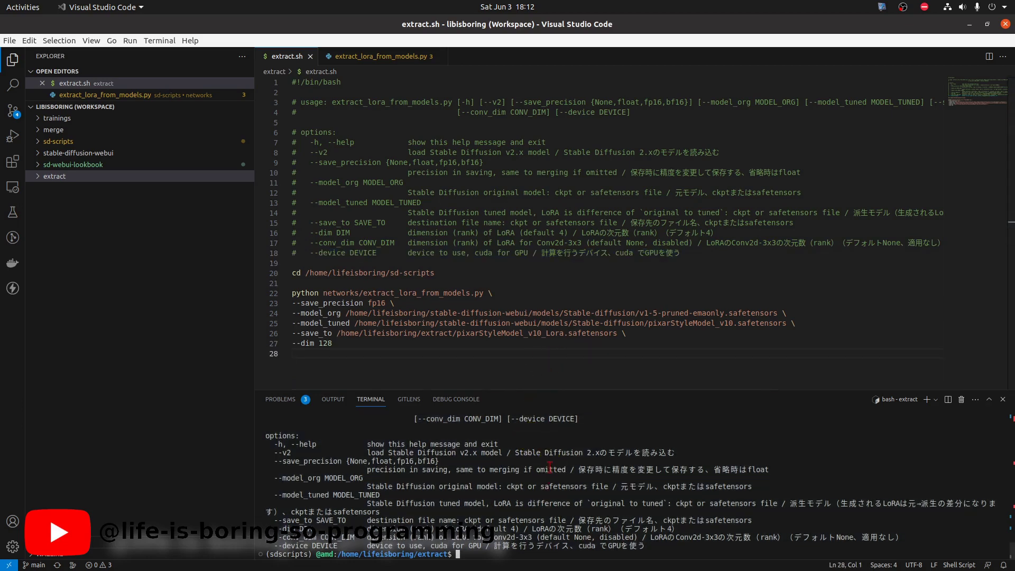
Step: Clear the terminal and run extract.sh to extract the pixar-style LoRA
mouse_move(342, 56)
mouse_down()
mouse_move(897, 195)
mouse_move(952, 199)
mouse_up()
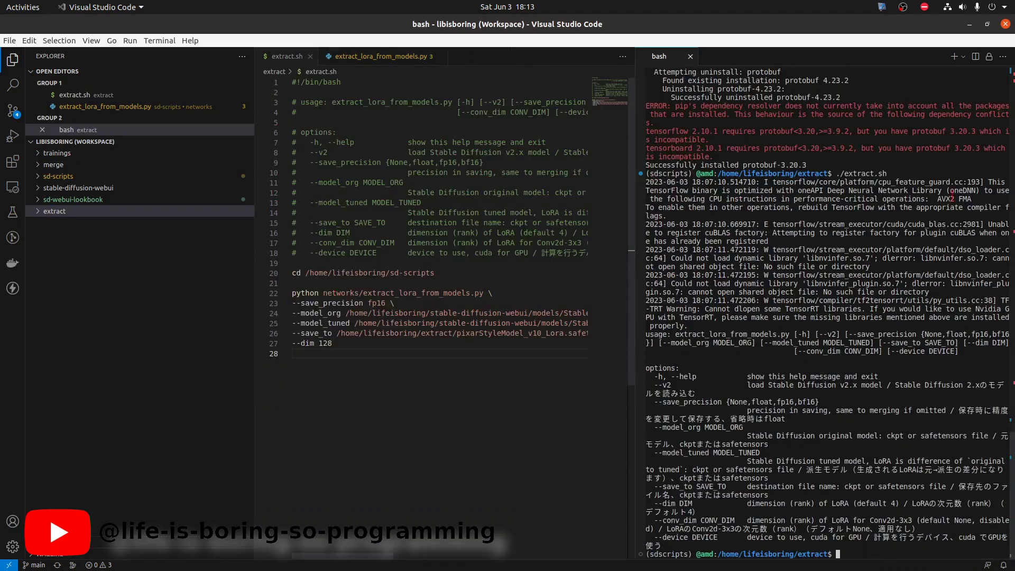
click(848, 452)
text(clear)
key(Return)
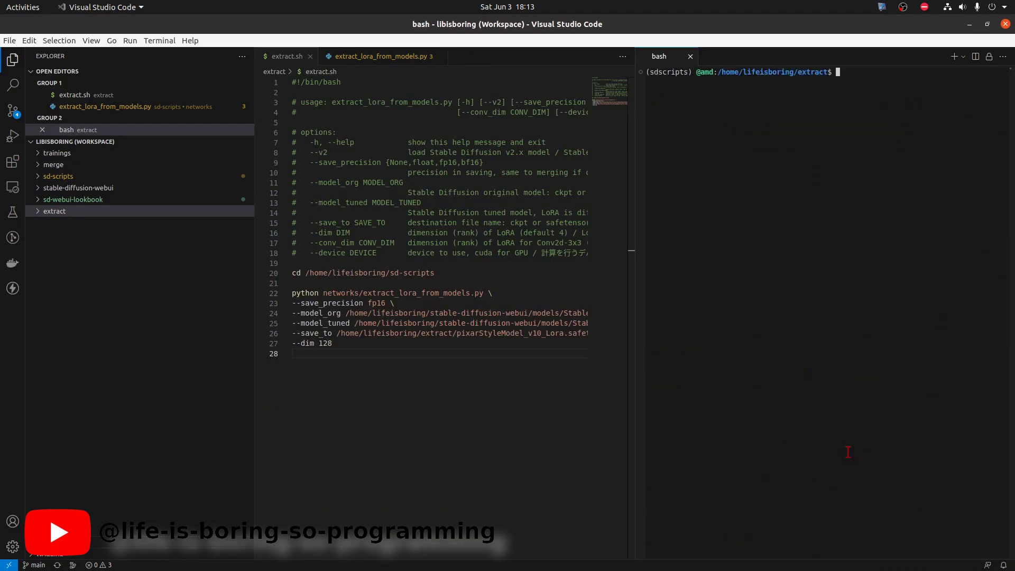
text(./er)
key(BackSpace)
key(Tab)
key(Return)
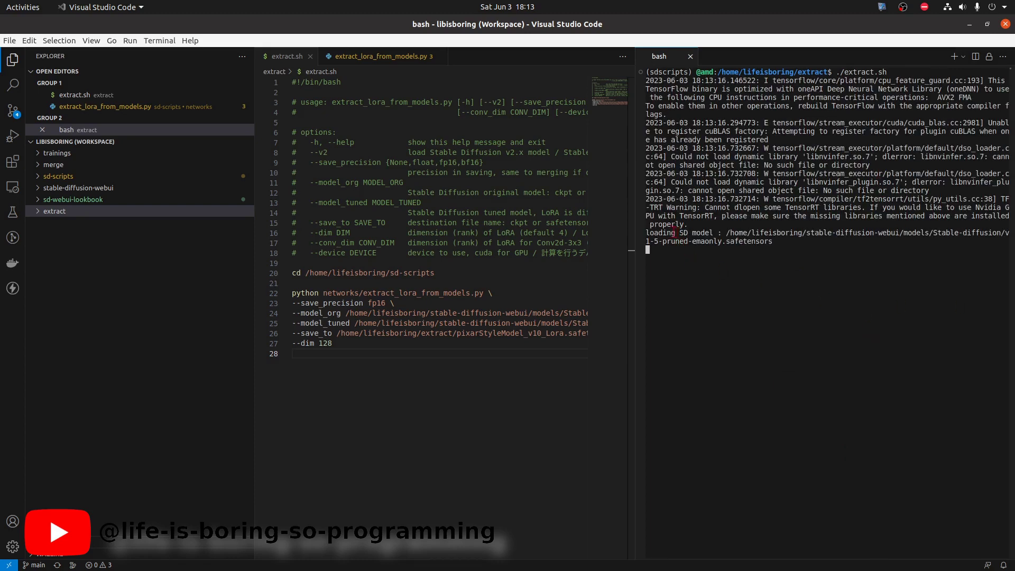
Step: Highlight the base model path, pixarStyleModel_v10 load line and SVD progress, then check the extract folder
click(667, 235)
drag(667, 236, 775, 243)
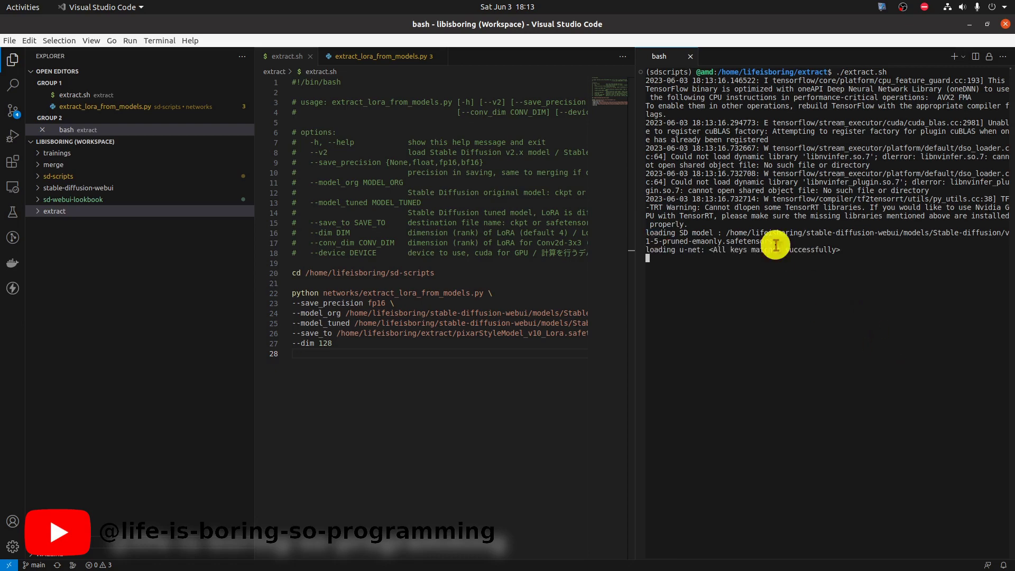
drag(667, 237, 647, 234)
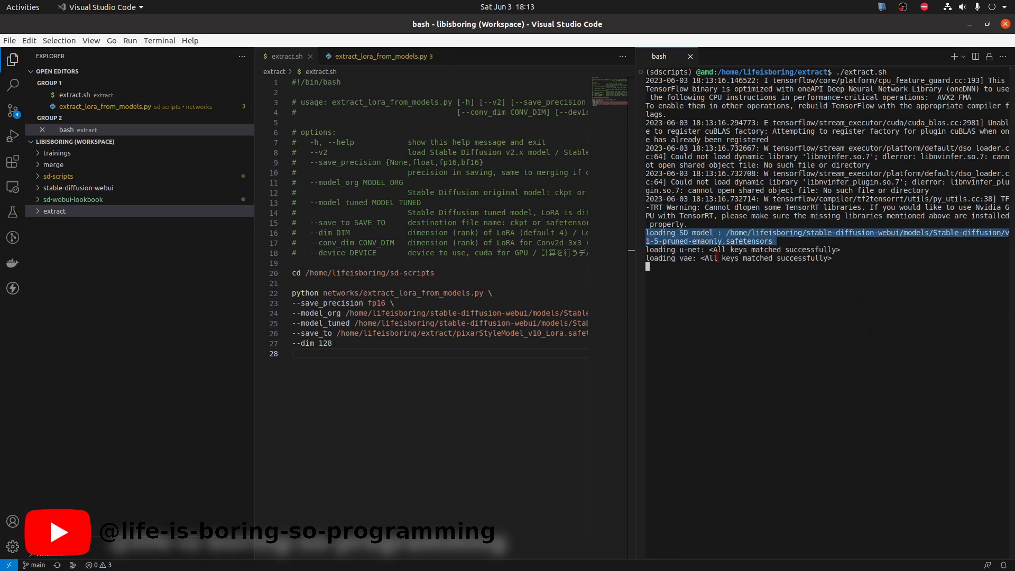
click(891, 260)
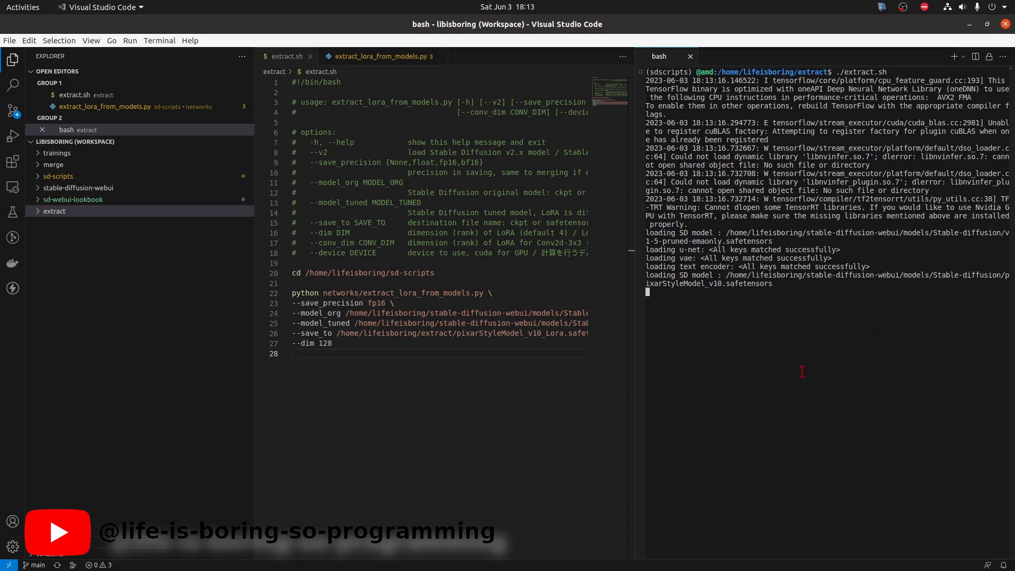
click(781, 284)
triple_click(781, 284)
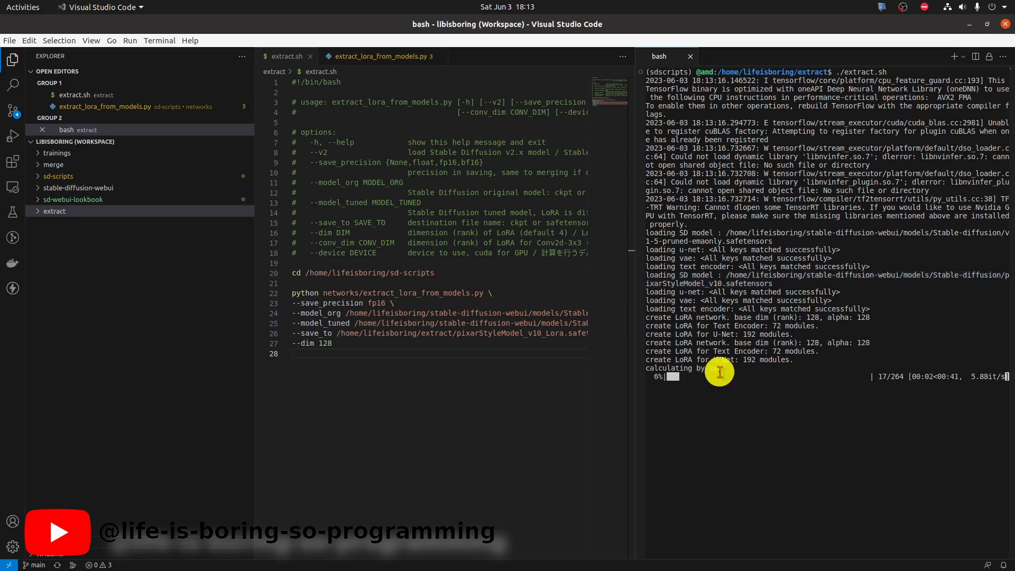
triple_click(720, 369)
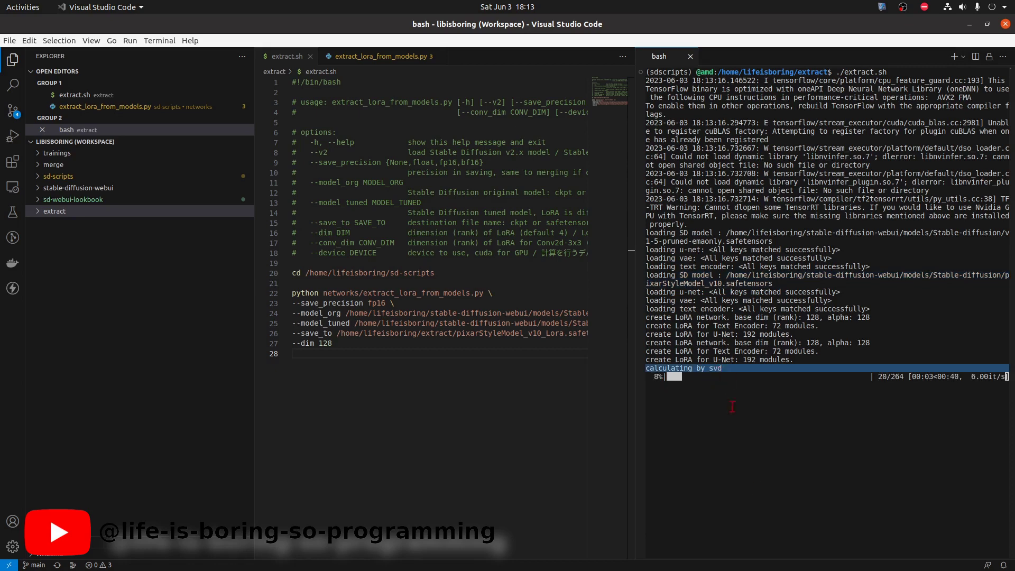
click(855, 490)
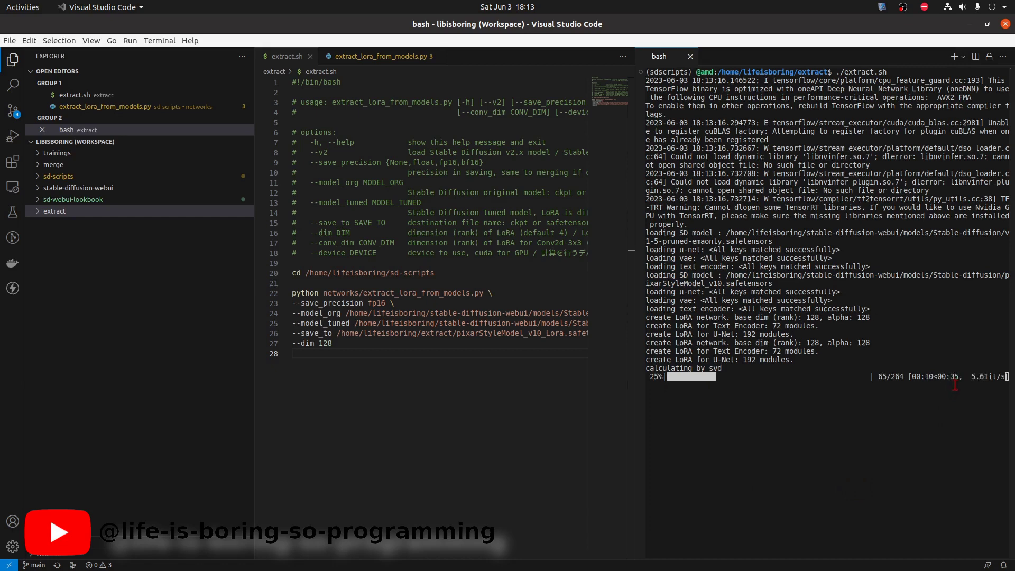
click(47, 211)
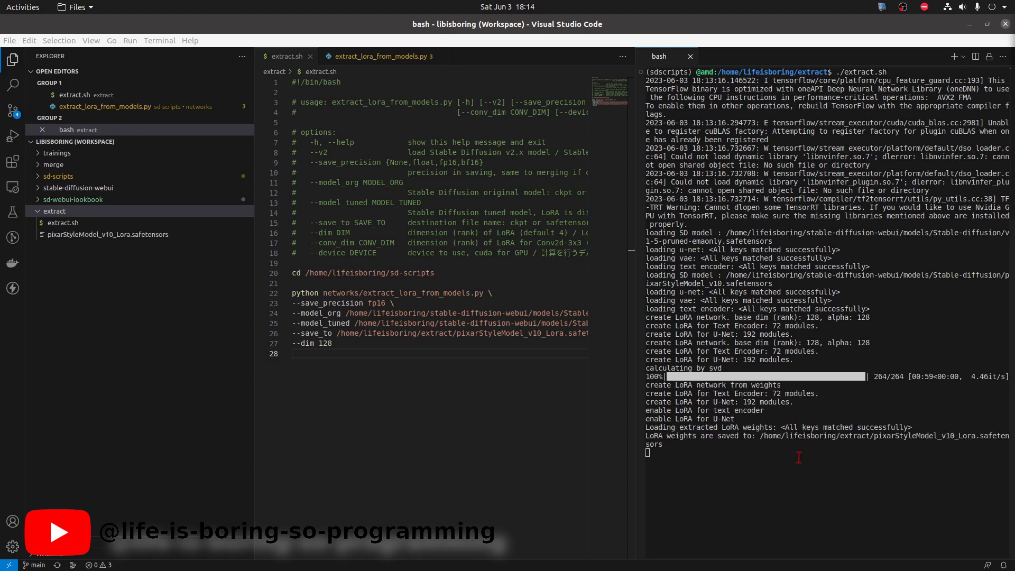
Step: Move pixarStyleModel_v10_Lora.safetensors from extract into stable-diffusion-webui's models/Lora folder
click(796, 493)
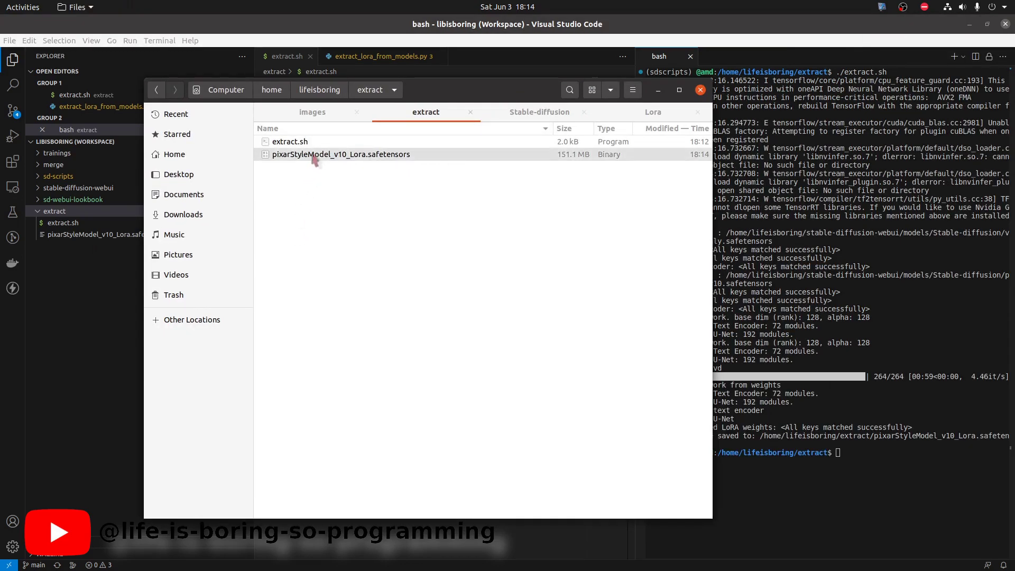
click(312, 154)
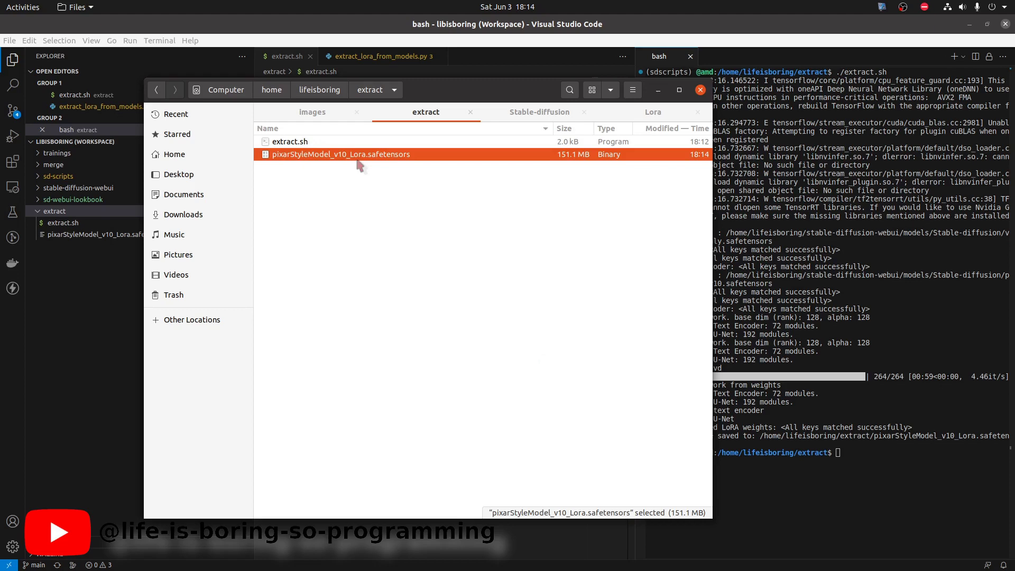
click(626, 118)
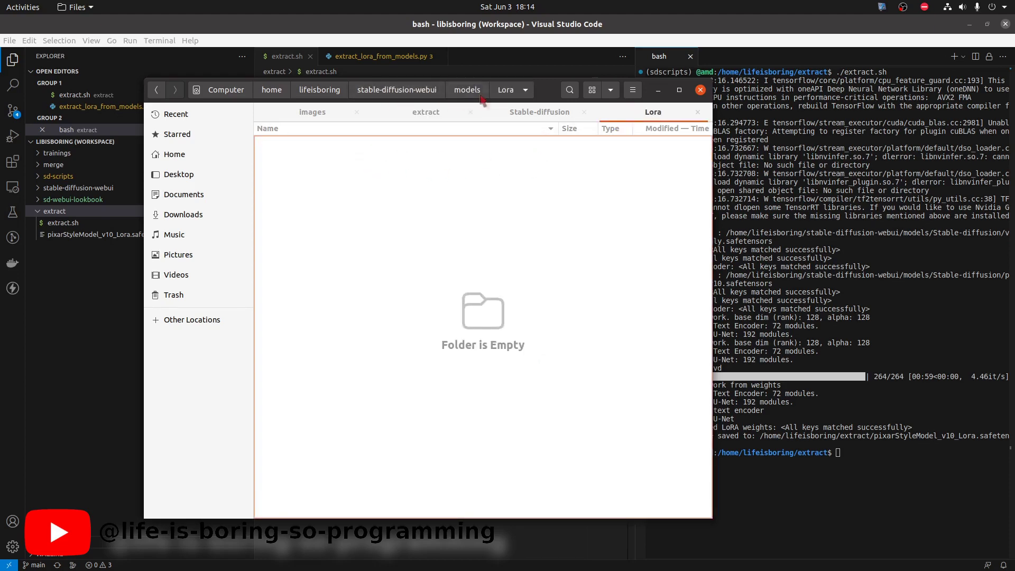
click(473, 246)
key(ctrl+v)
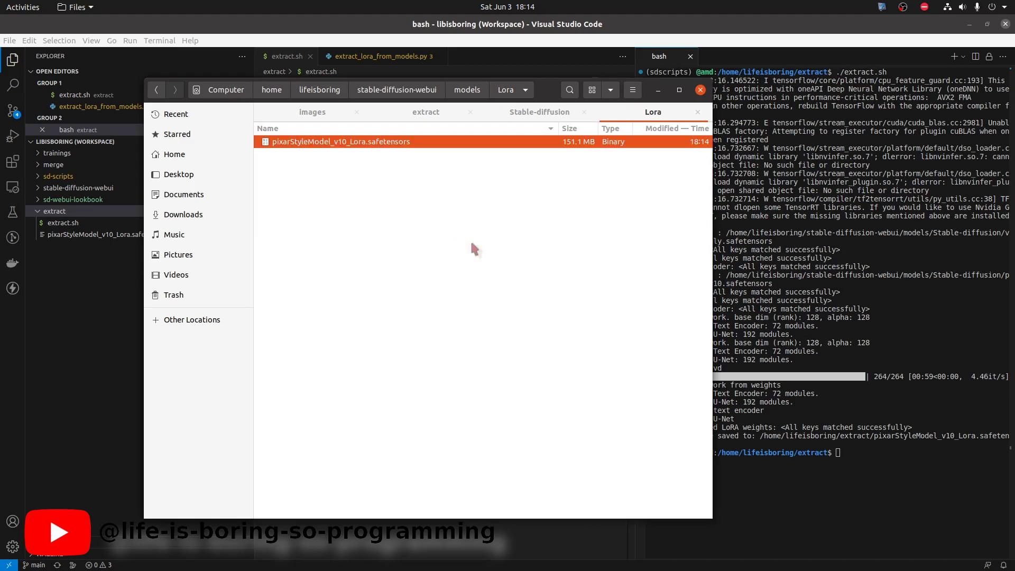
click(473, 248)
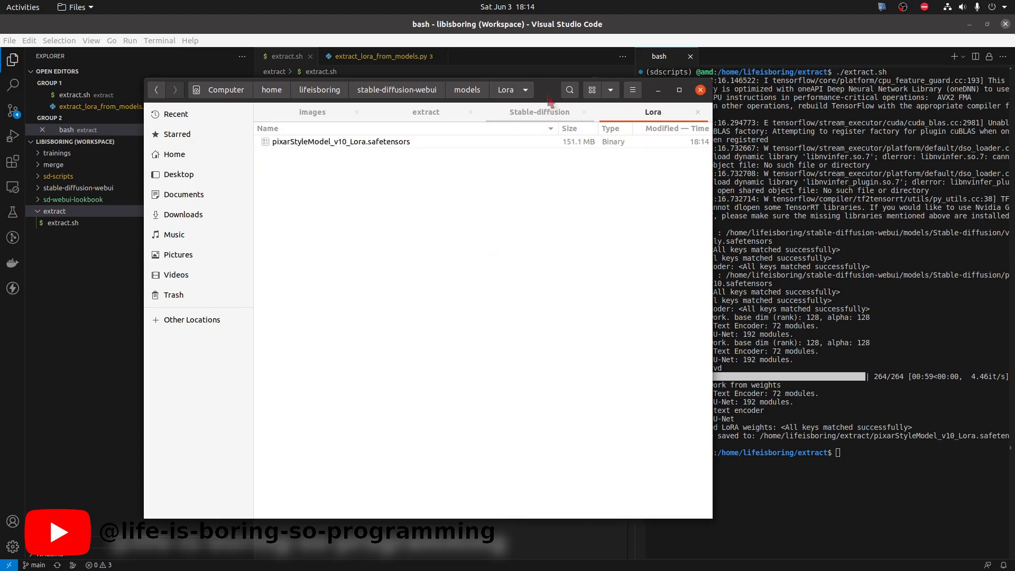
click(701, 89)
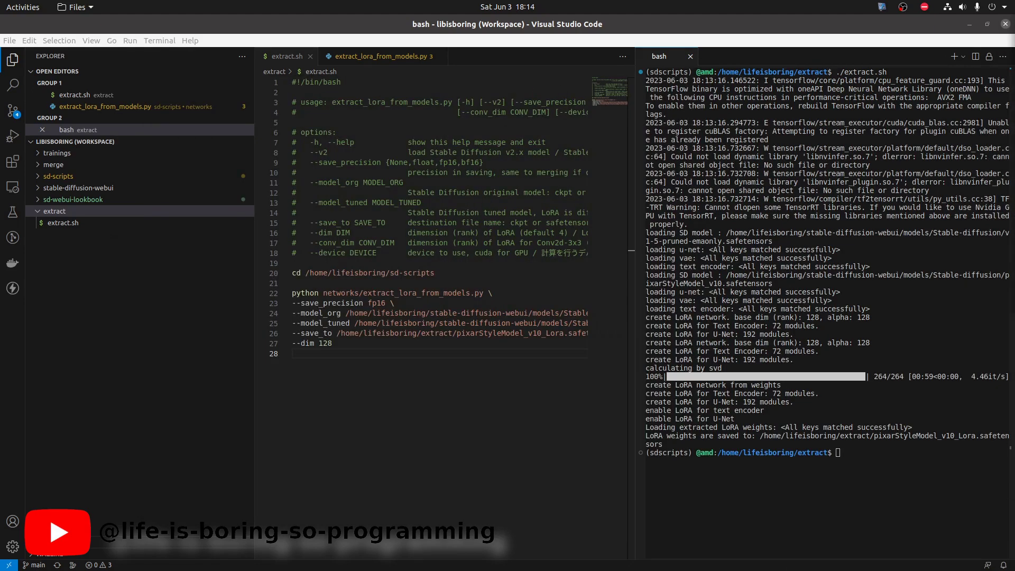
Step: Load an earlier pixar portrait in PNG Info, send its parameters to txt2img, and generate
key(alt+Tab)
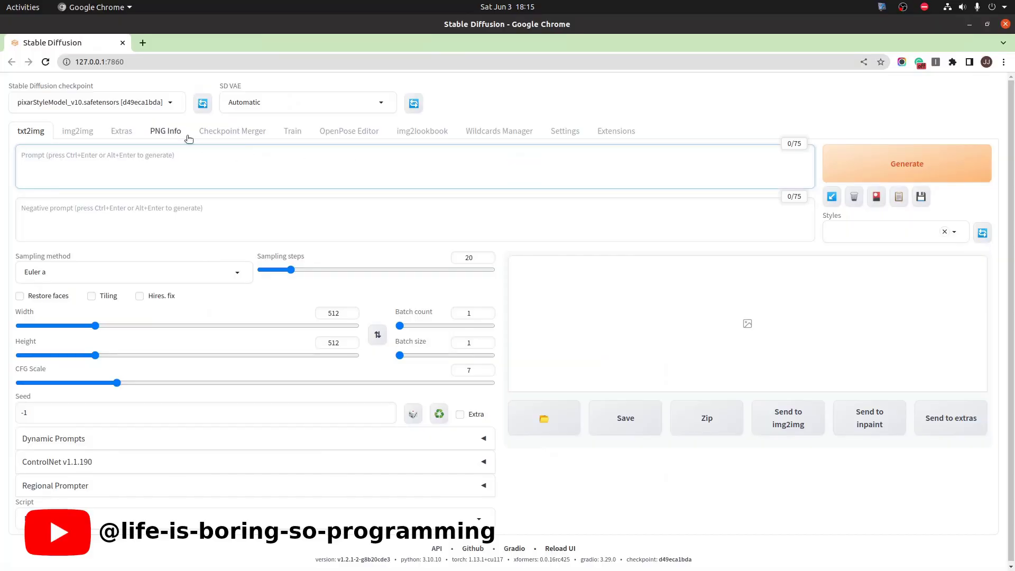
click(189, 138)
key(alt+Tab)
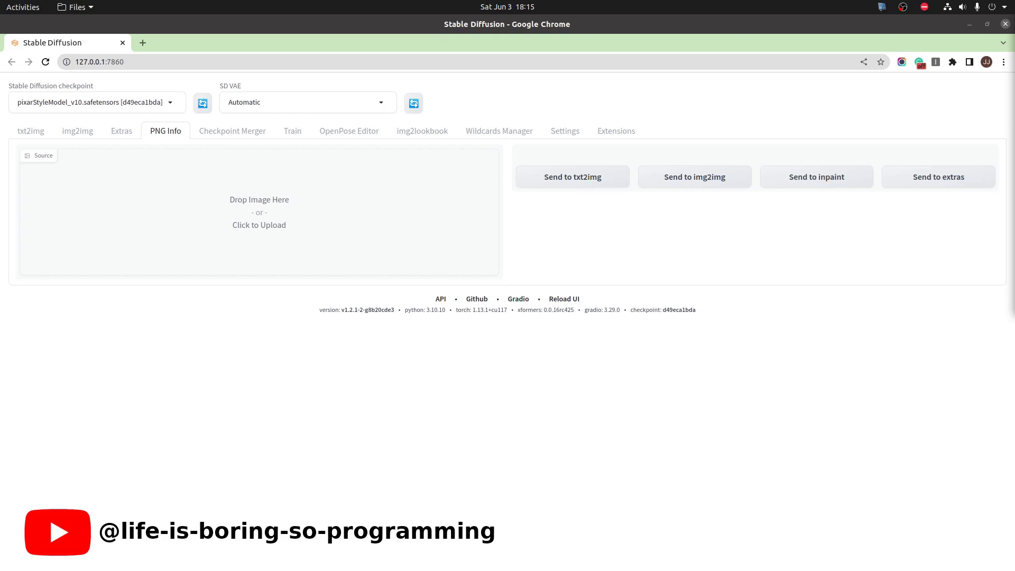
drag(608, 236, 323, 181)
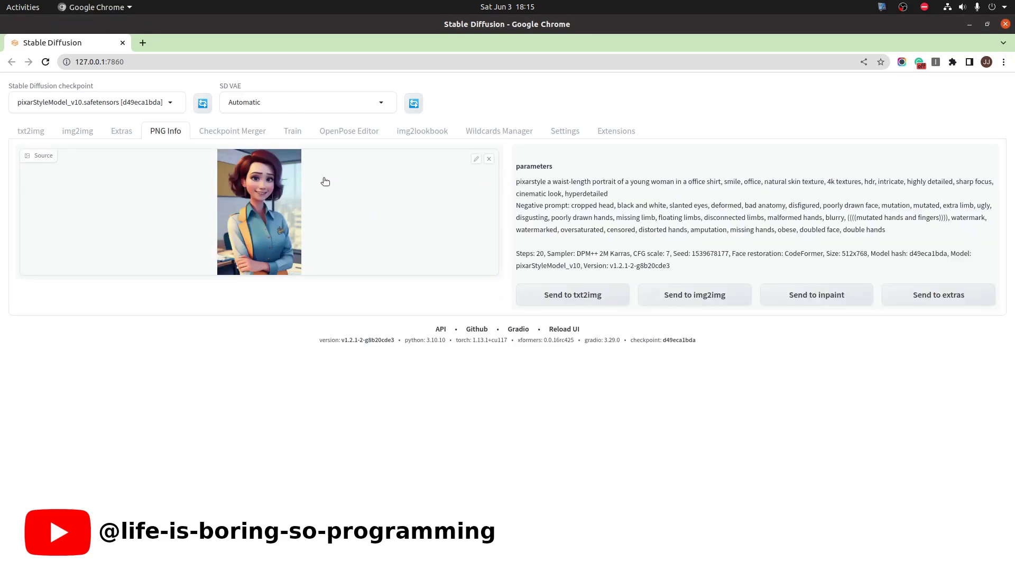
click(584, 295)
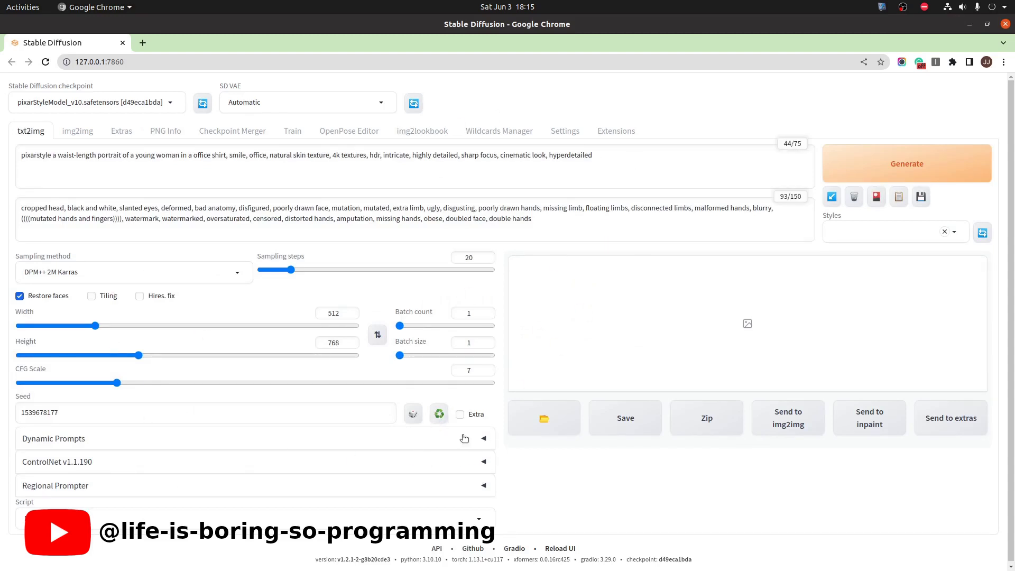
click(863, 180)
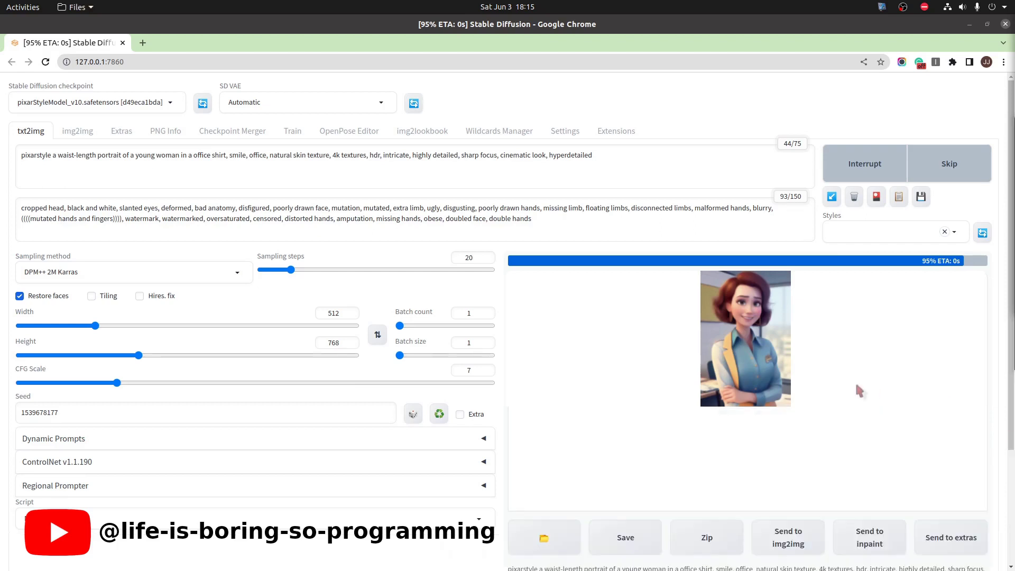
Step: Enlarge and inspect the finished baseline pixar-style portrait
click(613, 314)
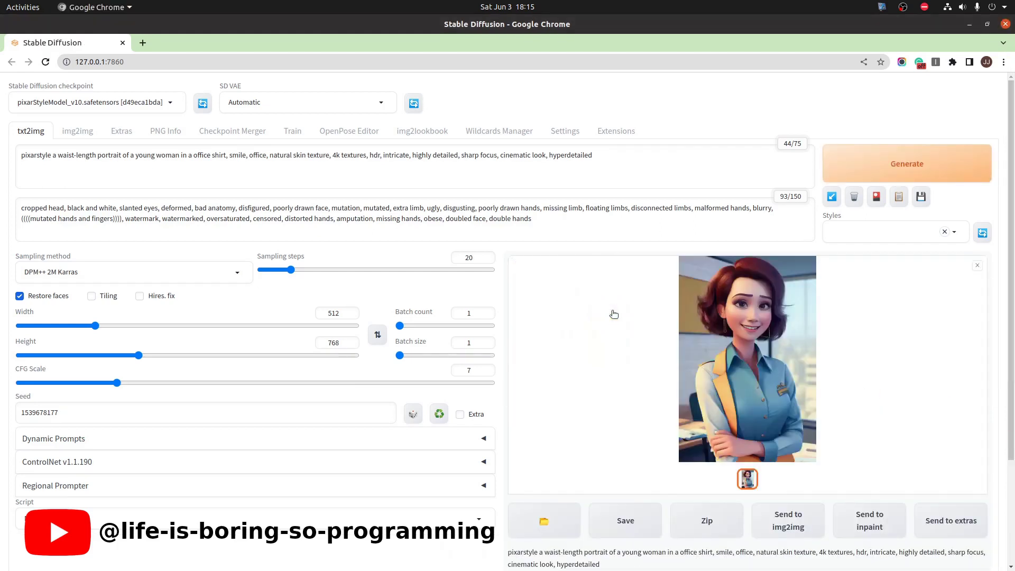
click(762, 323)
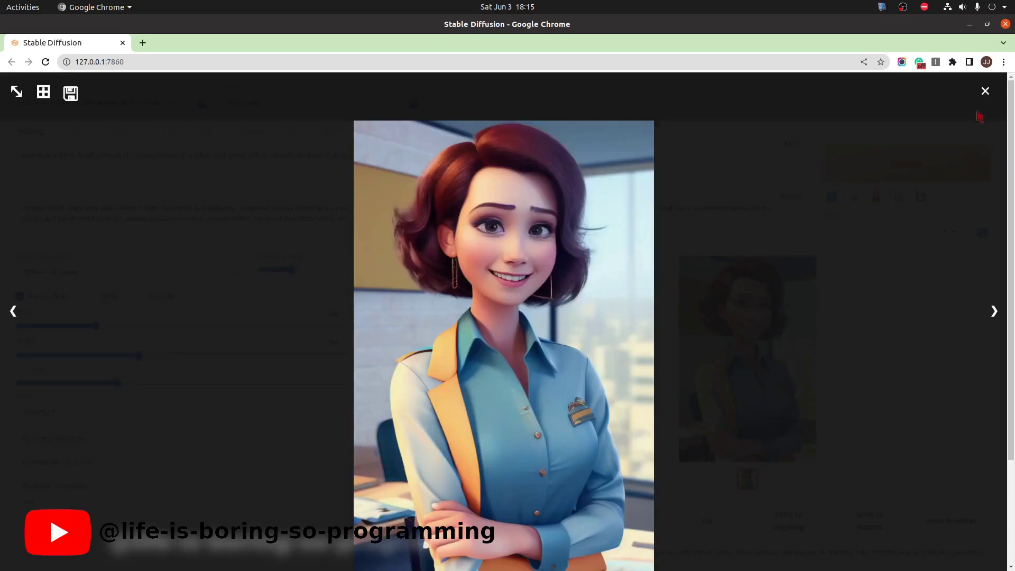
click(984, 91)
Step: Add <lora:pixarStyleModel_v10_Lora:1.0> to the negative prompt, generate, and view the result
click(564, 217)
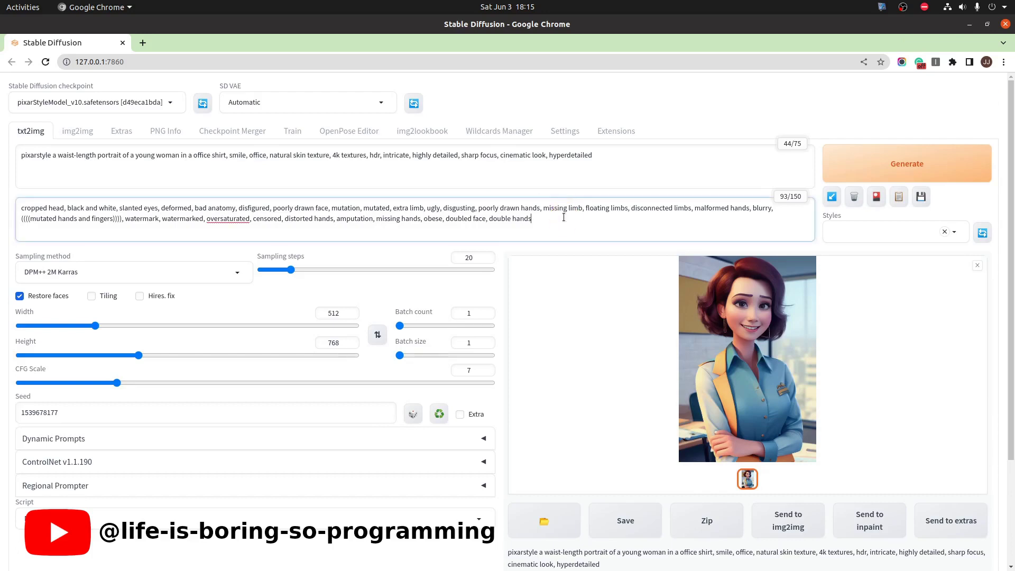
text(<>)
text(lora:)
key(Return)
text(1.0>)
click(934, 156)
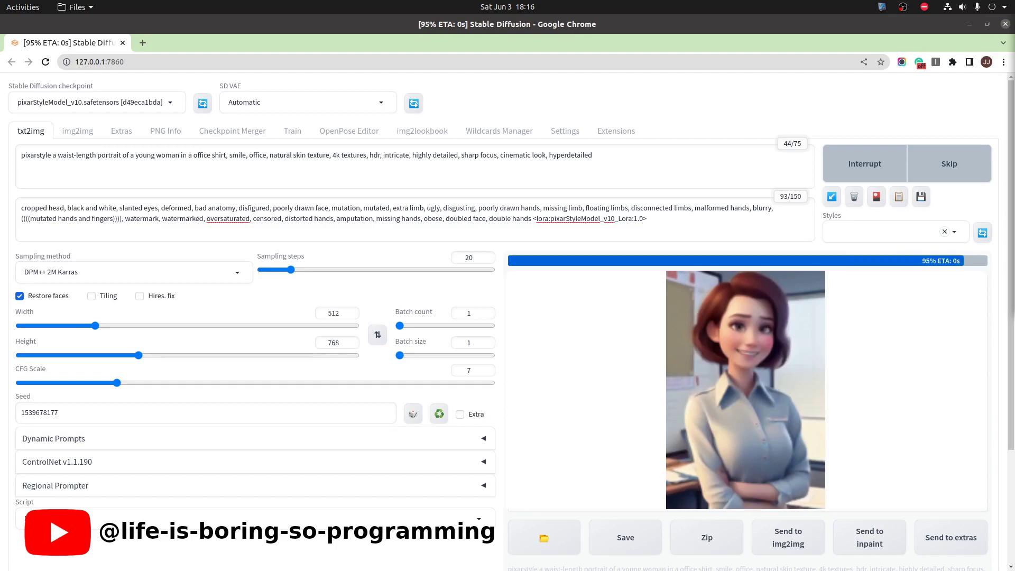
click(769, 346)
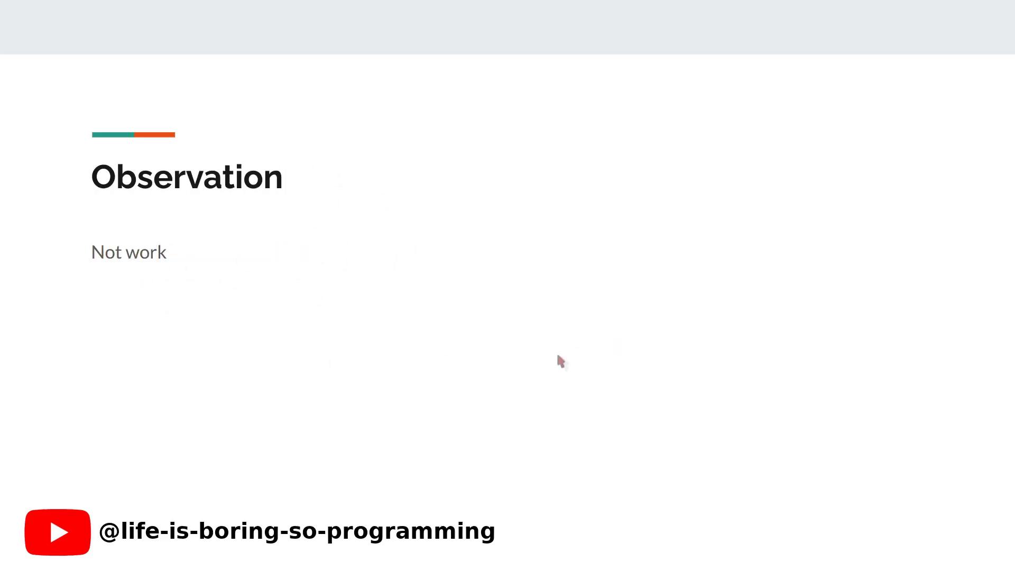
Step: Advance through the Thought slide to the Action slide on reverse-order LoRA extraction
key(Right)
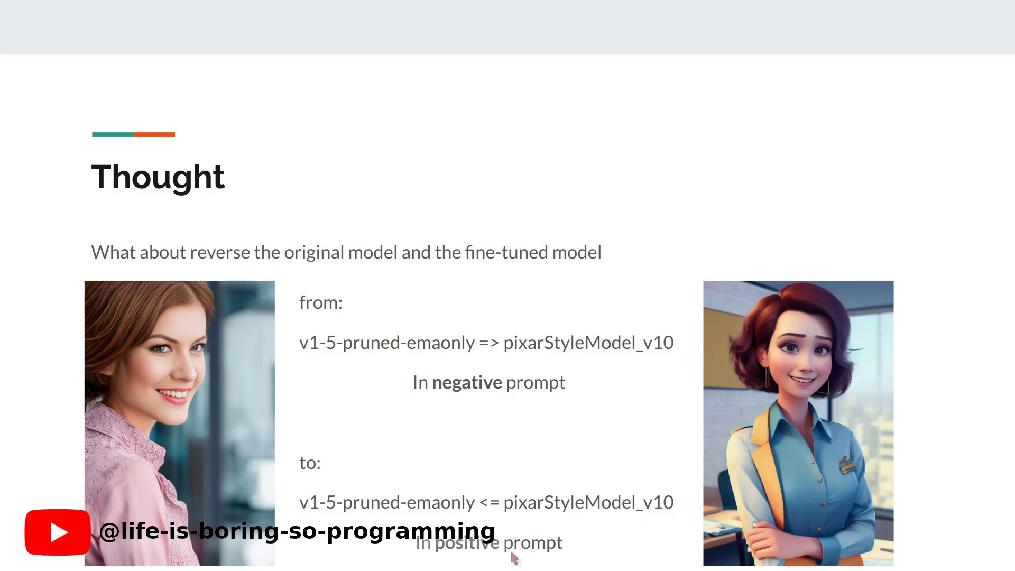
click(638, 268)
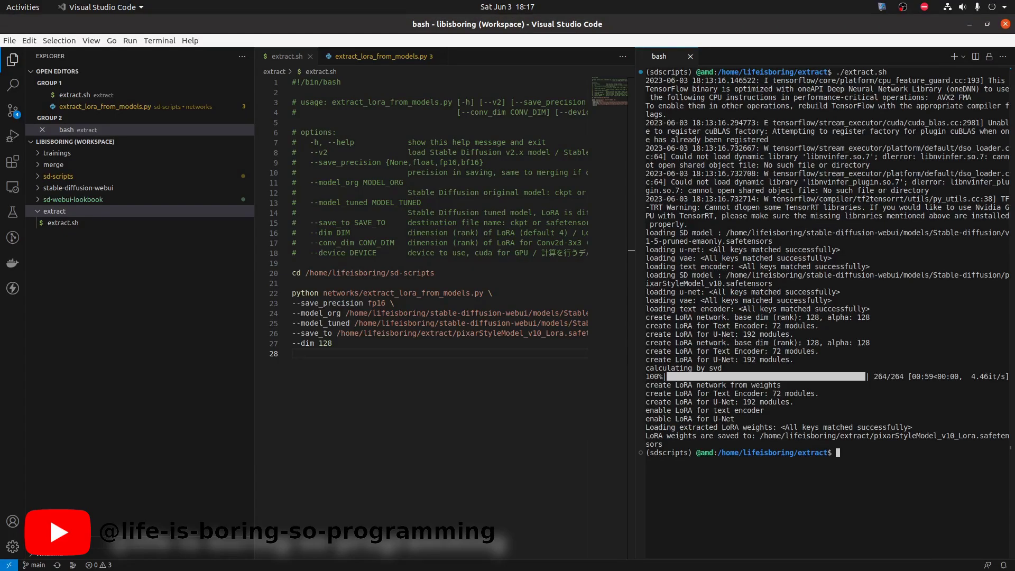
Step: Move the --model_tuned line above the --model_org line in extract.sh
double_click(325, 323)
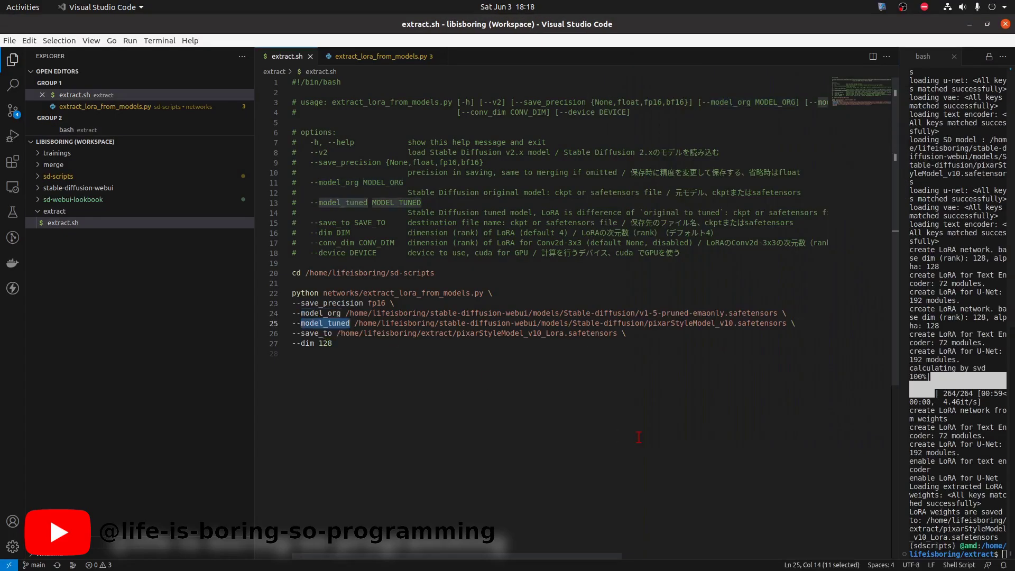
triple_click(337, 323)
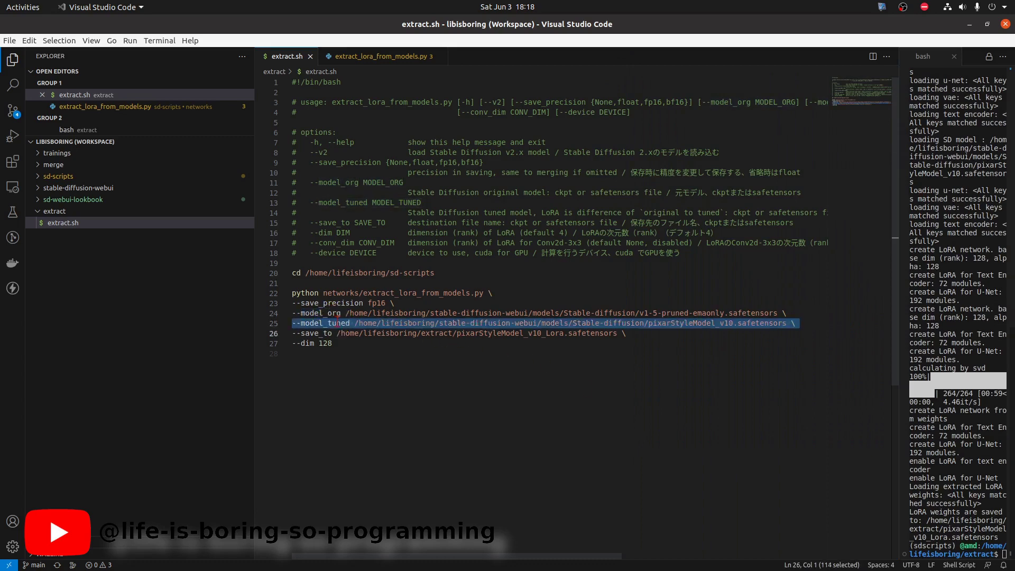
key(ctrl+x)
key(Up)
key(Return)
key(Up)
key(ctrl+v)
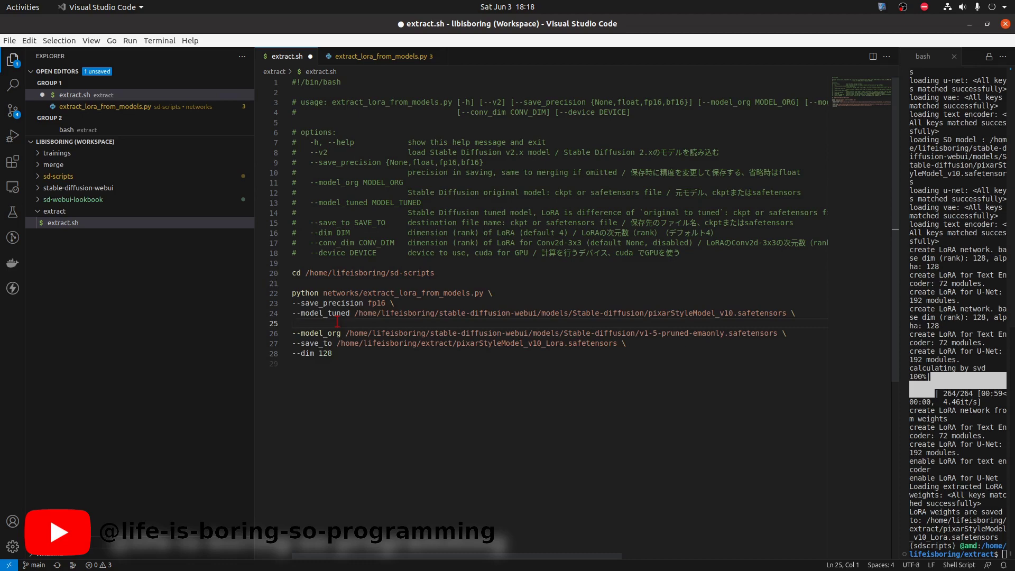
key(BackSpace)
Step: Rename the options so pixarStyleModel_v10 is --model_org and v1-5 is --model_tuned, then save
double_click(334, 323)
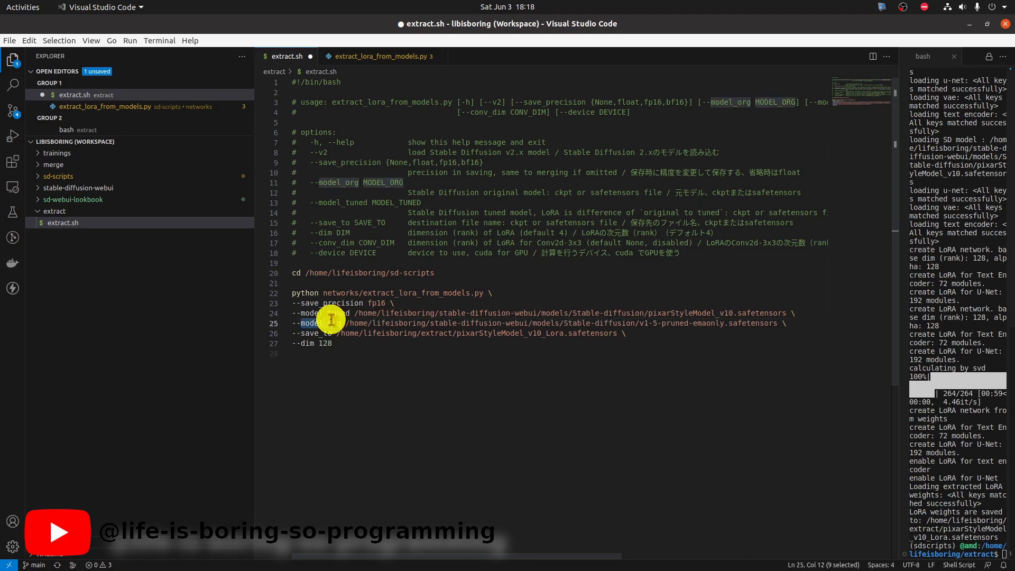
double_click(340, 172)
click(342, 181)
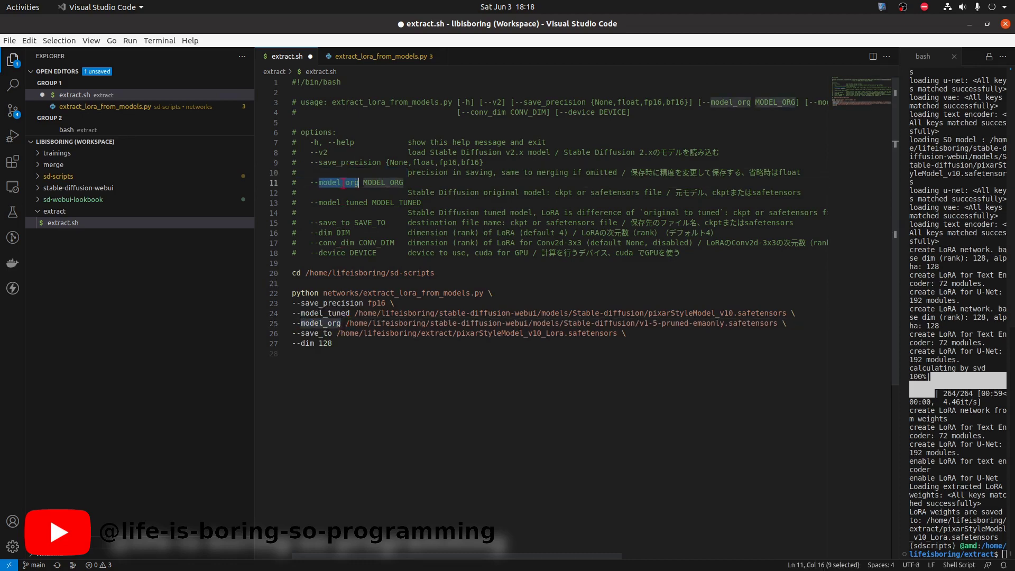
click(320, 319)
key(ctrl+shift+Right)
text(org)
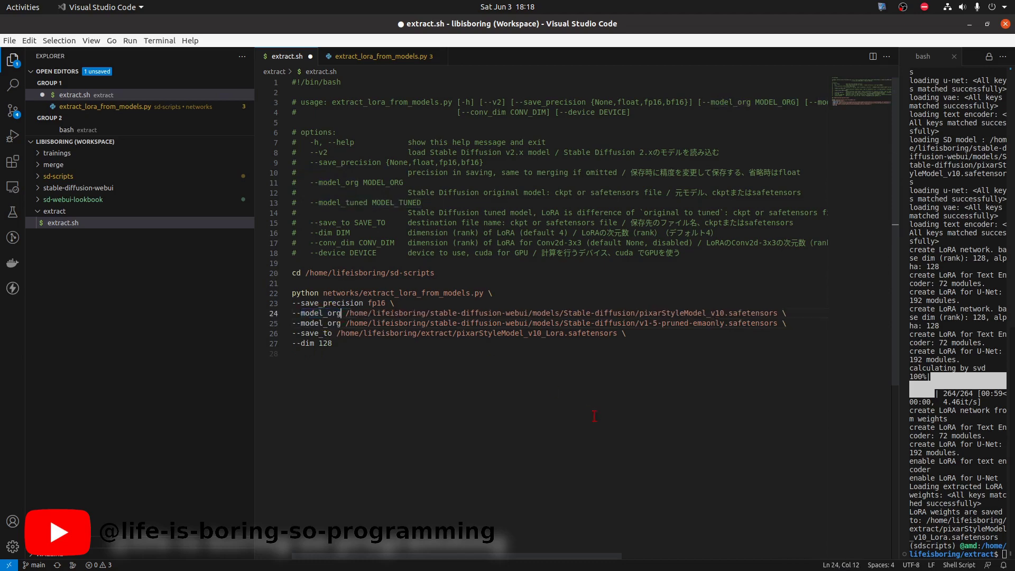
click(343, 208)
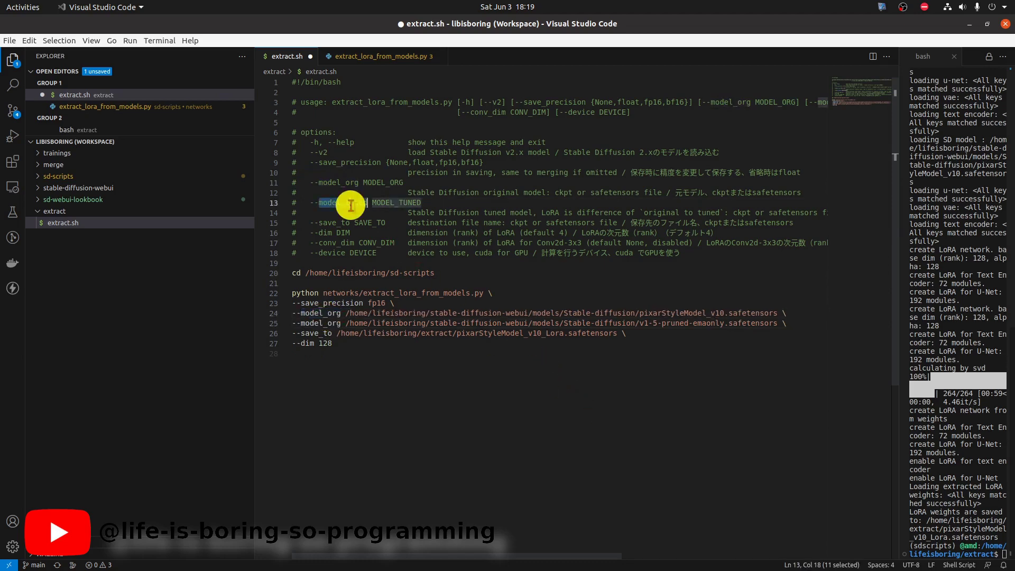
click(328, 323)
key(ctrl+shift+Right)
text(tuned)
key(ctrl+s)
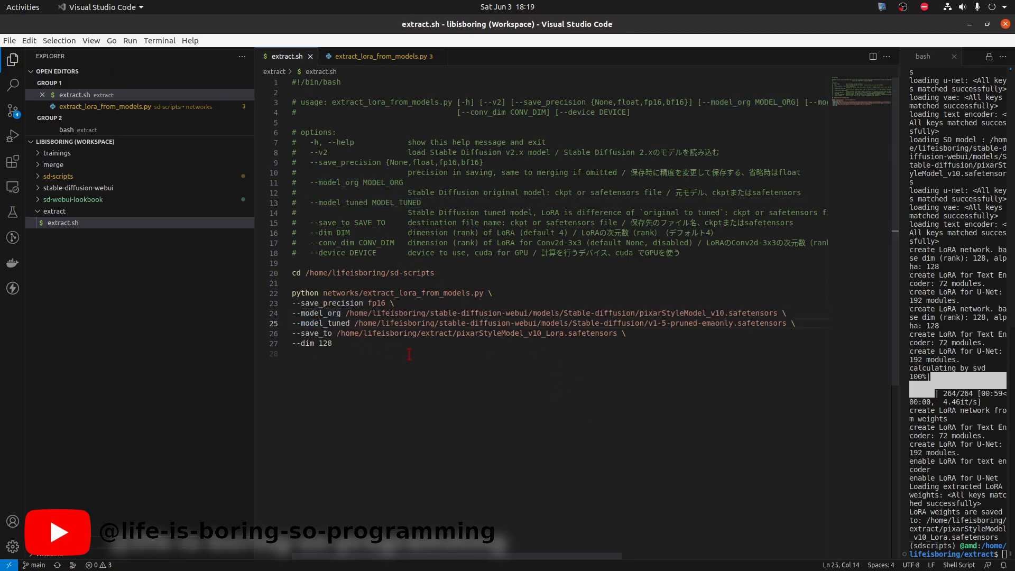
Step: Change the output name to pixarStyleModel_v10_Lora_reverse.safetensors, save, and clear the terminal
click(589, 372)
drag(456, 333, 564, 333)
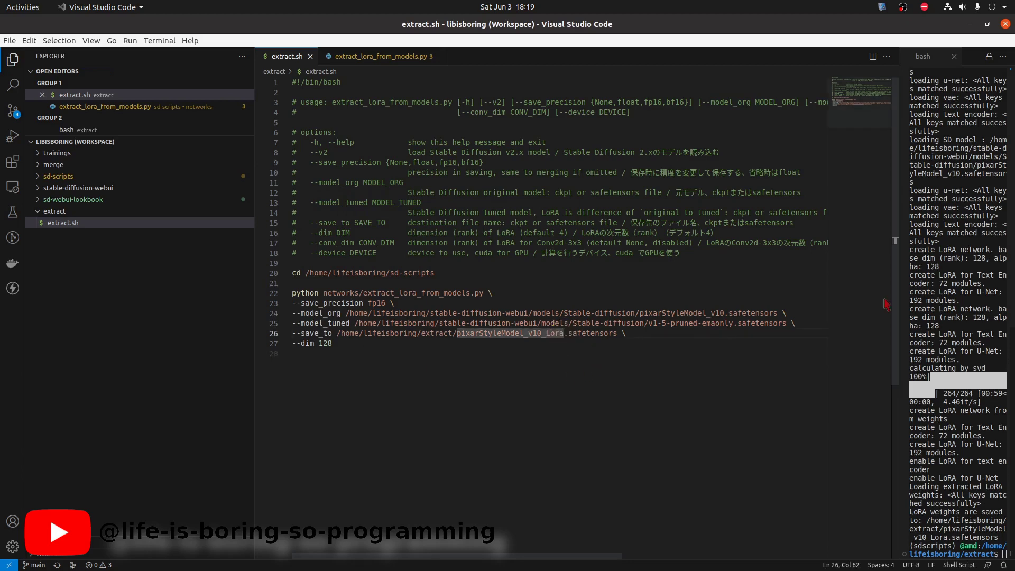
key(Right)
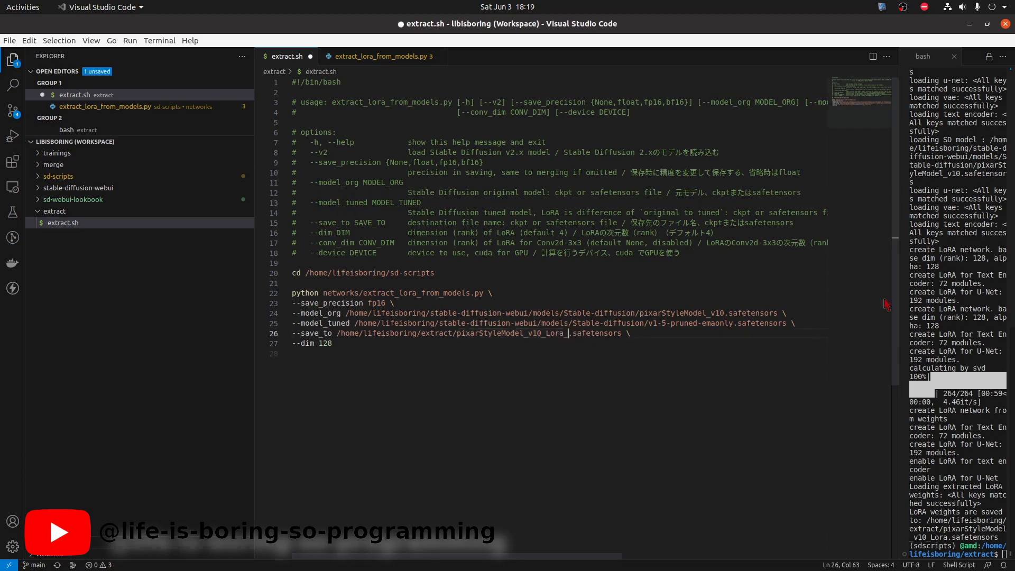
text(_reverse)
key(ctrl+s)
double_click(558, 333)
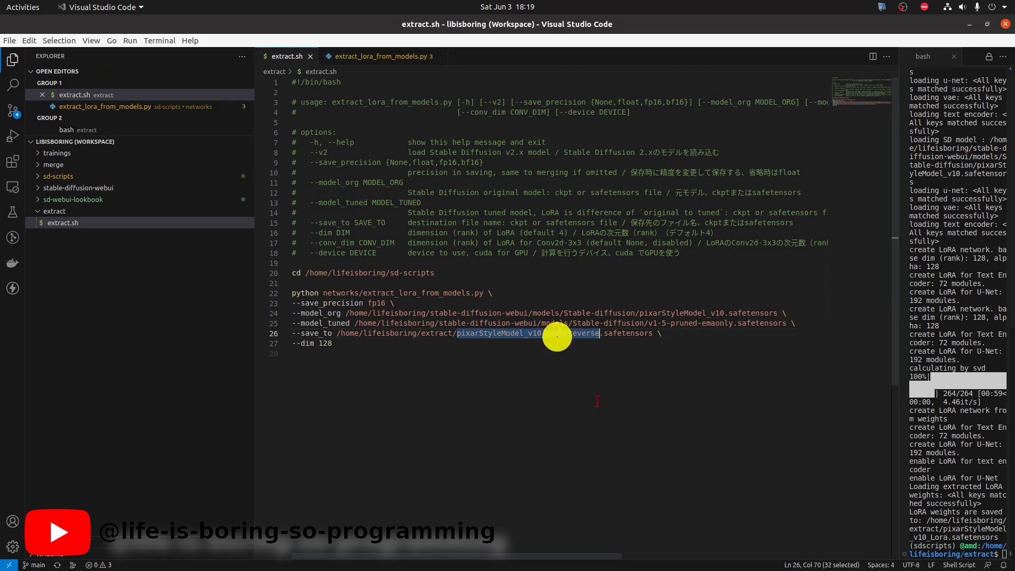
click(769, 286)
key(ctrl+l)
Step: Run ./extract.sh in the terminal to build pixarStyleModel_v10_Lora_reverse.safetensors
text(./e)
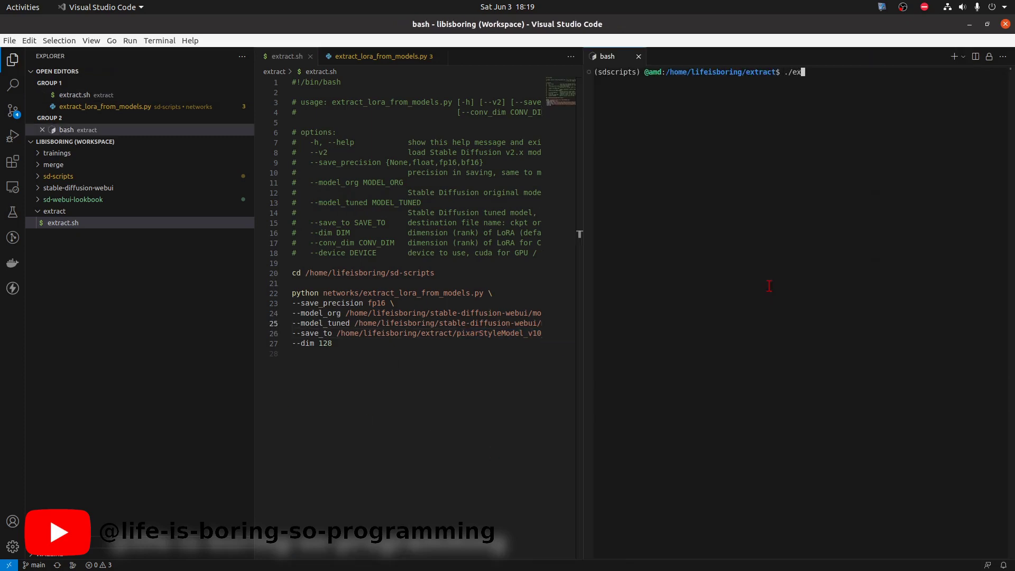
text(x)
key(Tab)
key(Return)
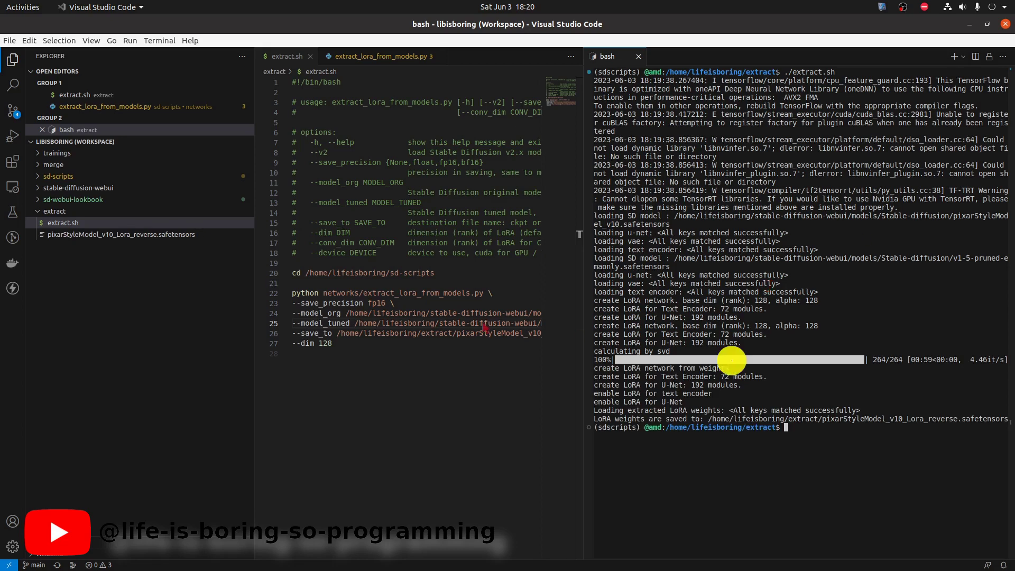
Step: Paste pixarStyleModel_v10_Lora_reverse.safetensors from the extract tab into the models/Lora folder
click(379, 333)
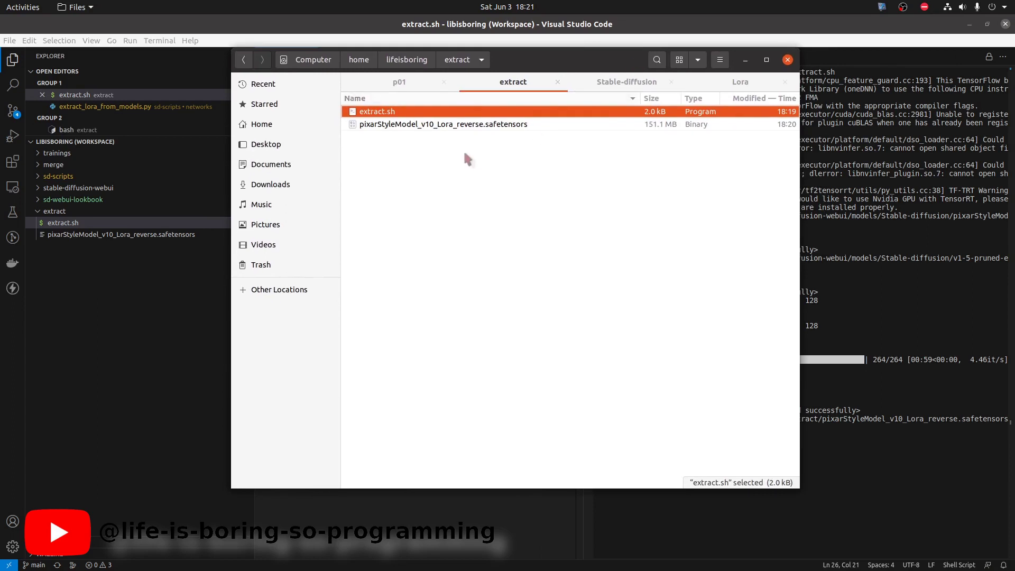
click(465, 126)
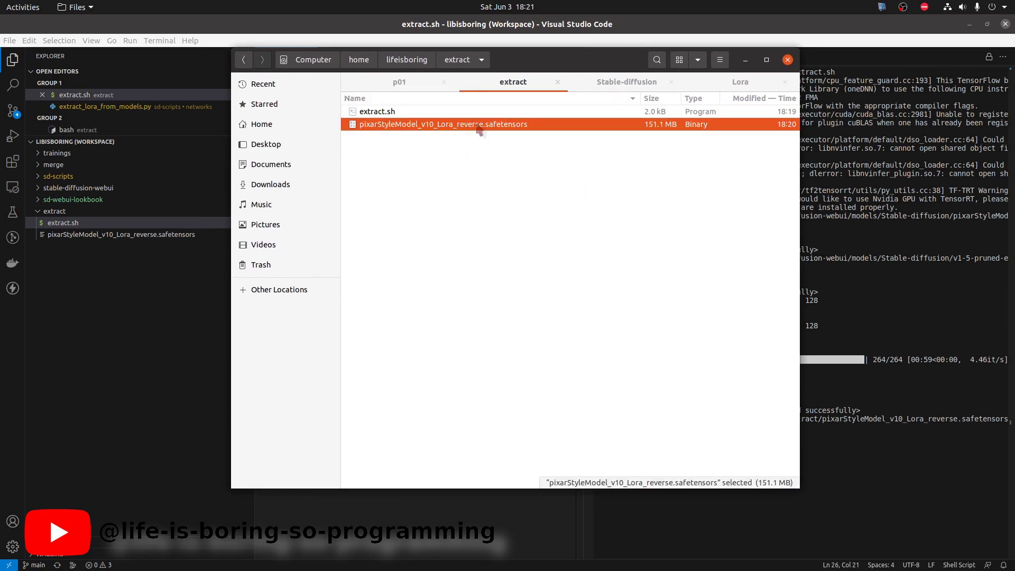
click(711, 84)
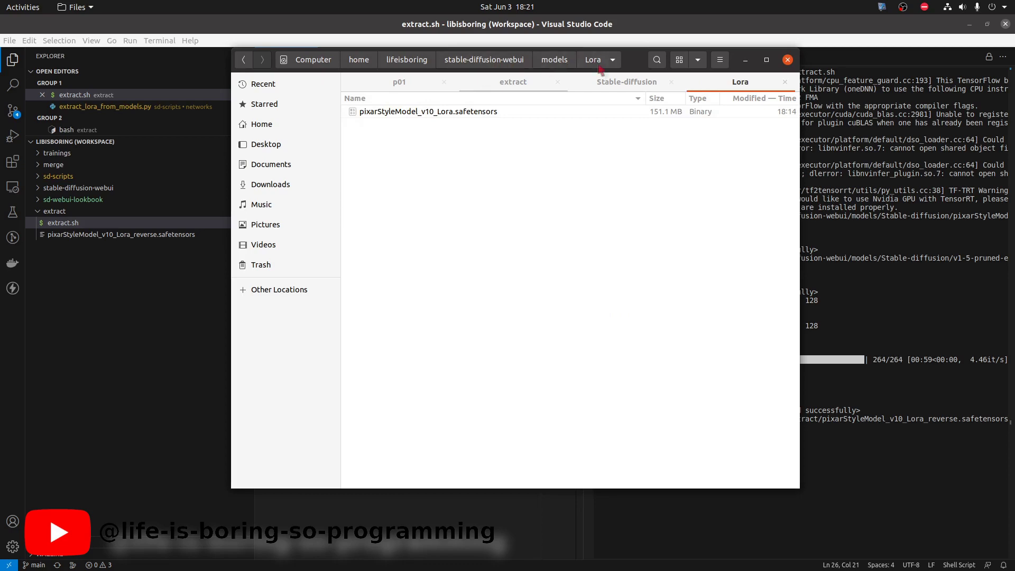
click(590, 204)
key(ctrl+v)
click(445, 125)
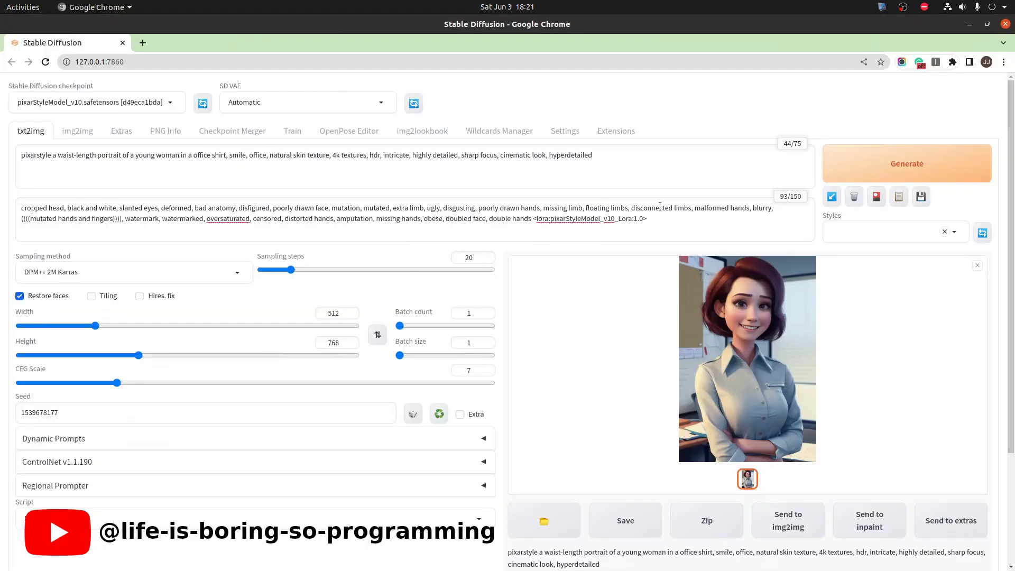
Step: Remove the LoRA tag from the negative prompt; add <lora:pixarStyleModel_v10_Lora_reverse:1.0> to the positive prompt
drag(532, 220, 686, 219)
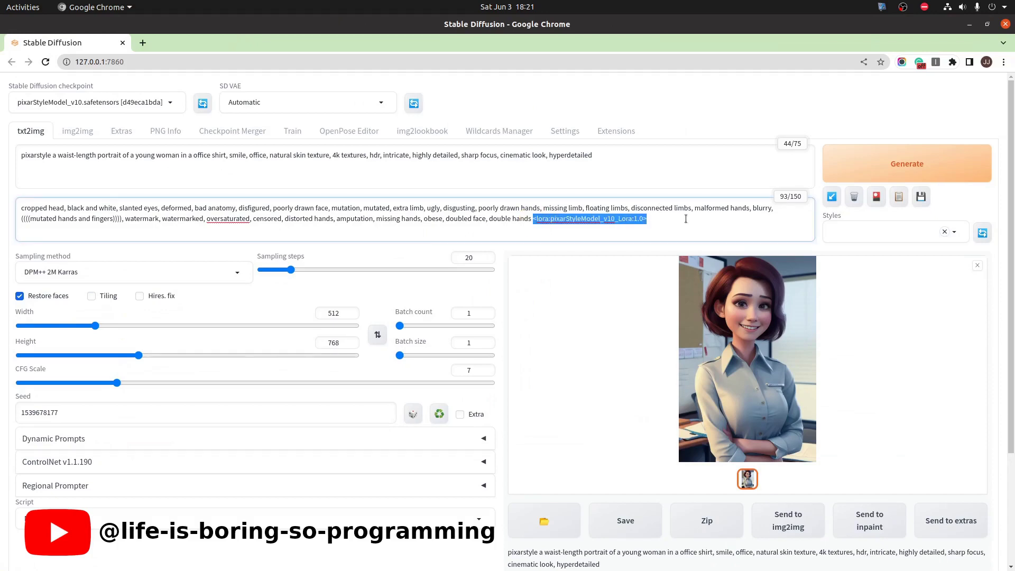
key(ctrl+x)
click(677, 155)
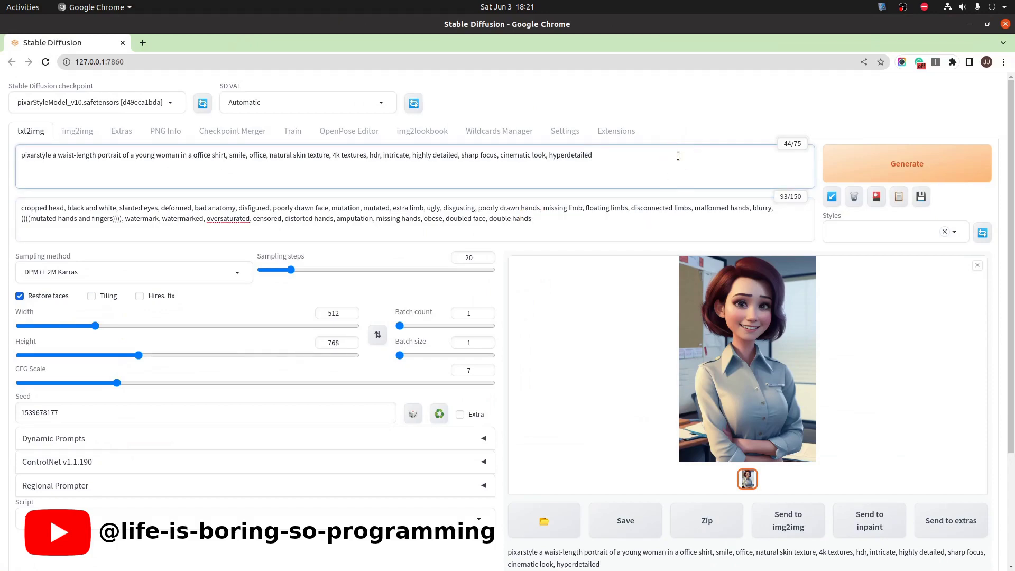
text(<)
text(lora>)
key(Tab)
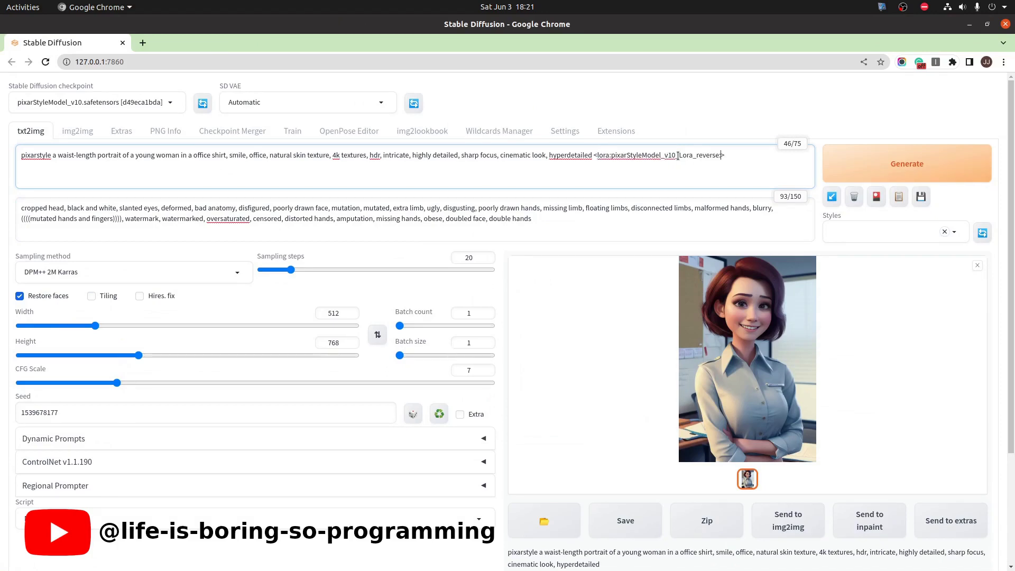
text(1.0)
Step: Generate the portrait with the reverse LoRA and inspect it enlarged
click(906, 168)
key(alt+Tab)
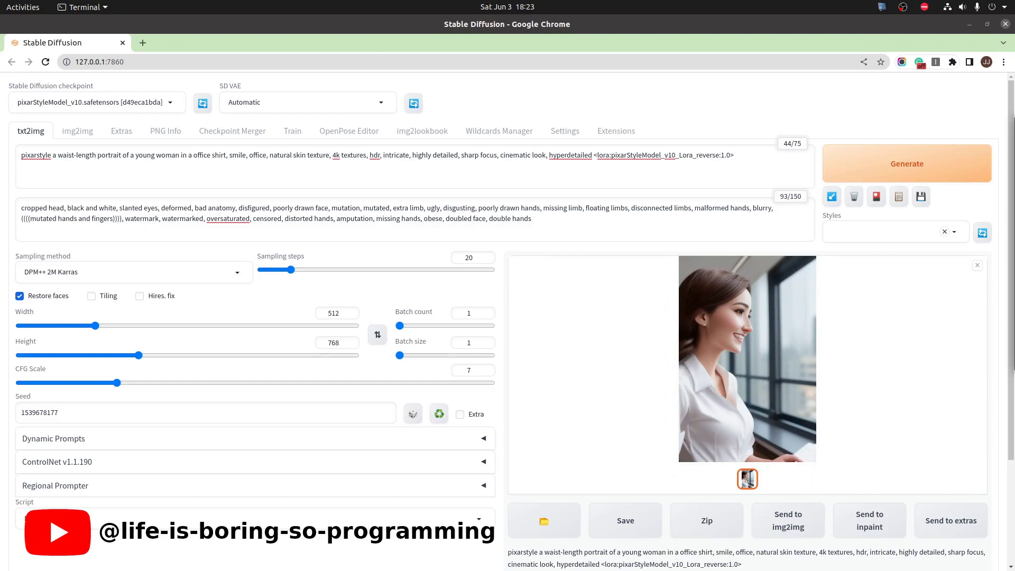
click(751, 351)
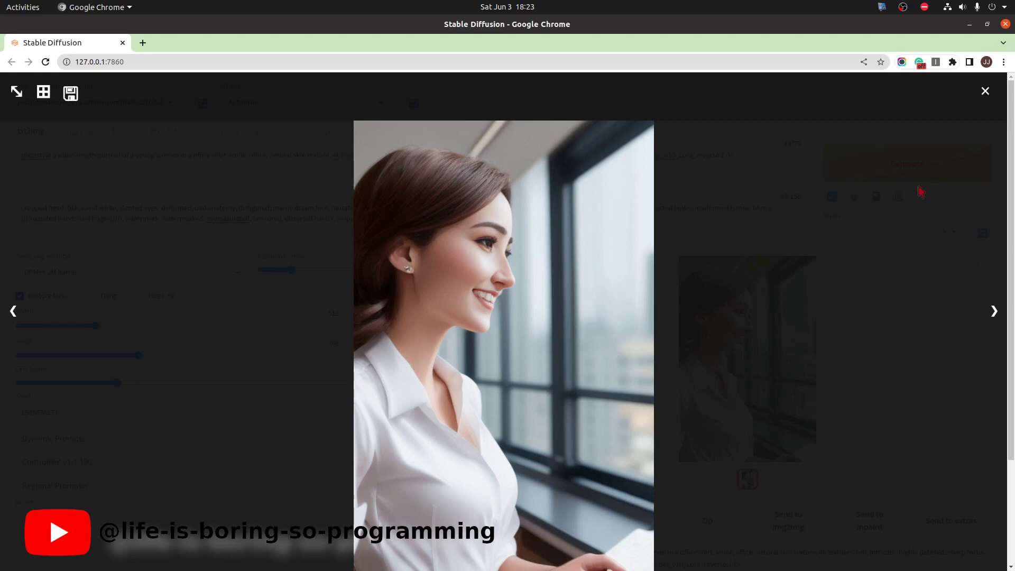
click(993, 97)
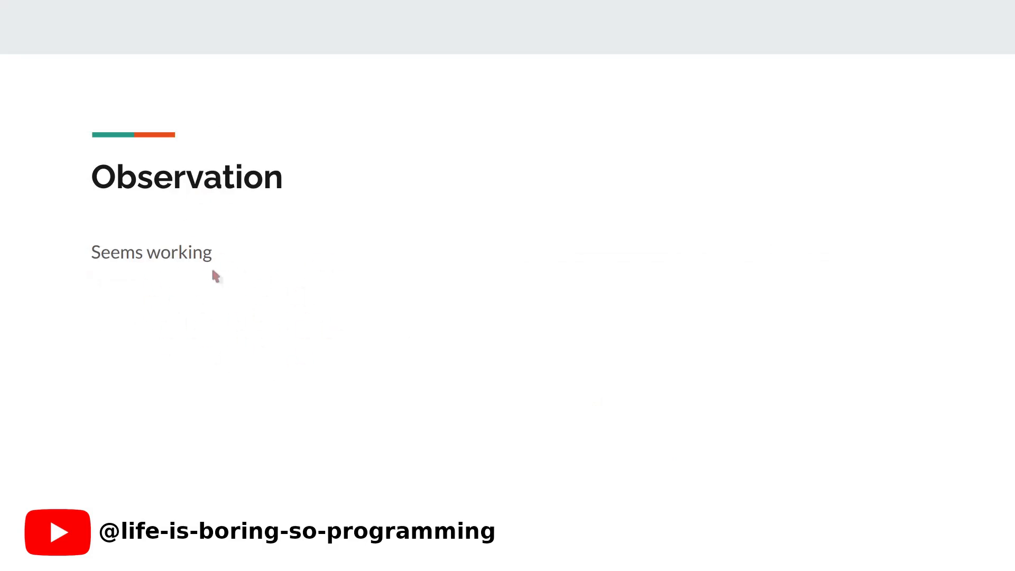
Step: Step through the Thought slide to the Action slide on reversing vanGoghDiffusion_v1.ckpt
key(Right)
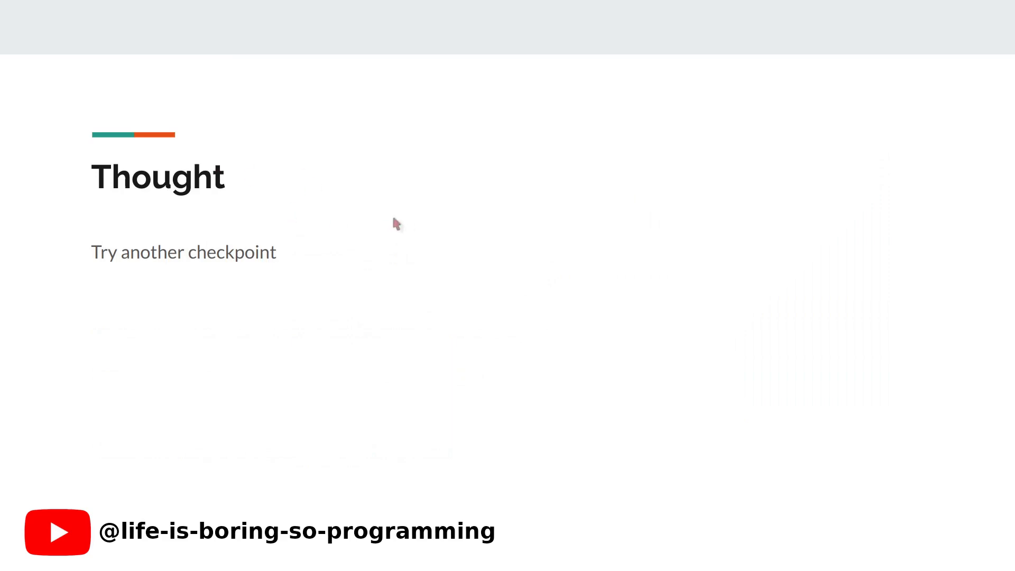
key(Right)
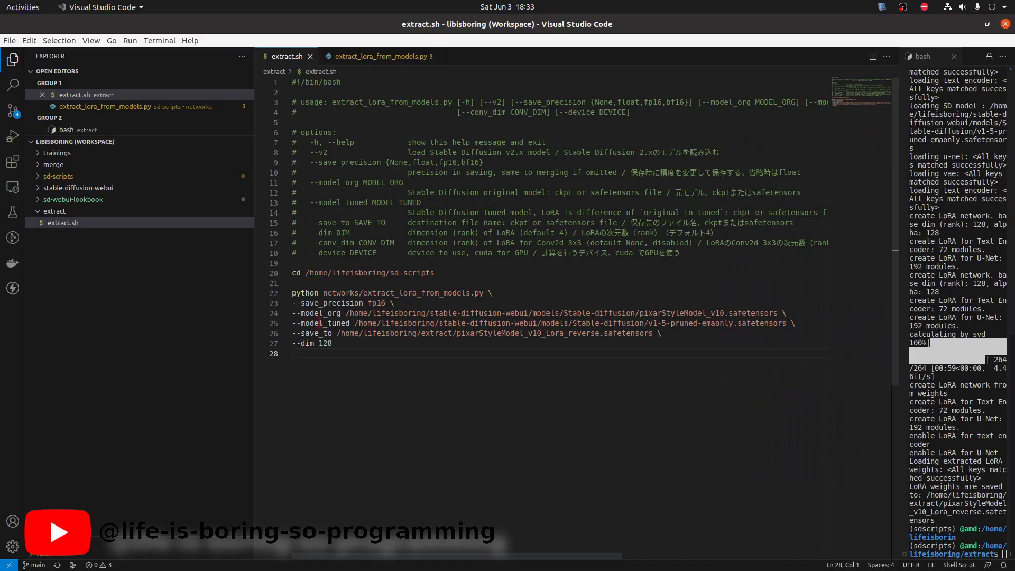
Step: Point --model_org in extract.sh at vanGoghDiffusion_v1.ckpt and run ./extract.sh
double_click(321, 313)
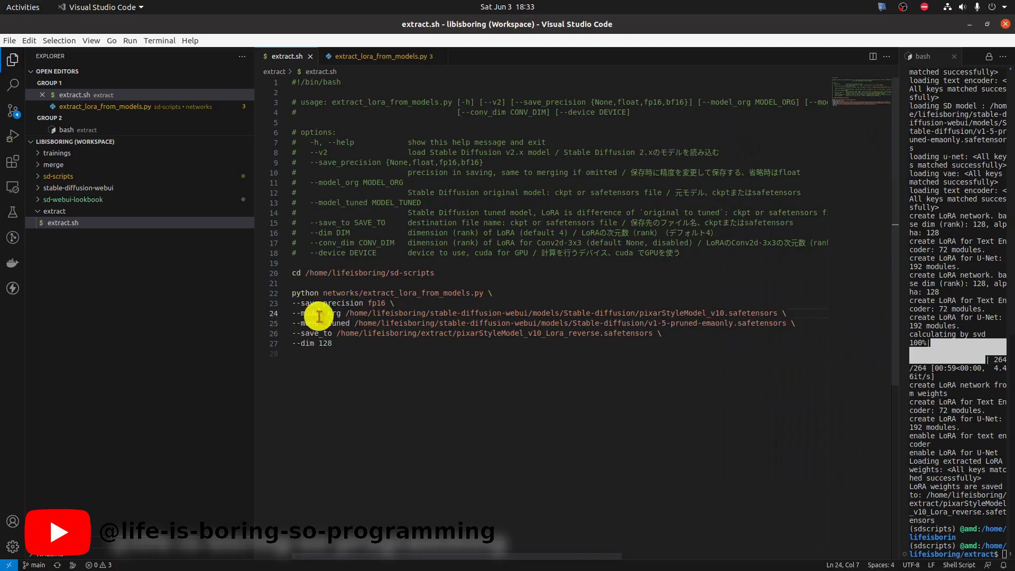
drag(641, 313, 778, 312)
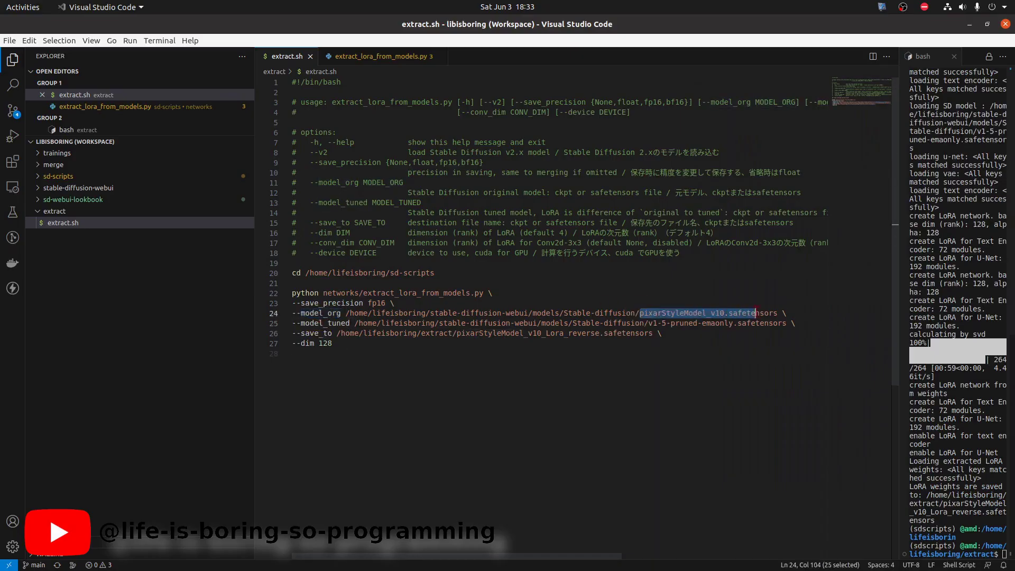
key(ctrl+v)
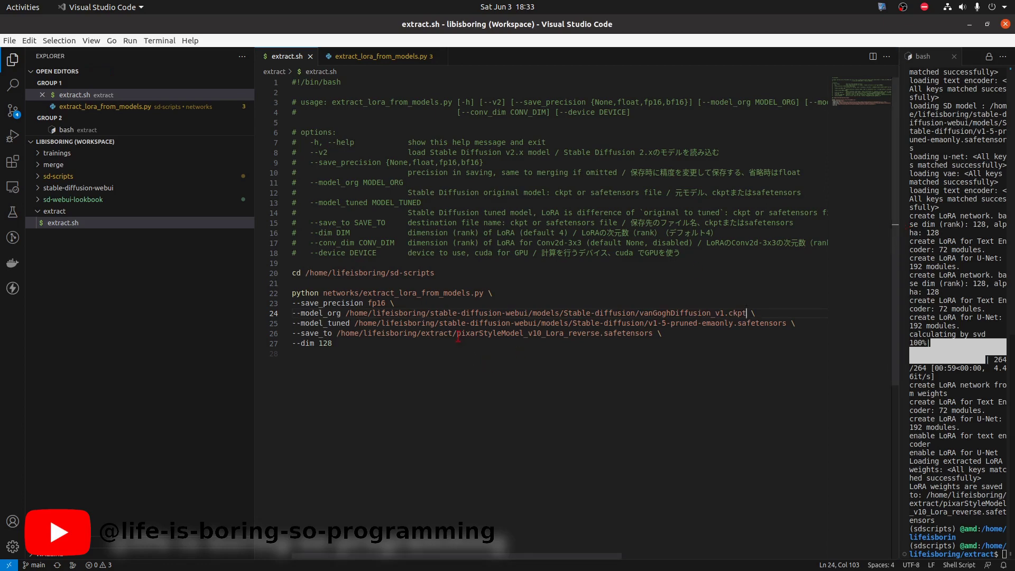
text(./extract.sh)
key(Return)
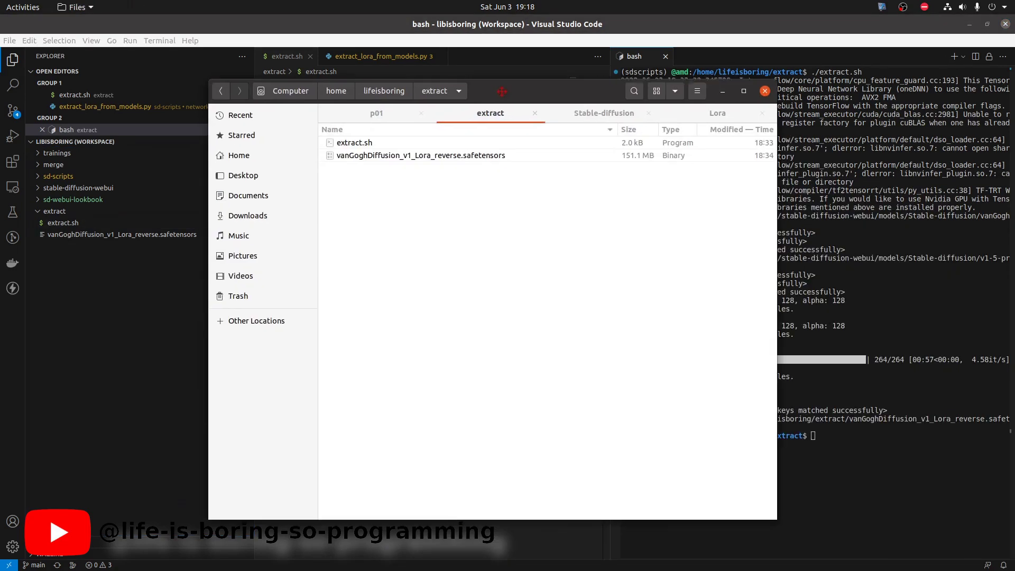
Step: Select vanGoghDiffusion_v1_Lora_reverse.safetensors, then switch to the stable-diffusion-webui/models/Lora folder
drag(502, 92, 495, 84)
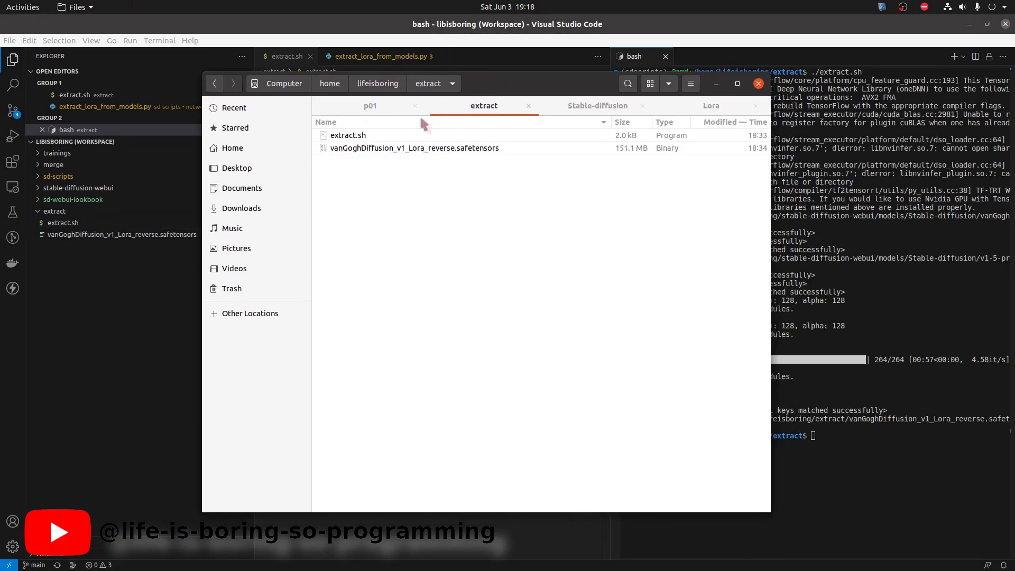
click(419, 148)
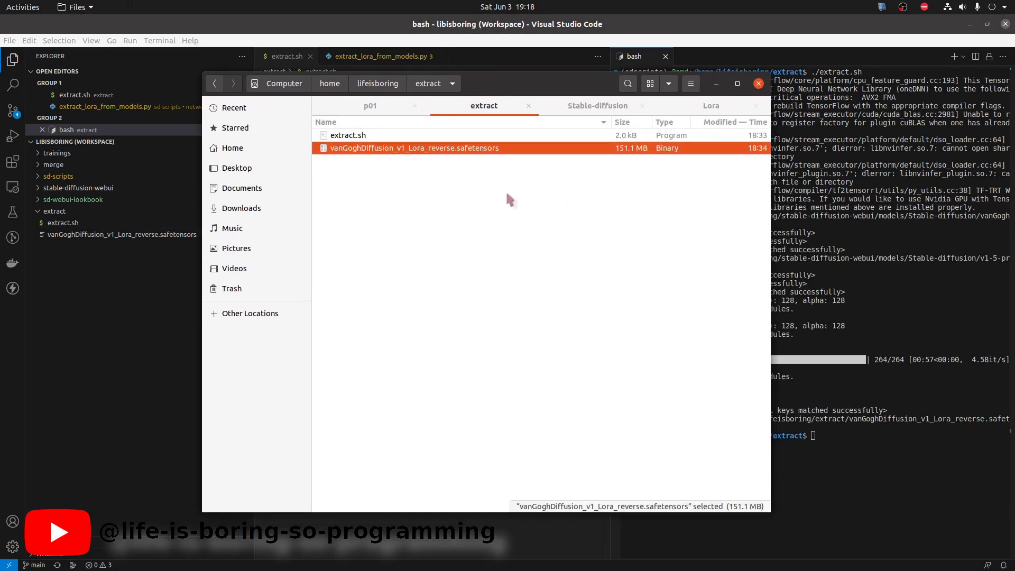
click(689, 109)
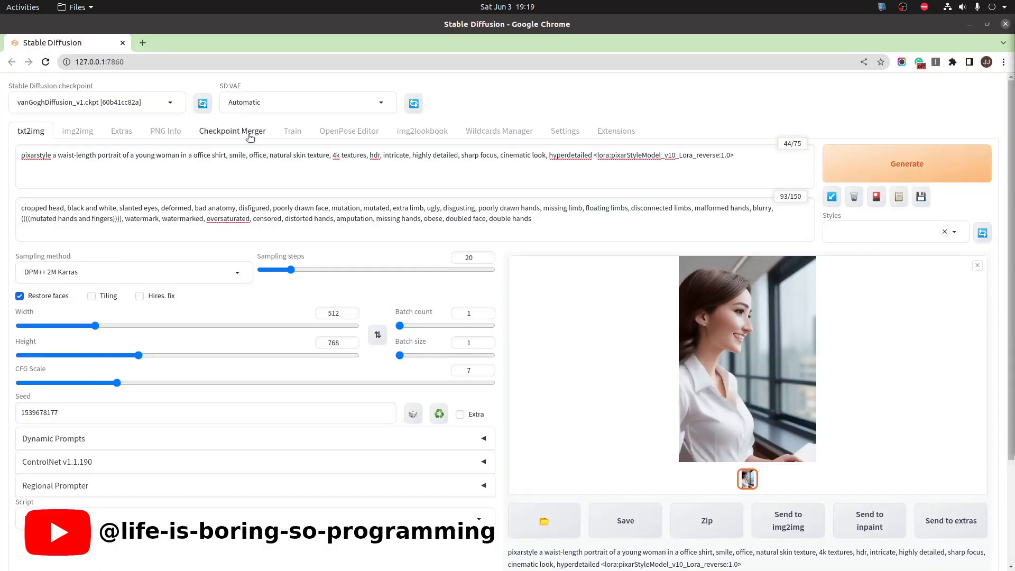
Step: Load the Van Gogh image's parameters in PNG Info and send them to txt2img
click(245, 131)
click(168, 131)
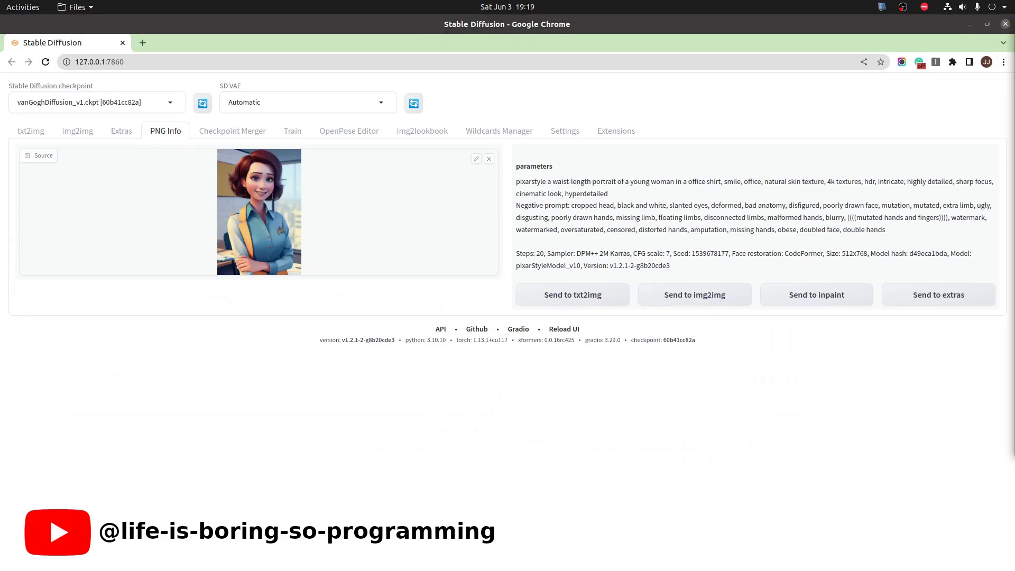
drag(964, 235, 352, 248)
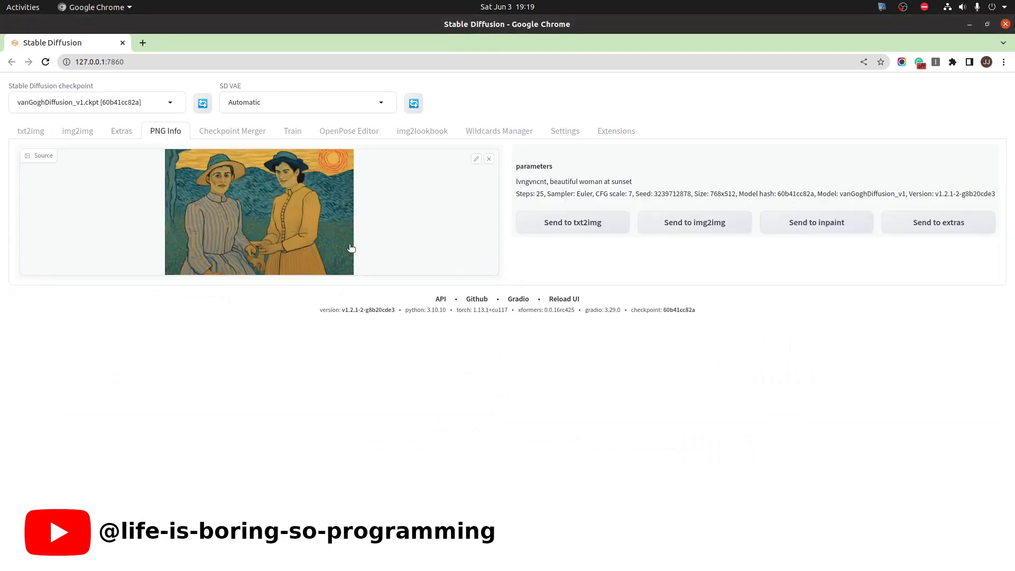
click(552, 228)
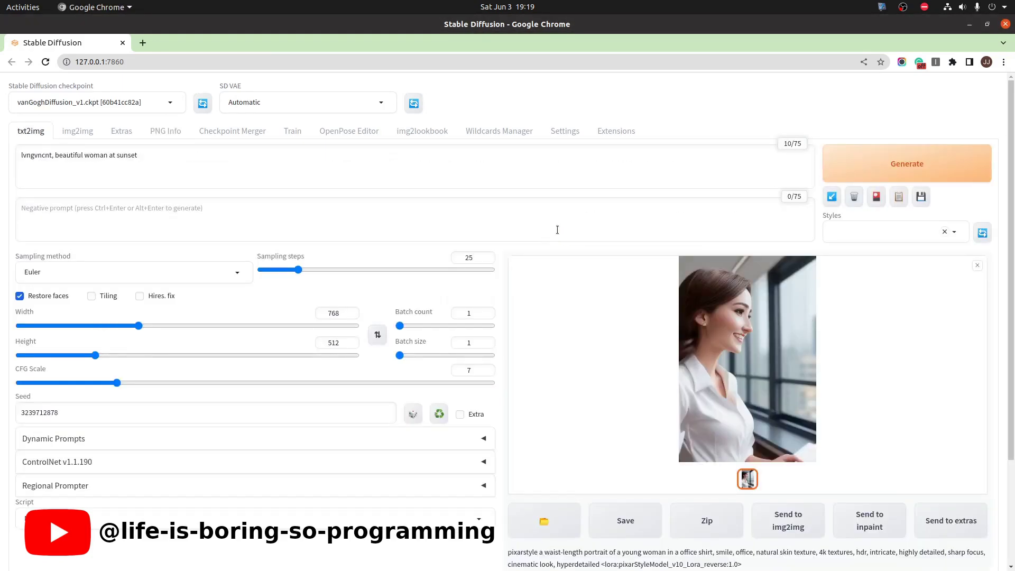
Step: Generate the original Van Gogh woman-at-sunset image and view it enlarged
double_click(158, 157)
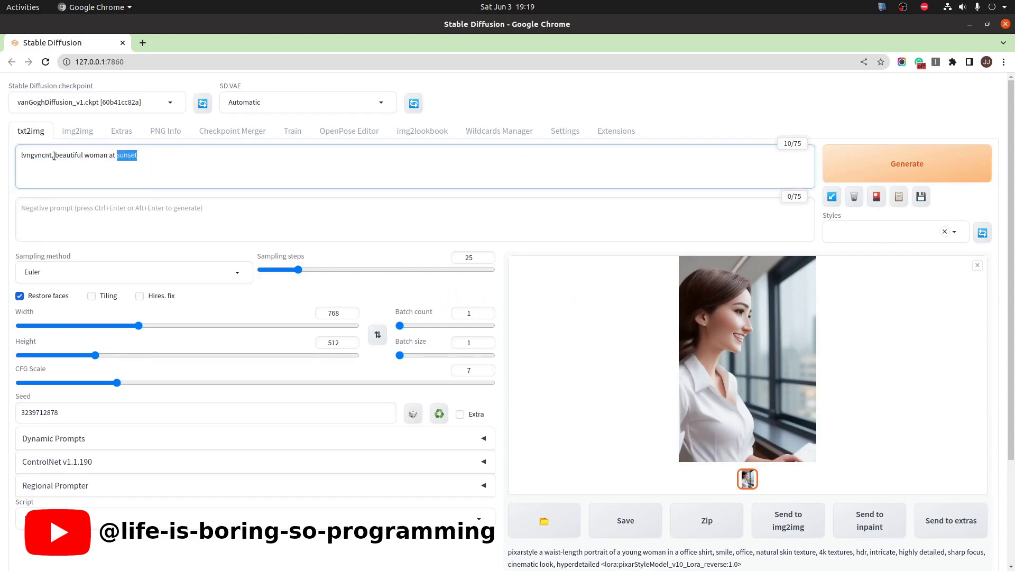
click(176, 154)
click(888, 166)
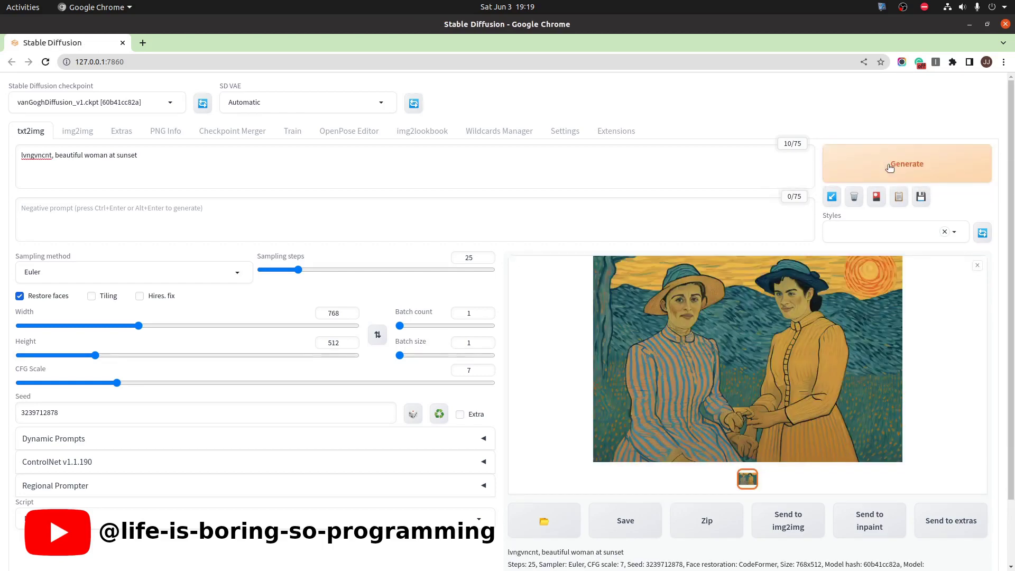
click(756, 336)
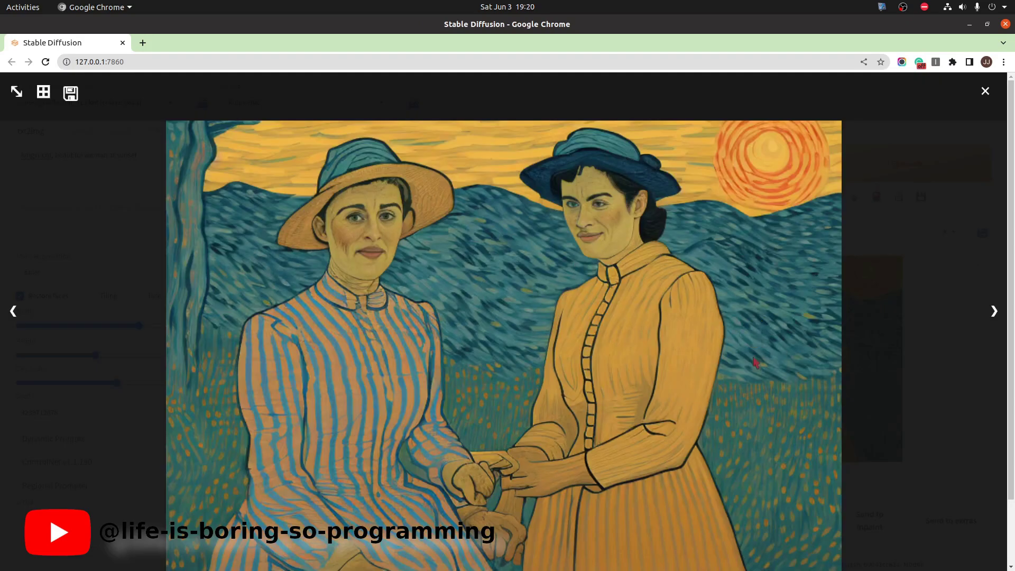
click(986, 92)
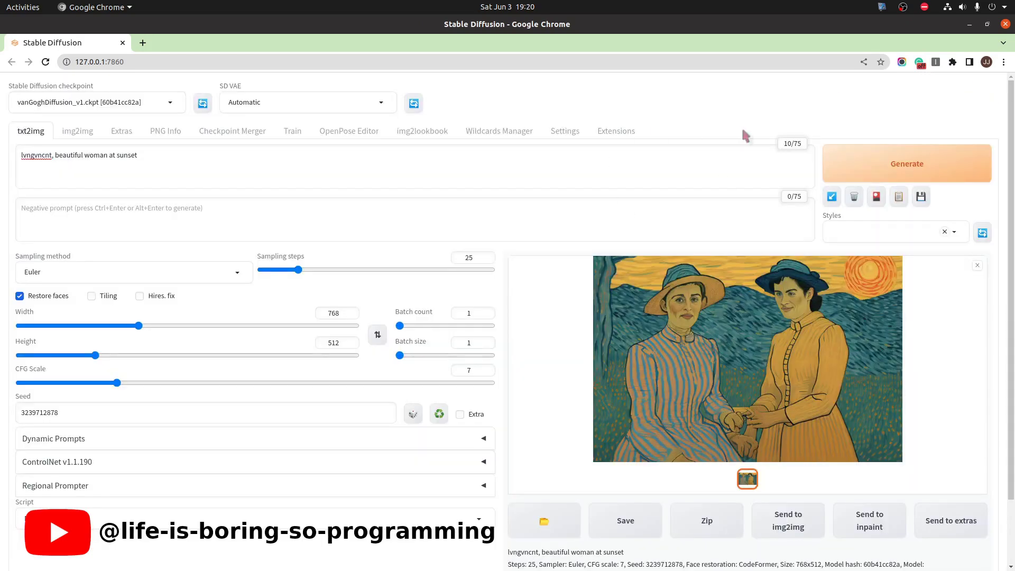
Step: Append <lora:vanGoghDiffusion_v1_Lora_reverse:1.0> to the prompt, regenerate, and inspect the realistic result
click(506, 158)
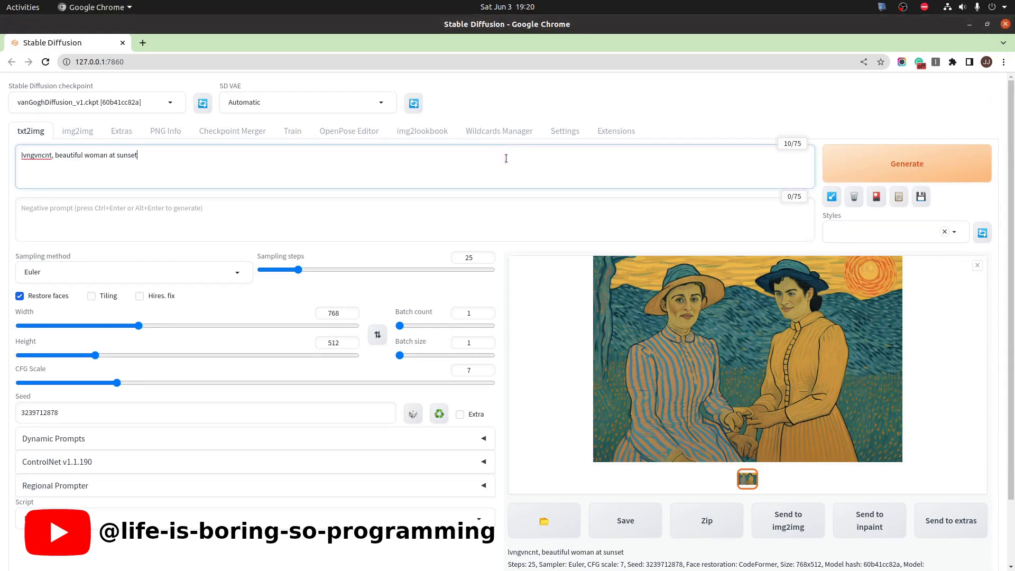
text( <lora:)
text(vanGoghDiffusion_v1_Lora_reverse:)
text(1.0)
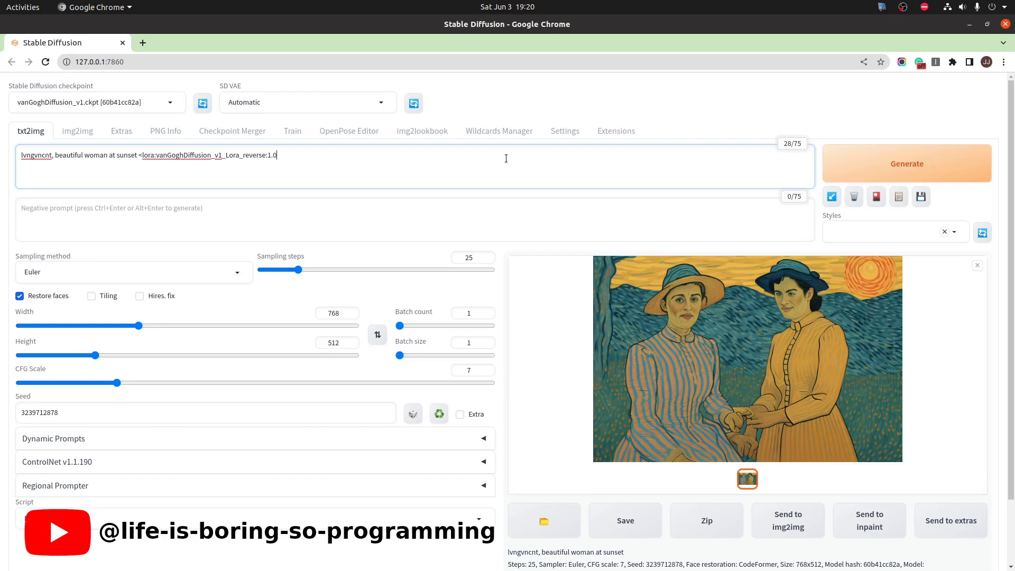
text(>)
click(917, 161)
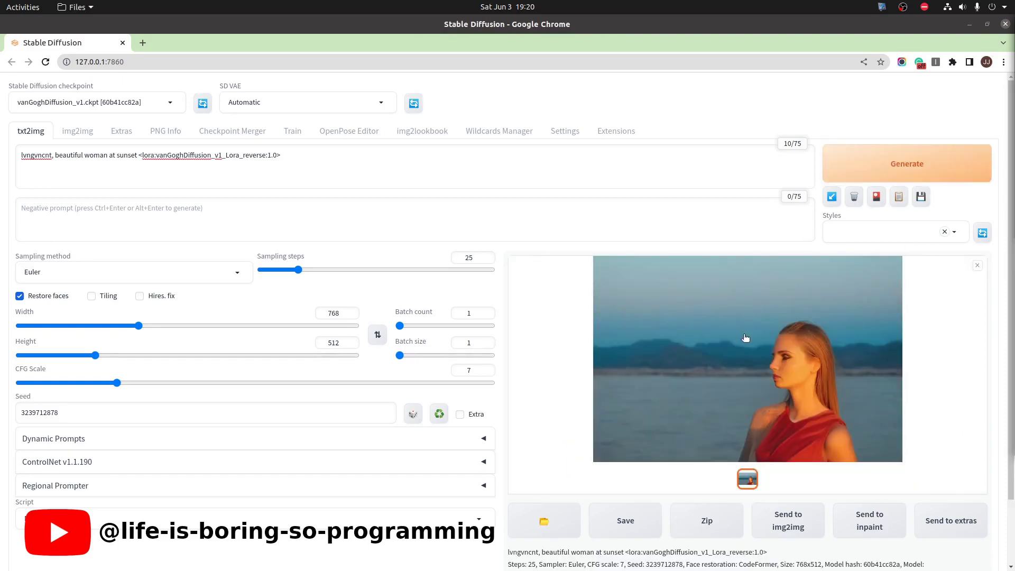
click(745, 339)
scroll(745, 338, down, 1)
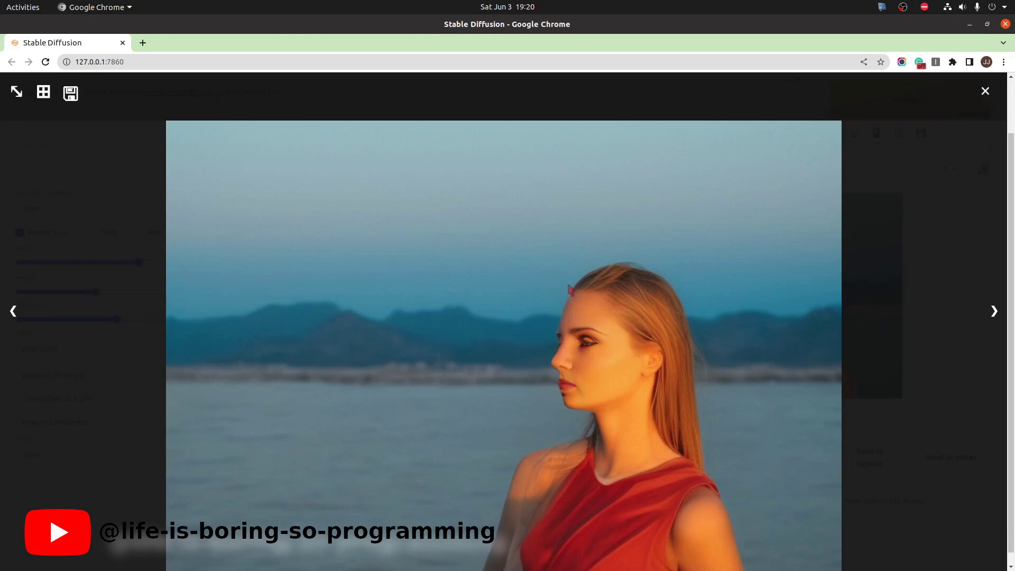
click(702, 372)
Step: Switch the checkpoint to v1-5-pruned-emaonly and set the reversed Van Gogh LoRA weight to 0.0
click(170, 106)
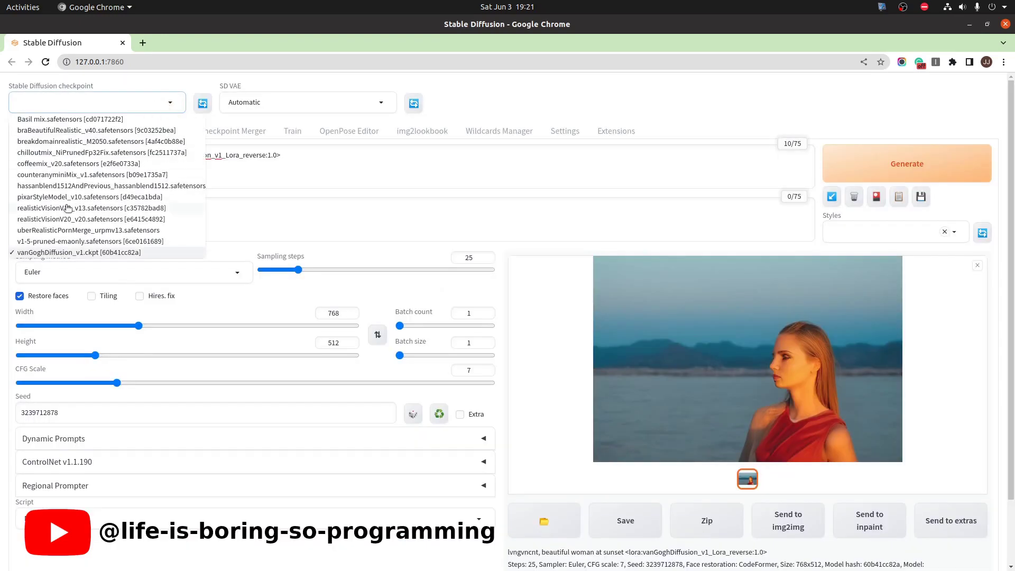
click(30, 242)
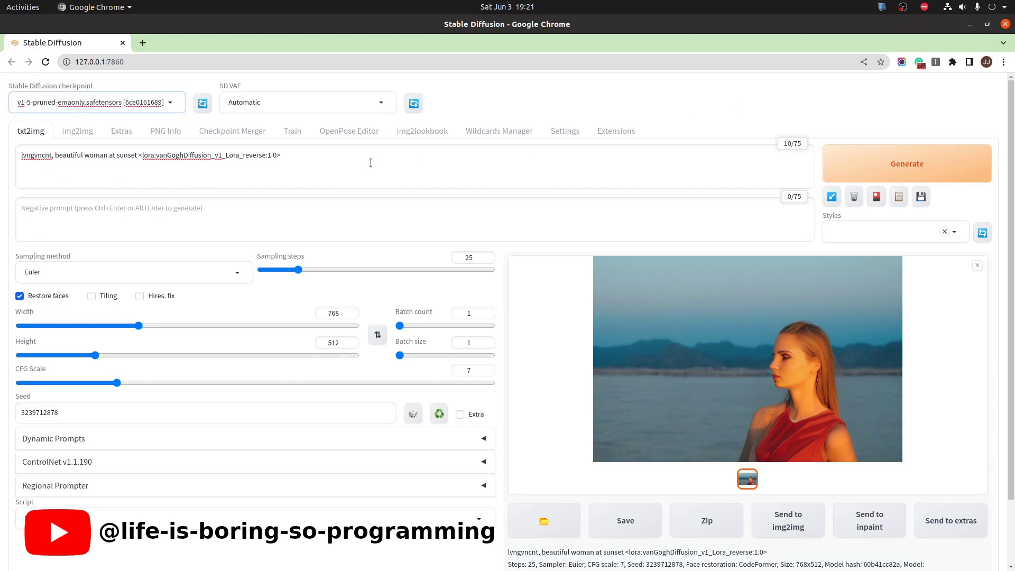
click(314, 163)
double_click(269, 155)
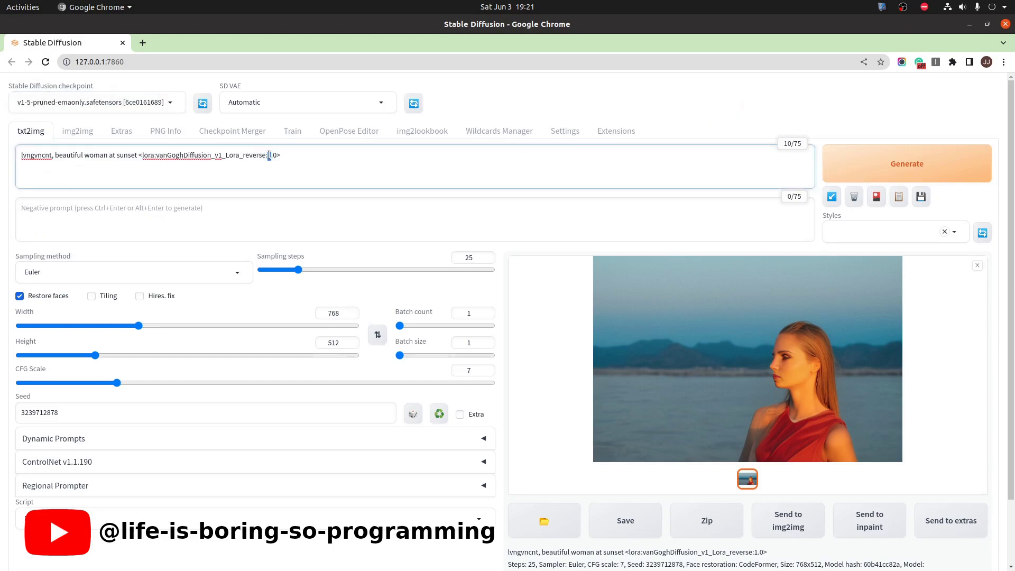
text(0)
click(511, 156)
Step: Generate the sunset portrait with these settings and view it enlarged
click(959, 174)
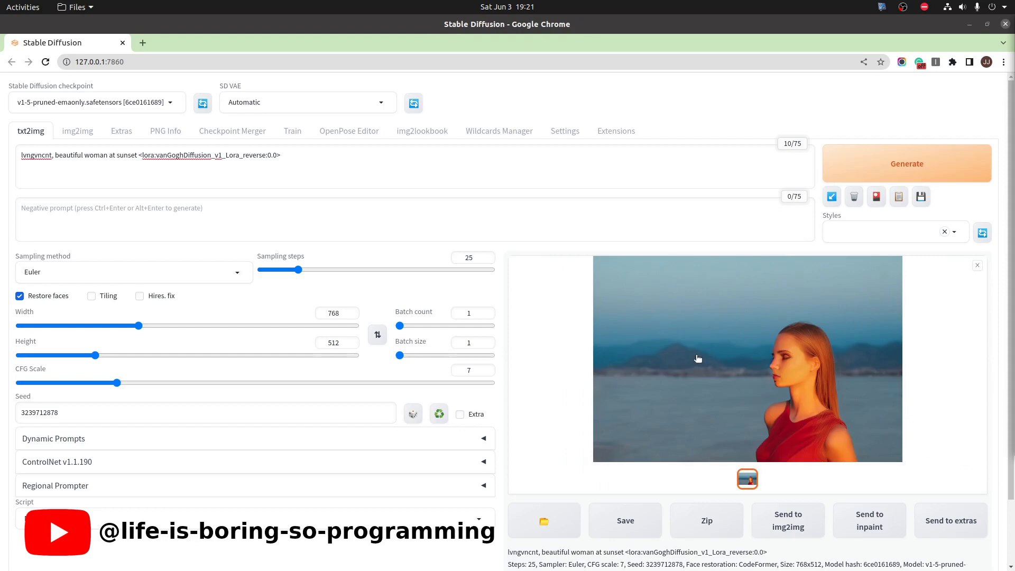
click(696, 359)
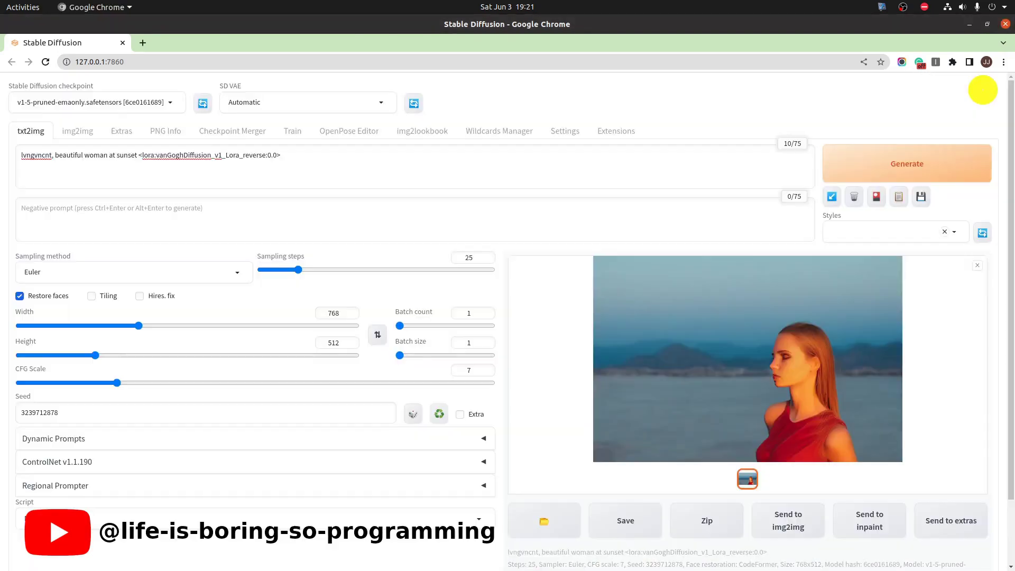
click(984, 91)
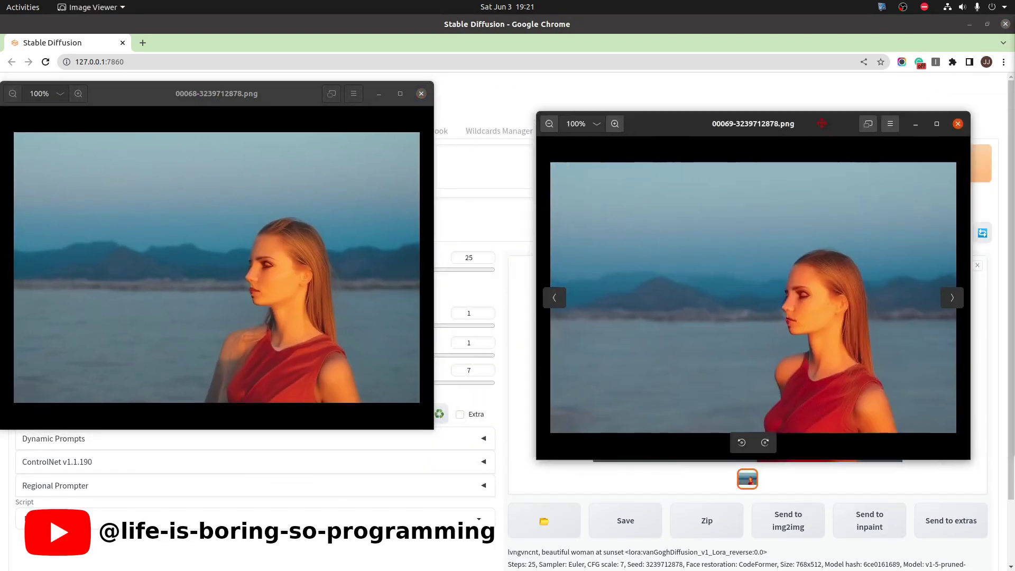
Step: Arrange the 00069 and 00068 sunset portrait windows side by side
drag(828, 117, 742, 93)
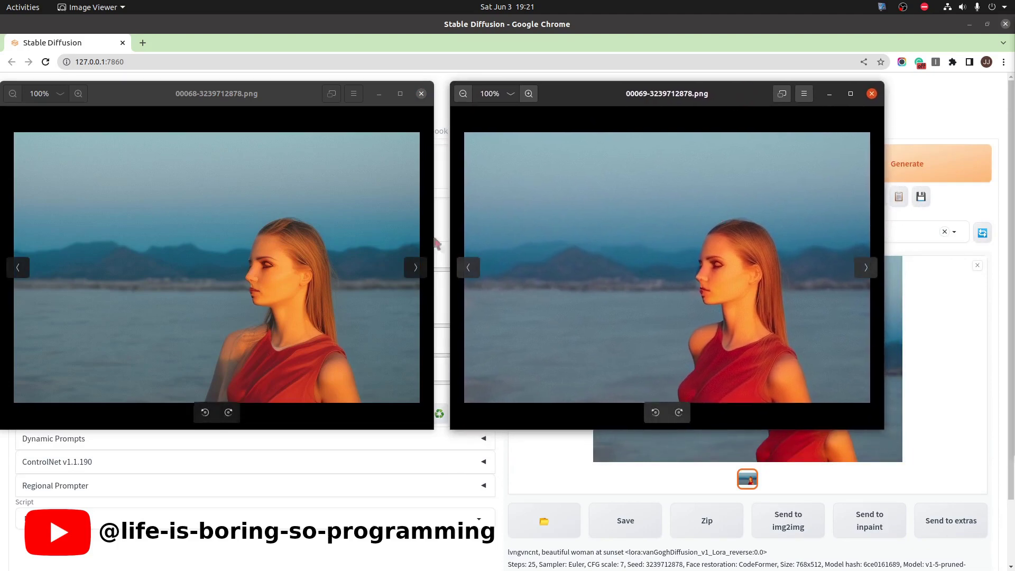
drag(313, 105, 328, 103)
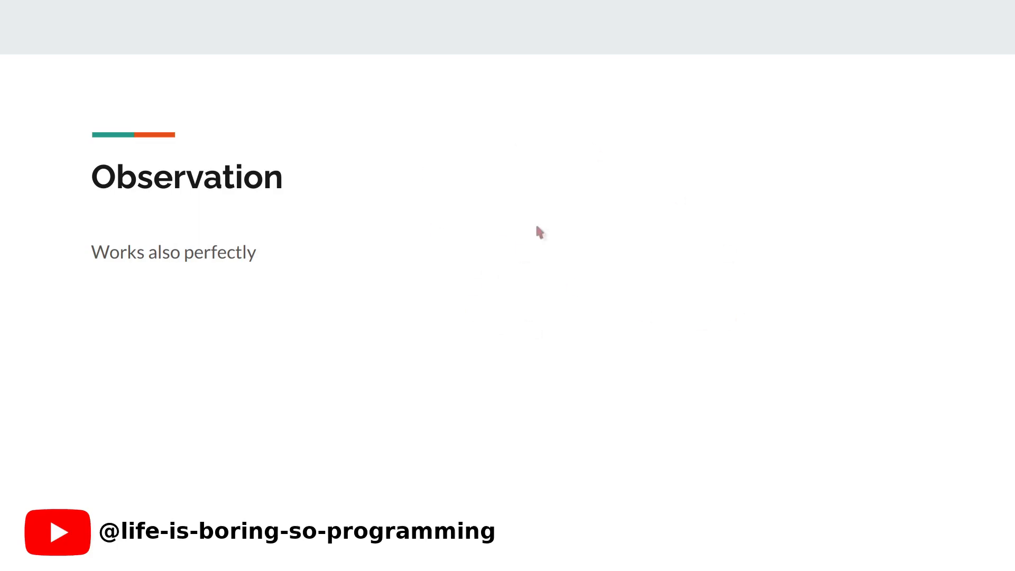
Step: Step through the Problem, Thought and Action slides on reversing HassanBlend
key(Right)
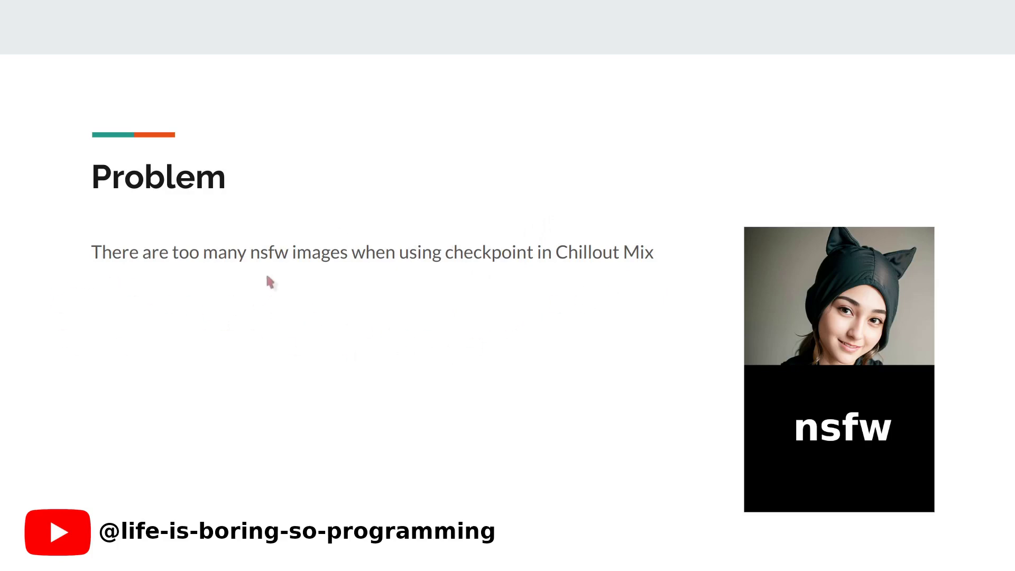
key(Right)
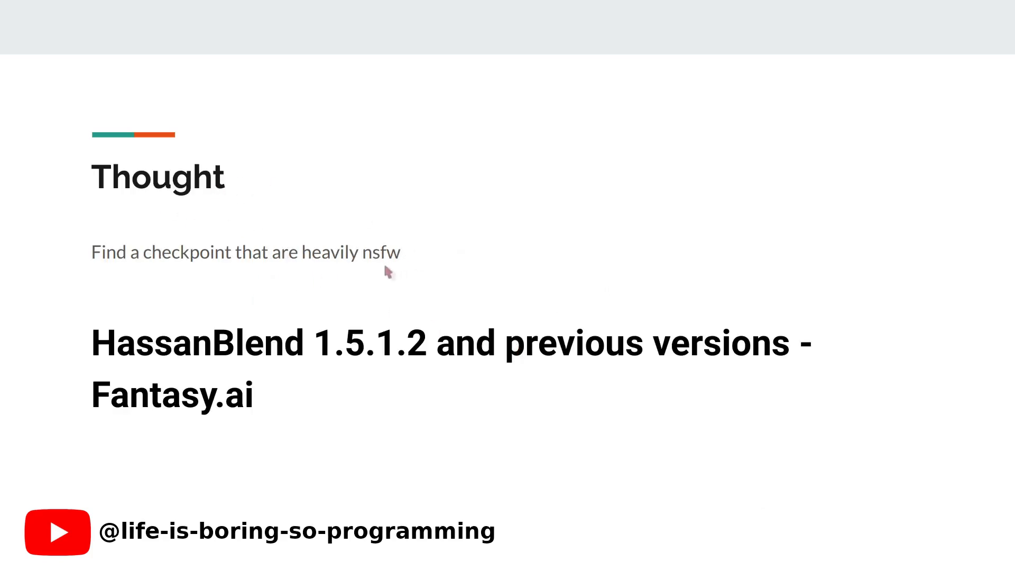
click(346, 272)
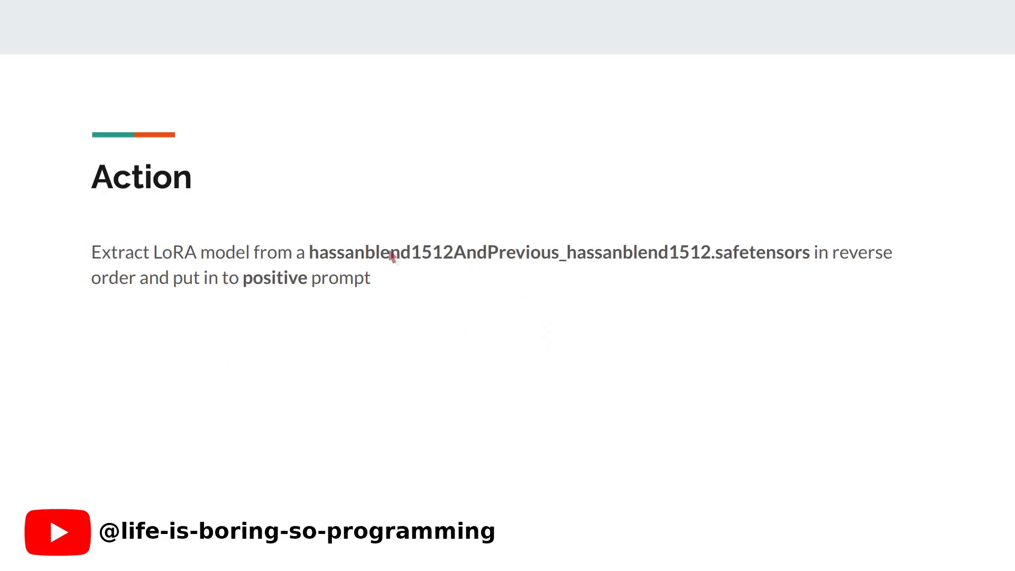
Step: Advance to the Observation slide showing the successful hassanblend1512 reverse LoRA portrait
click(683, 265)
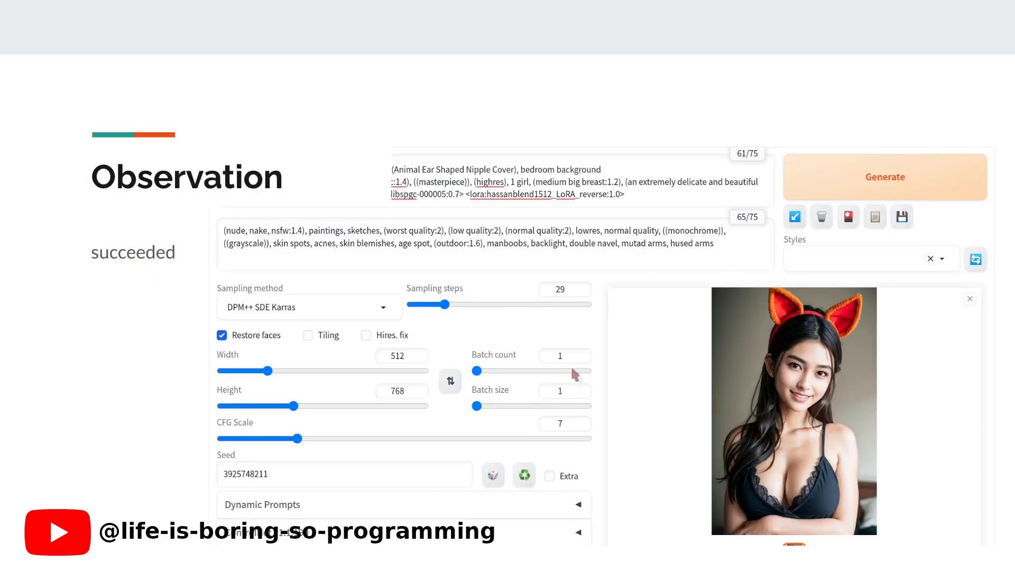